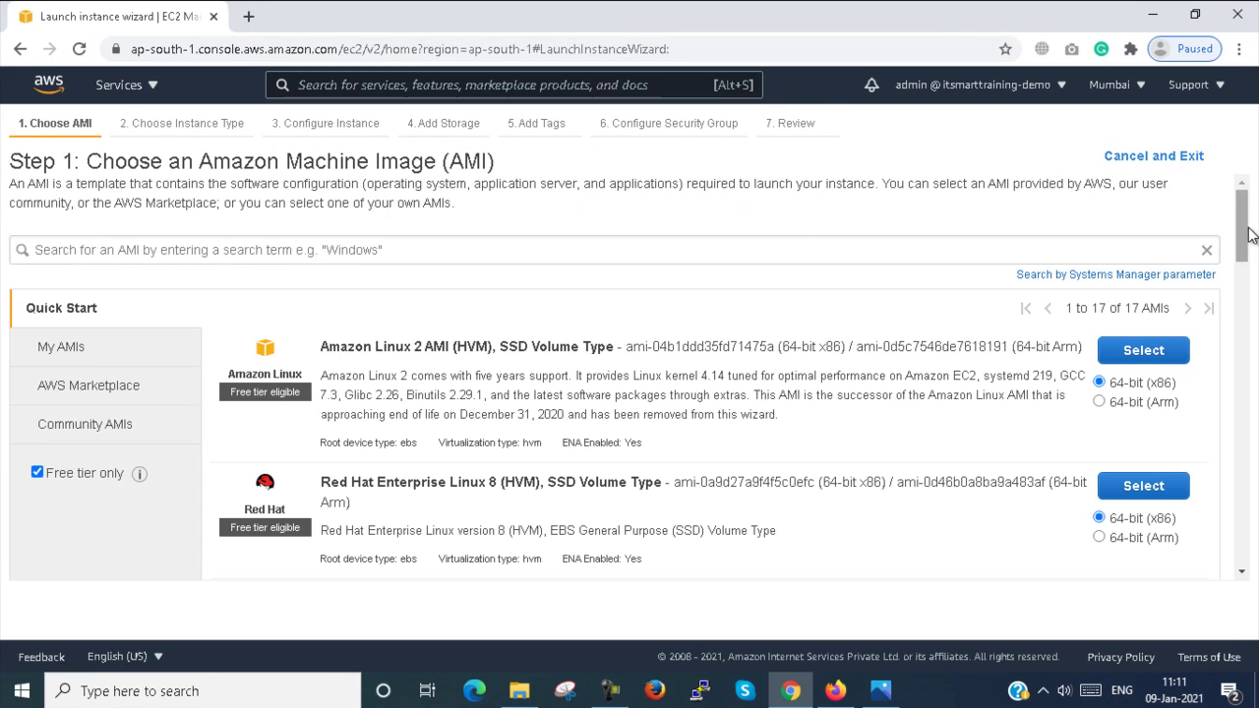
Step: Browse the free tier machine images and select Red Hat Enterprise Linux 8 (HVM), SSD Volume Type in 64-bit (x86)
left_click_drag(1247, 236, 1254, 450)
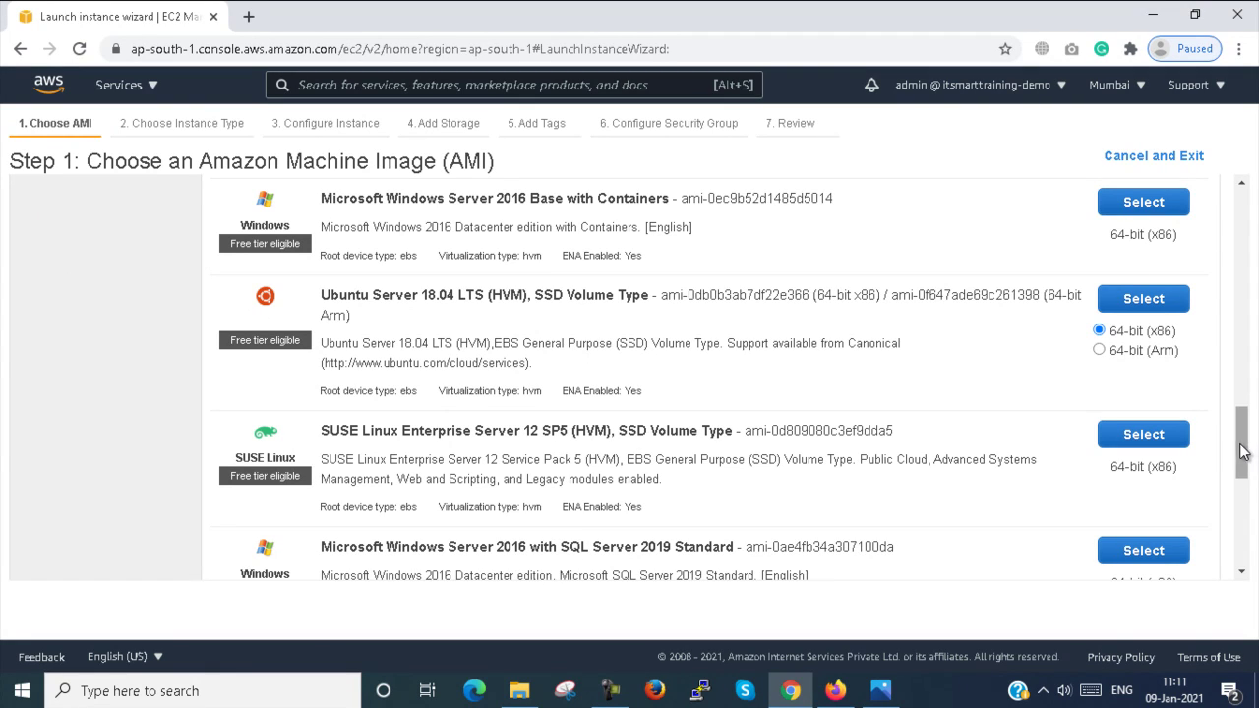
scroll(1241, 450, "down", 2)
left_click_drag(1244, 449, 1244, 221)
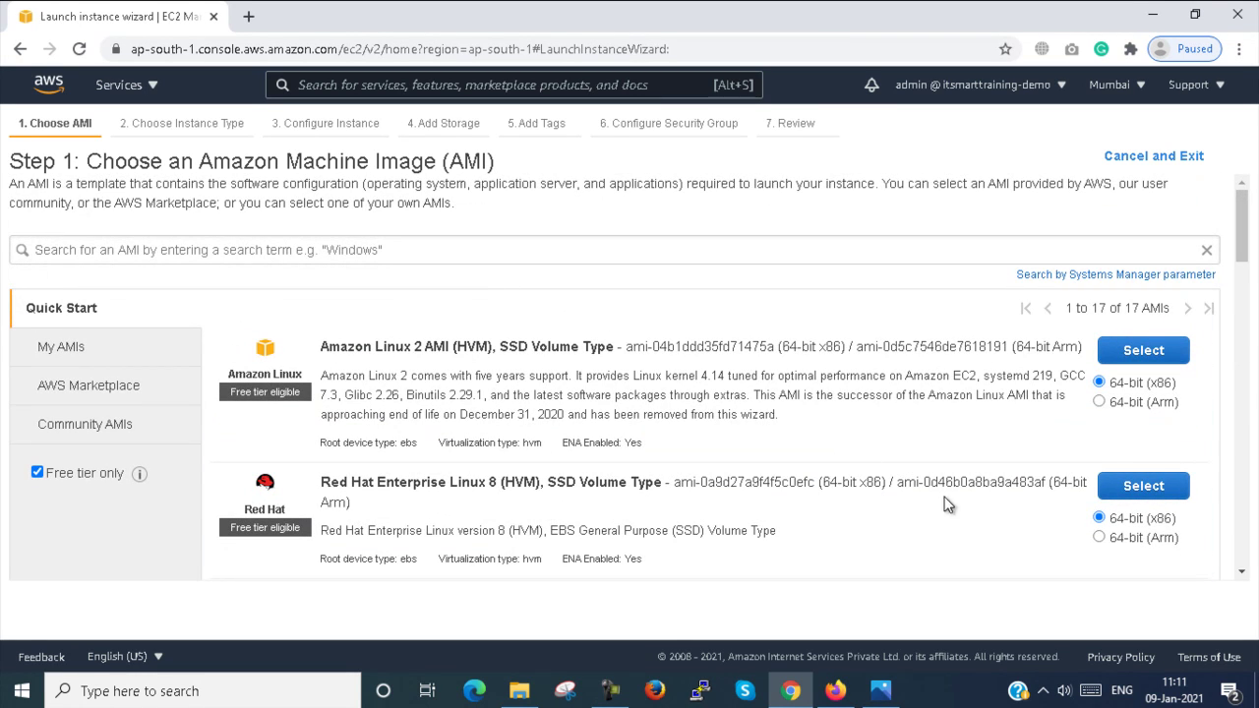
left_click(1162, 497)
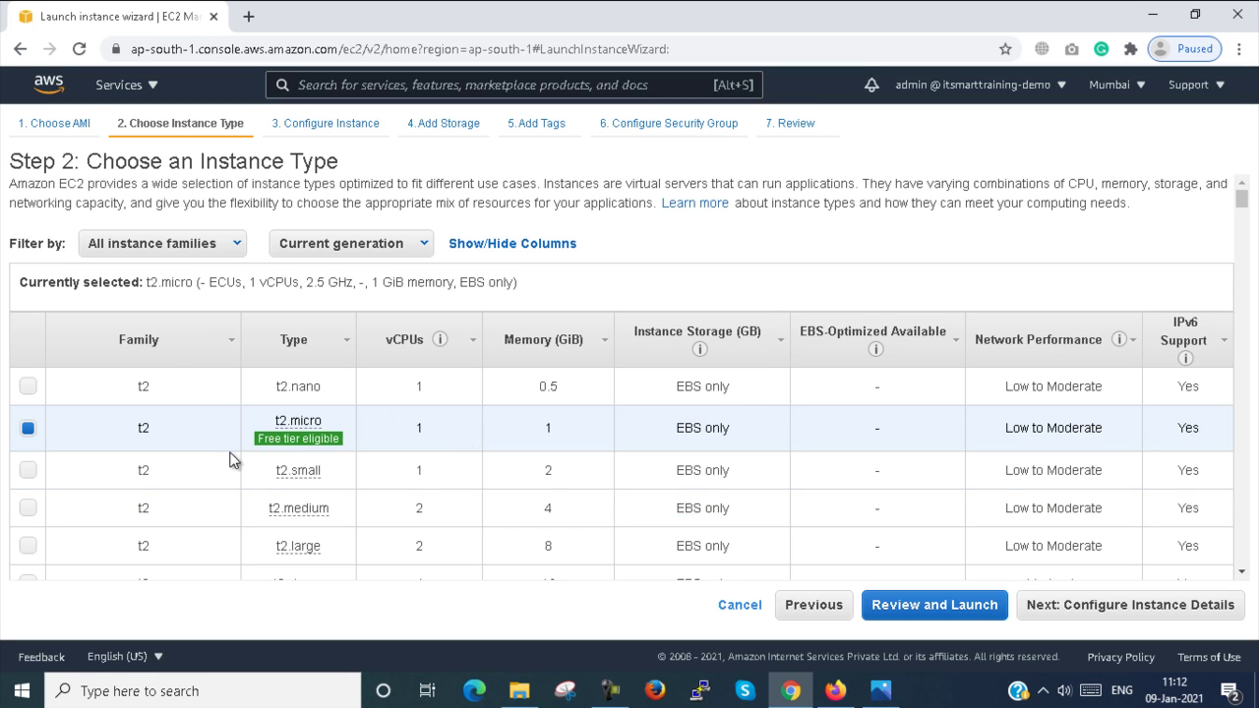
Step: Keep the free tier eligible t2.micro instance type and continue to the instance details
mouse_move(295, 444)
left_click_drag(249, 283, 515, 284)
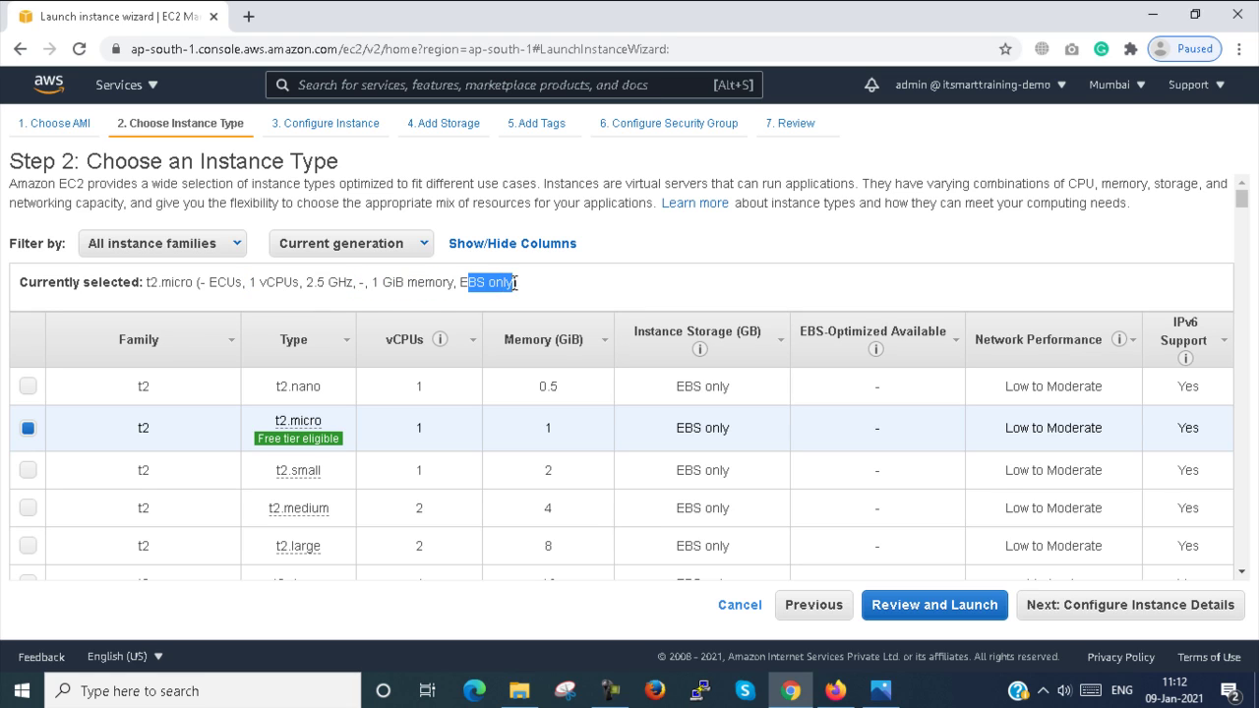
left_click(1138, 625)
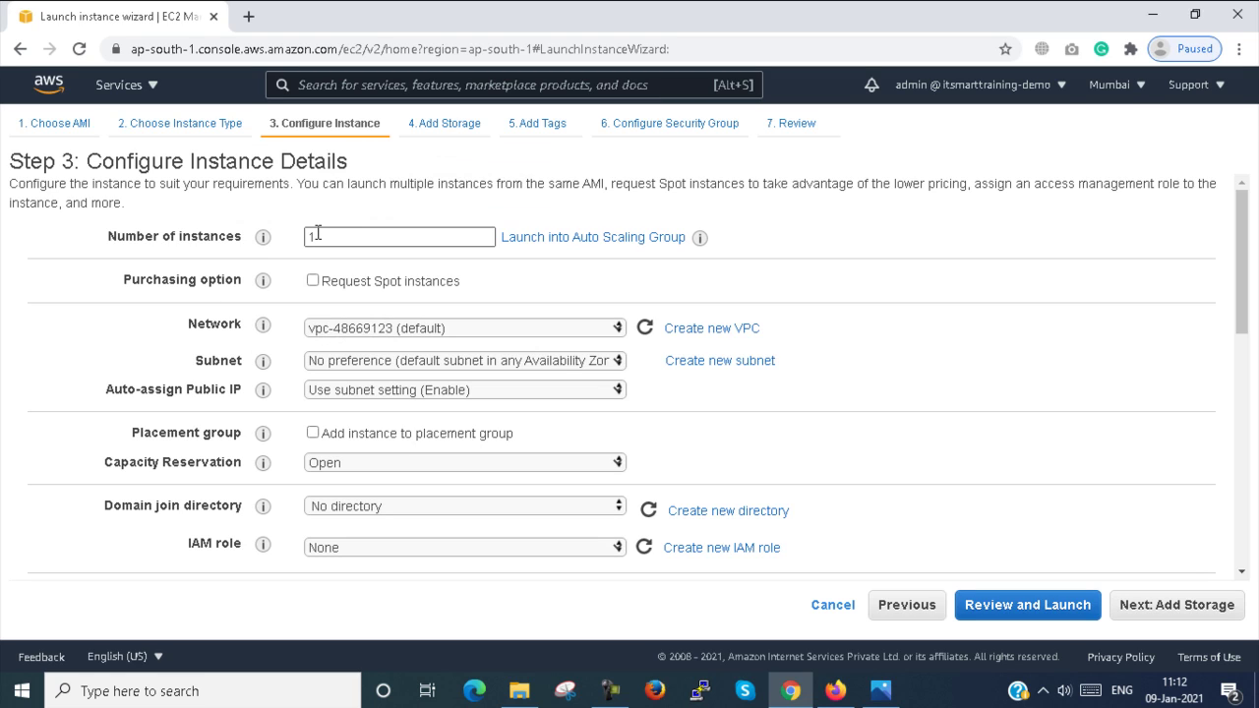
Step: Review the subnet choices and remaining instance details, keep the defaults, and continue to the storage settings
left_click(405, 361)
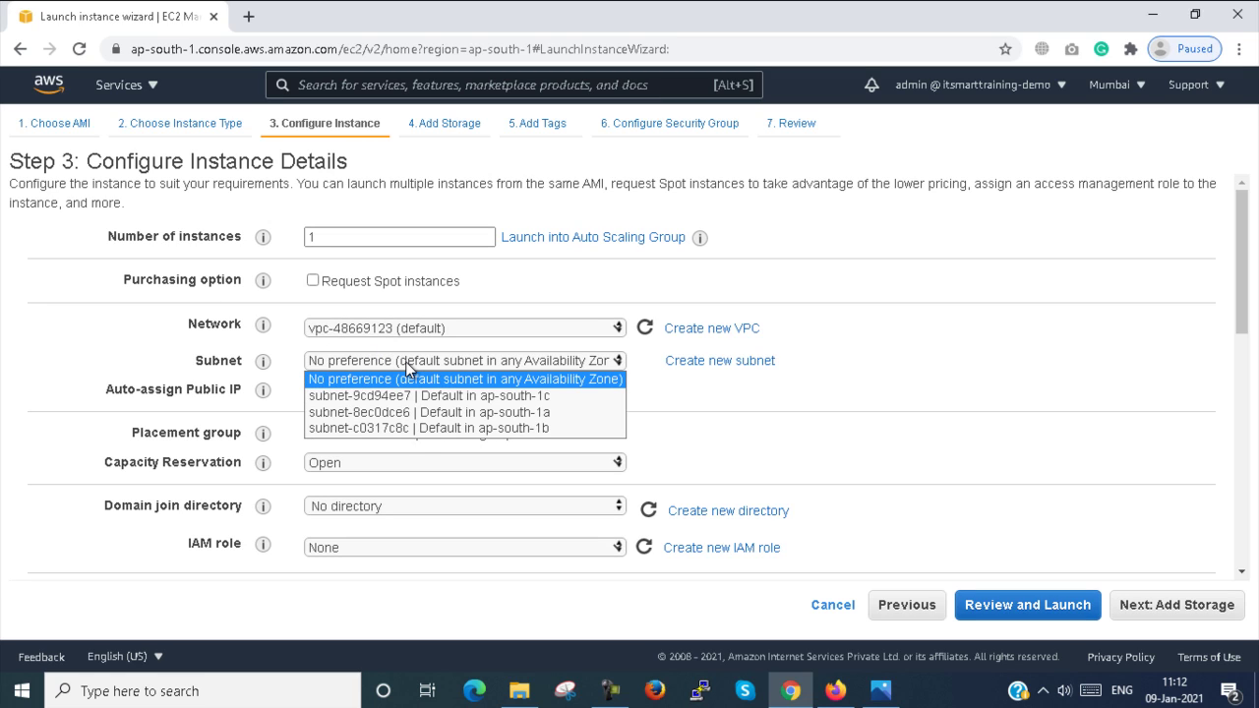
left_click(405, 361)
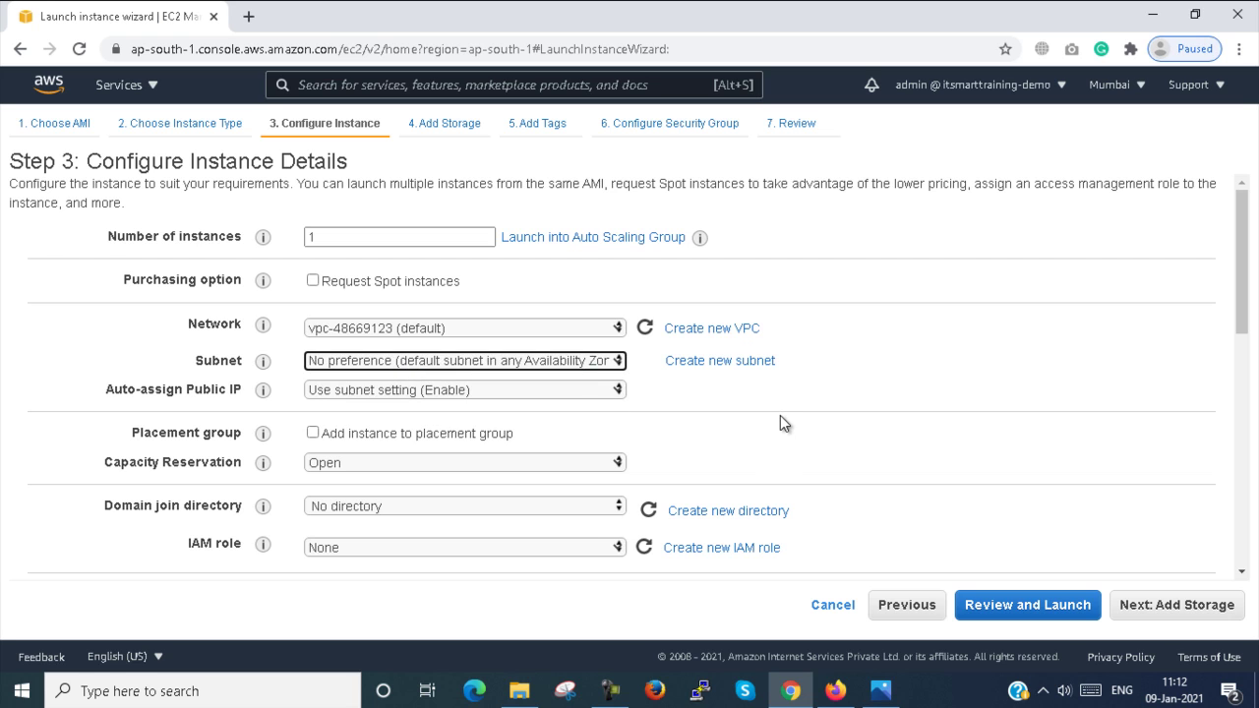
scroll(779, 417, "down", 3)
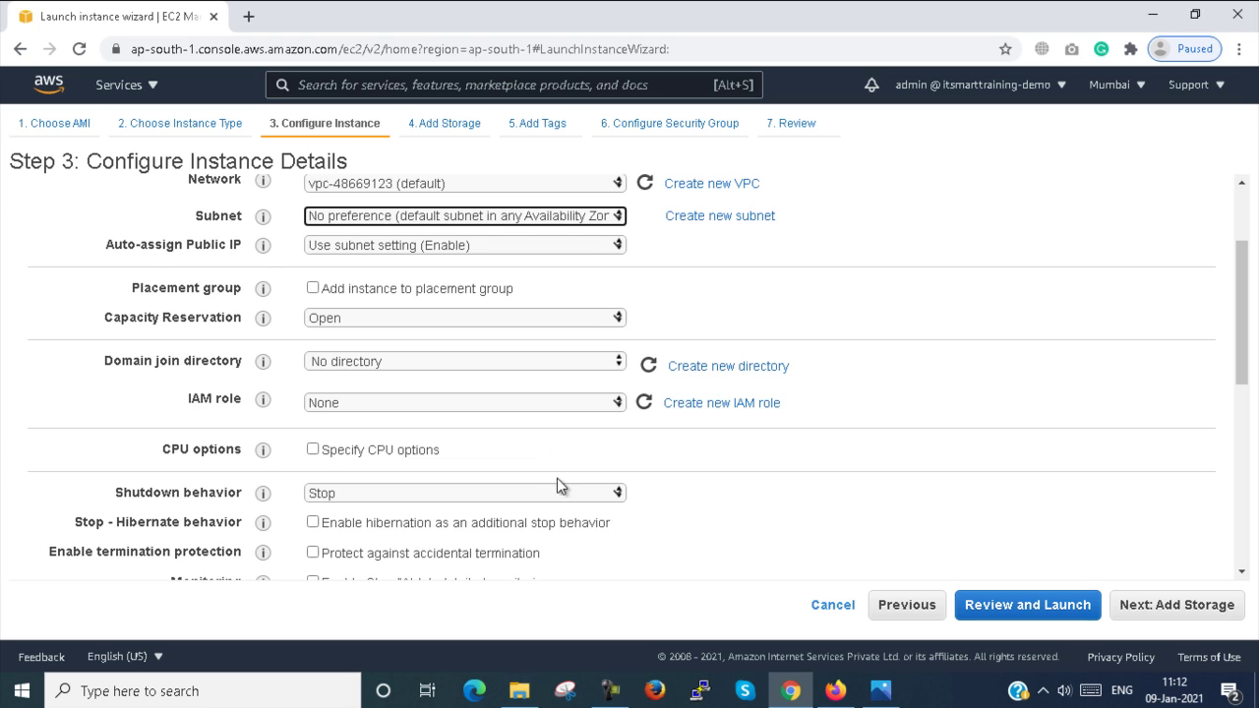
scroll(512, 473, "down", 2)
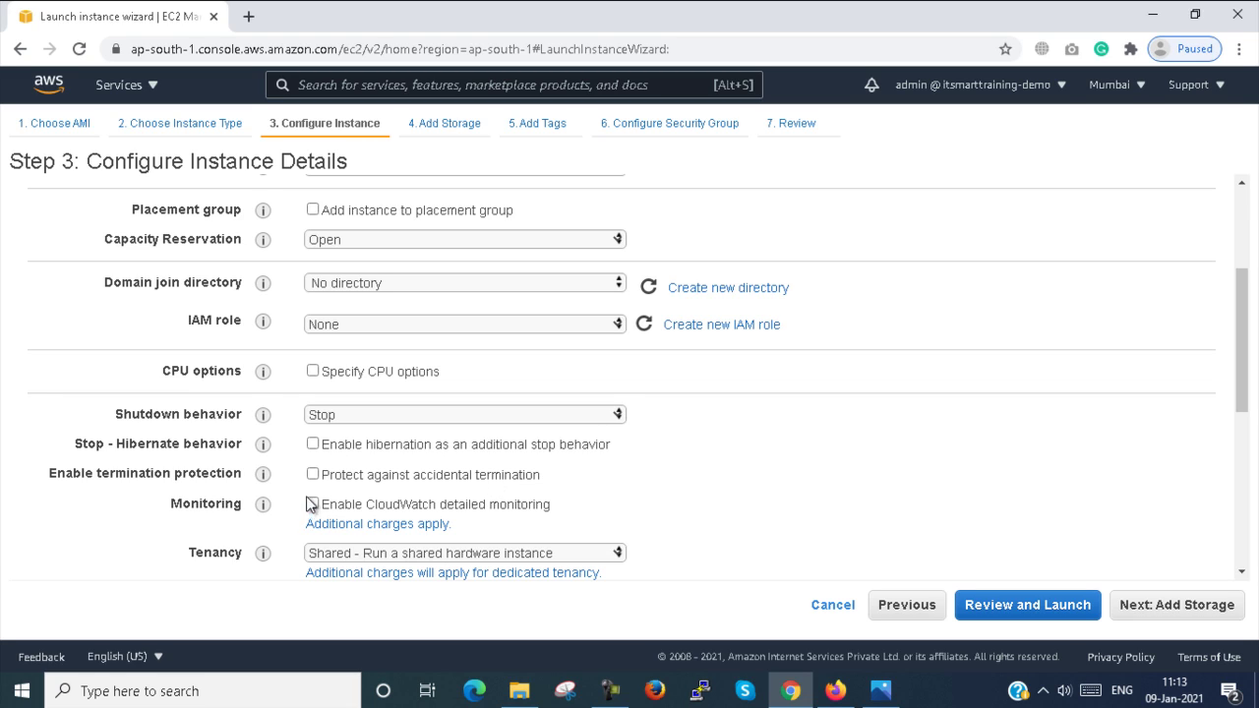
scroll(862, 498, "down", 2)
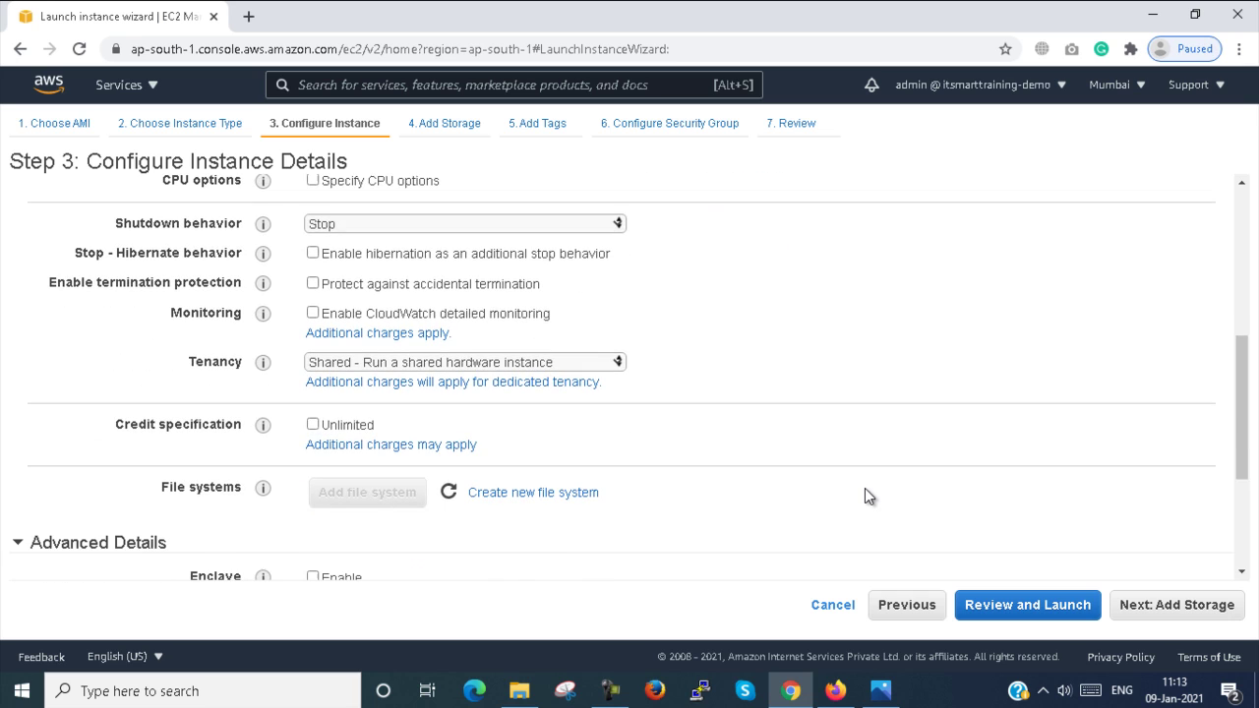
left_click(1202, 604)
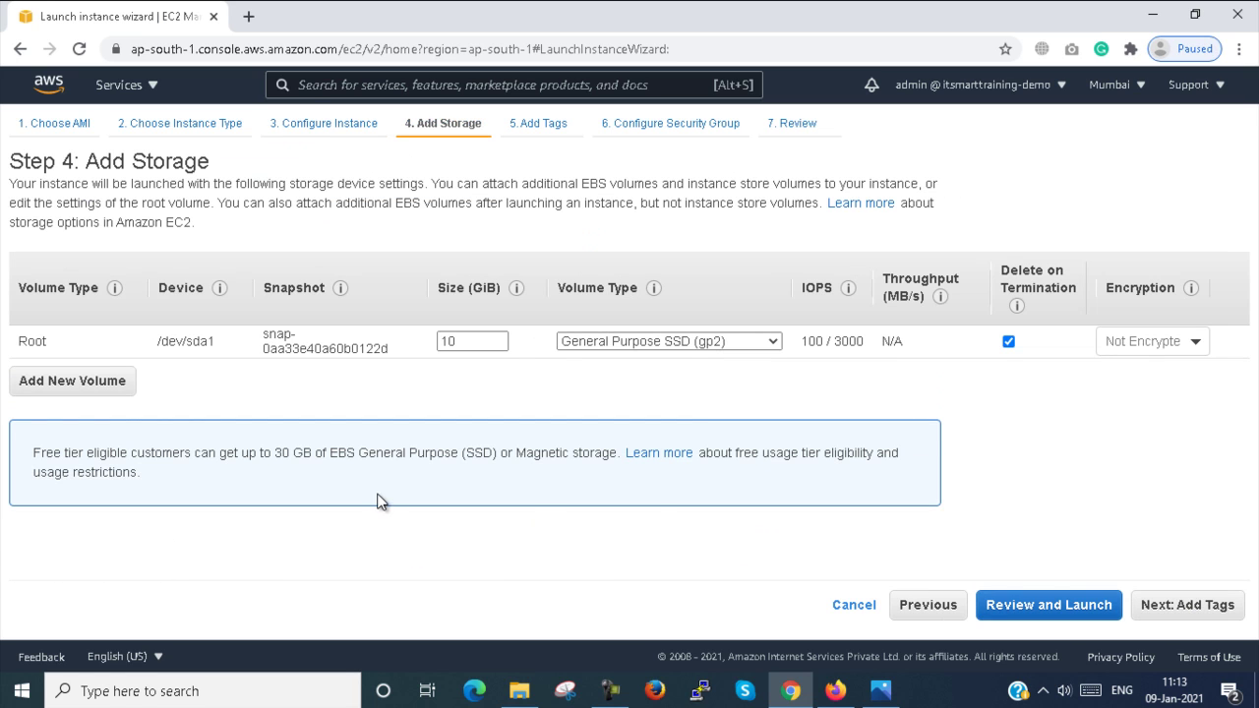
Step: Check the root volume size against the free tier storage allowance, keep the default storage, and continue to the tags
left_click(458, 341)
double_click(471, 341)
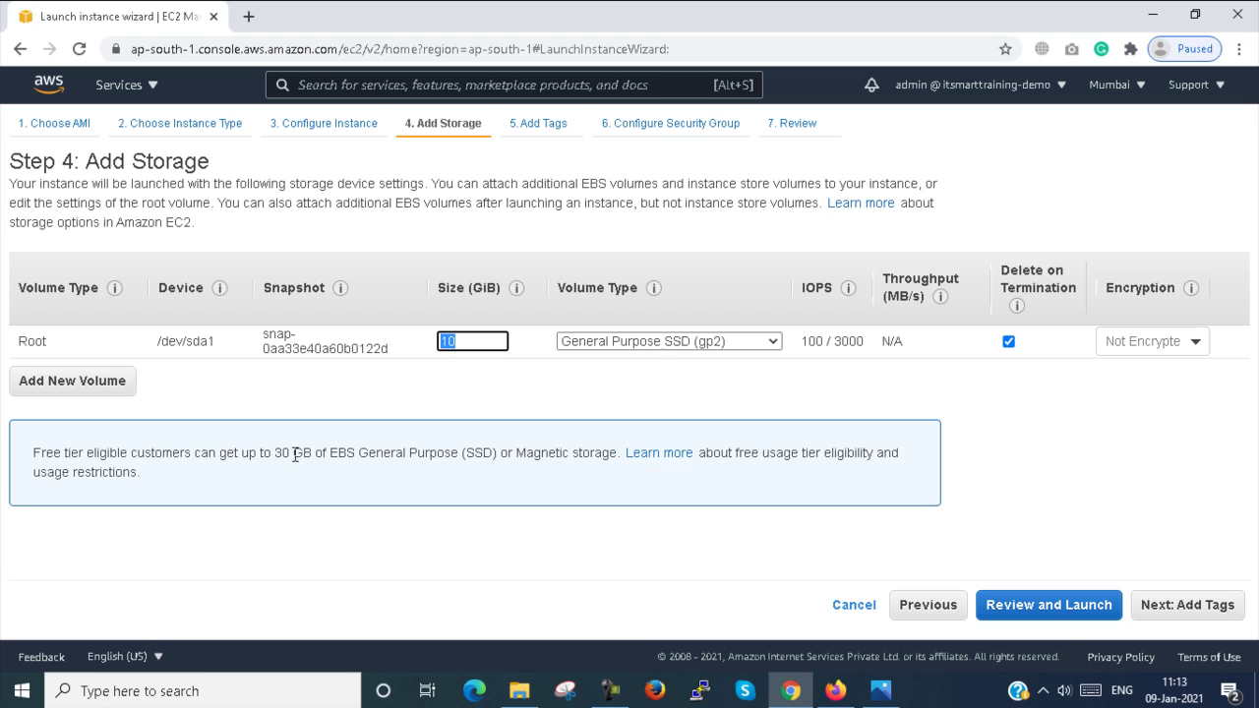
left_click_drag(276, 453, 312, 453)
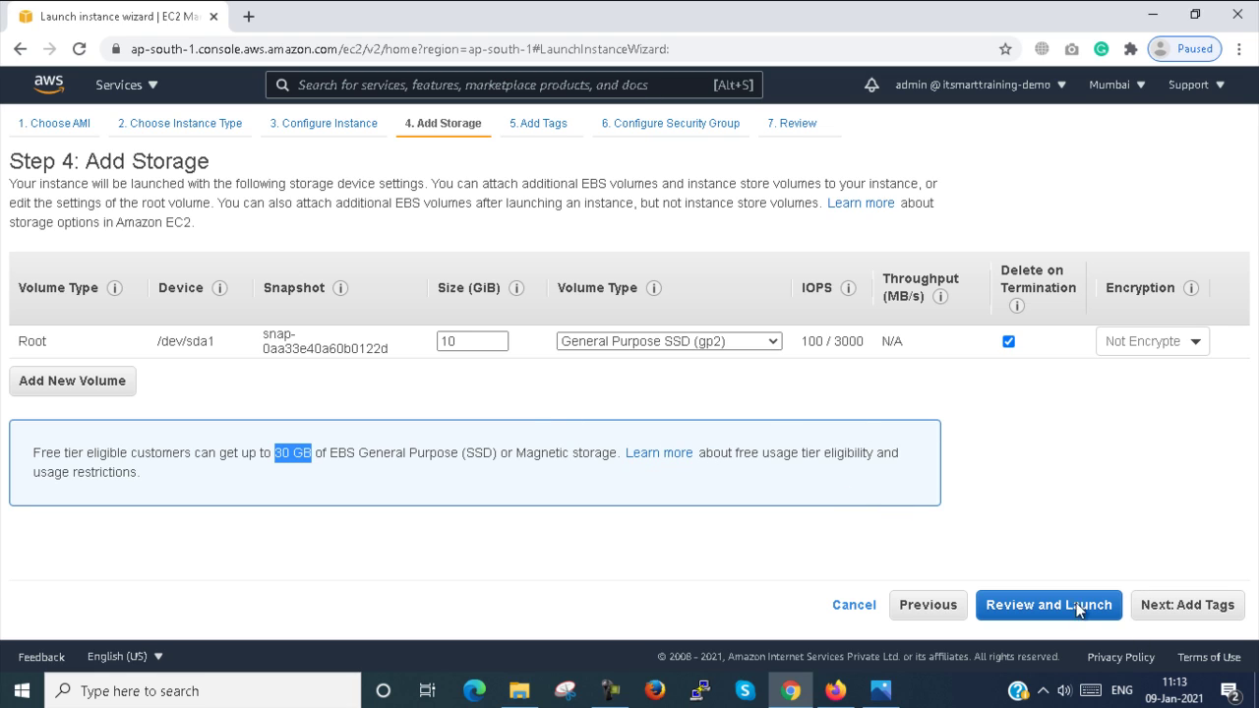
left_click(1190, 605)
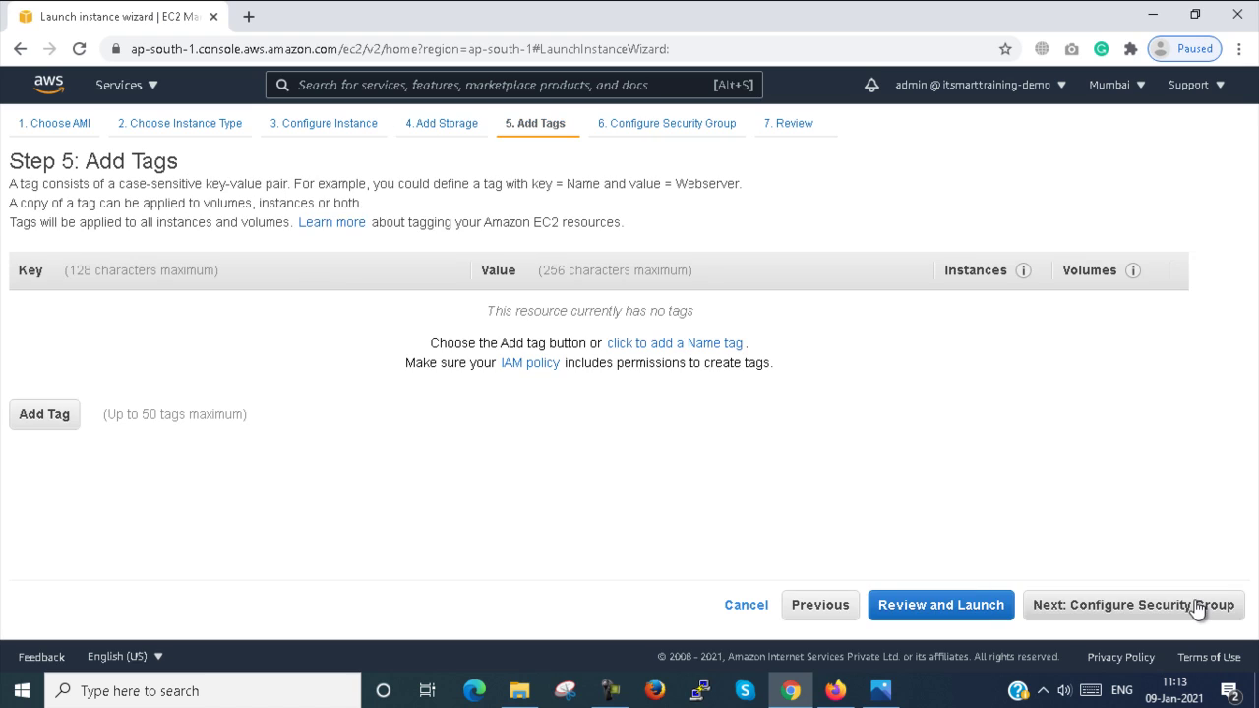
Step: Add a tag with key Name and value Linux, and continue to the security group configuration
left_click(37, 417)
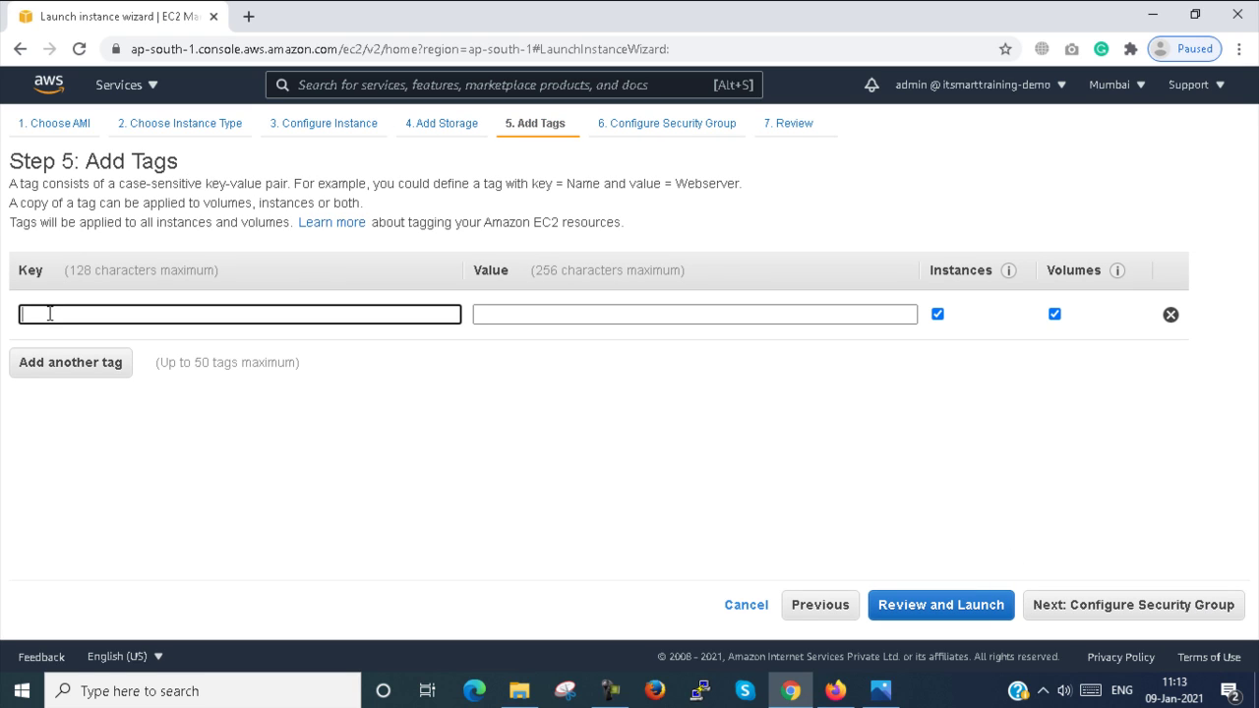
type("N")
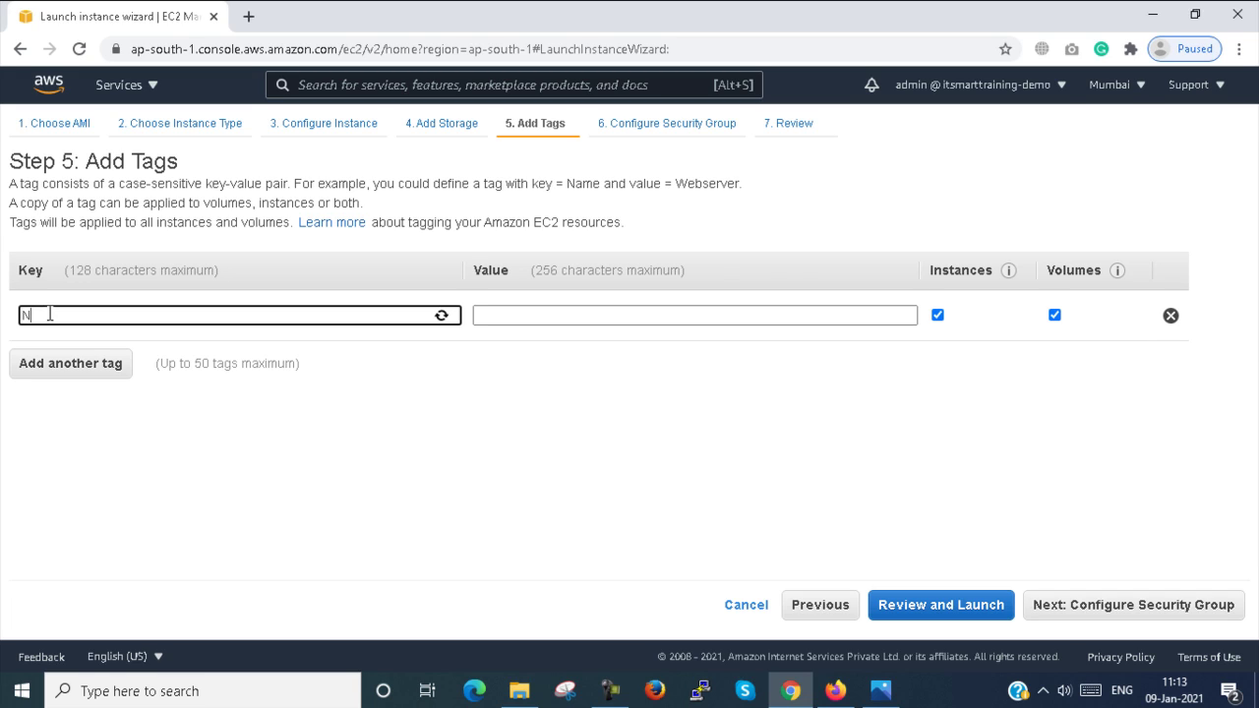
type("ame")
key("Tab")
type("L")
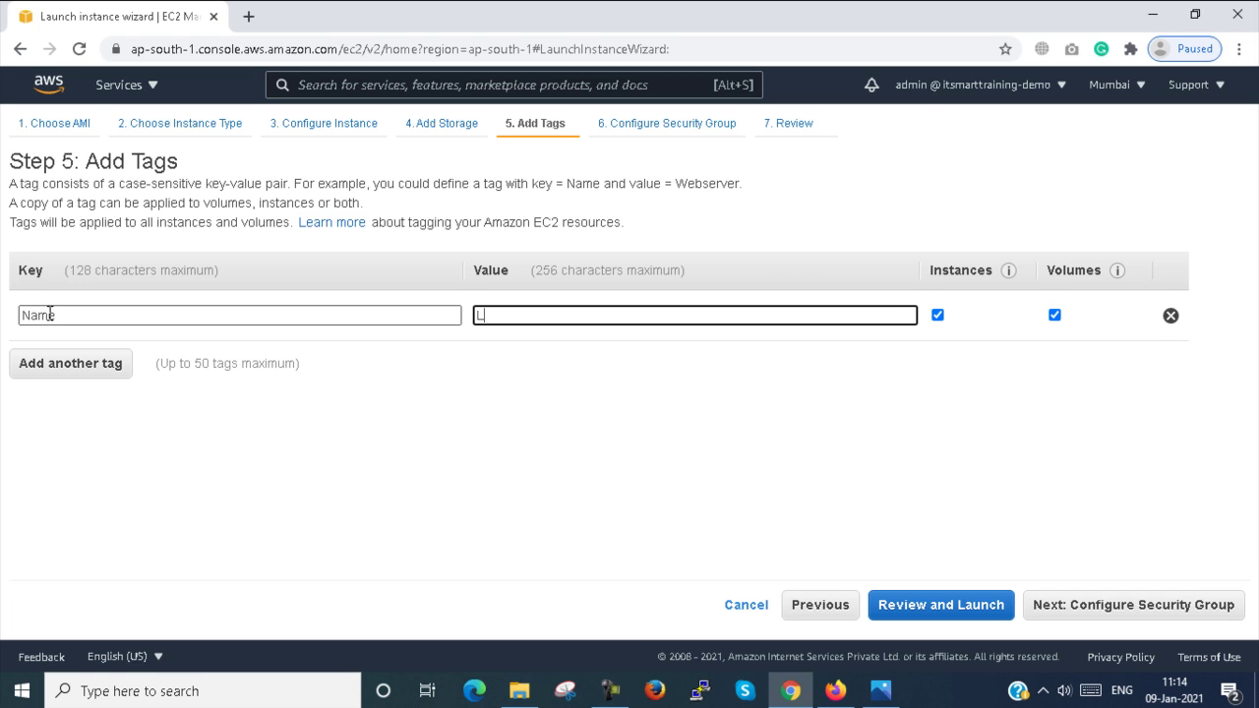
type("inux")
left_click(1102, 609)
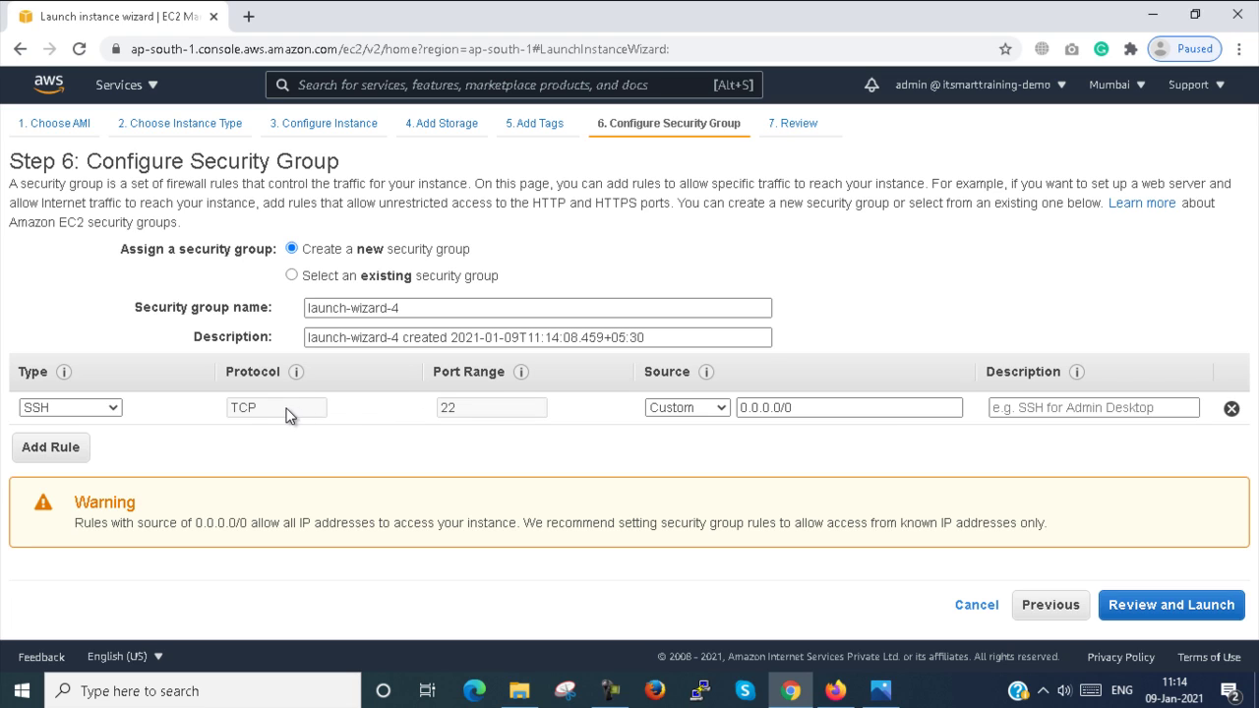
Step: Describe the SSH rule as Linux, keeping its source 0.0.0.0/0, and continue to the launch review
left_click(868, 415)
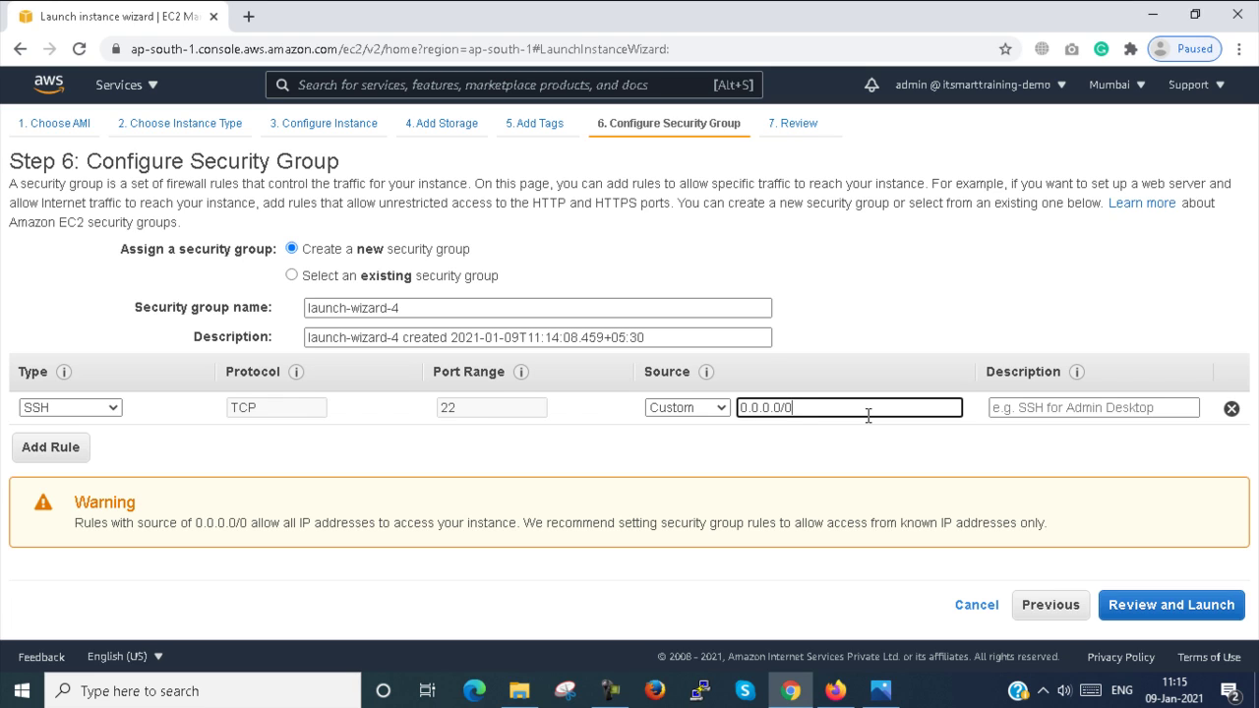
left_click(1061, 408)
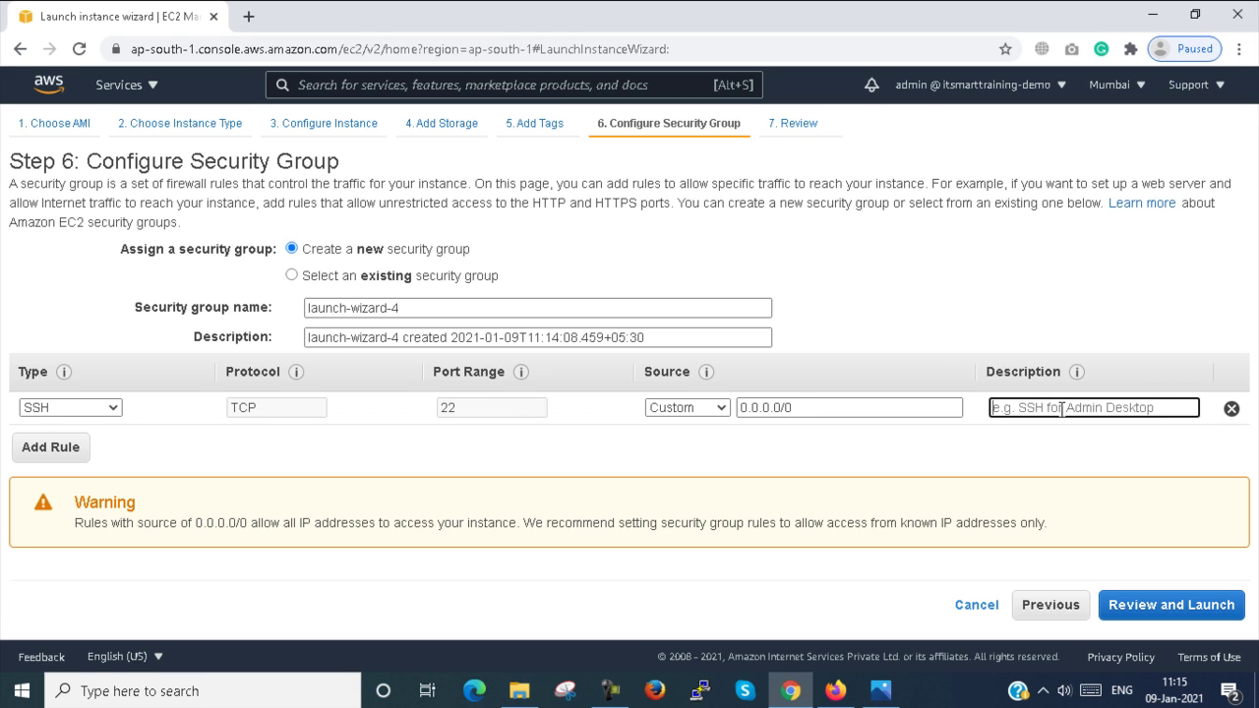
type("Linux")
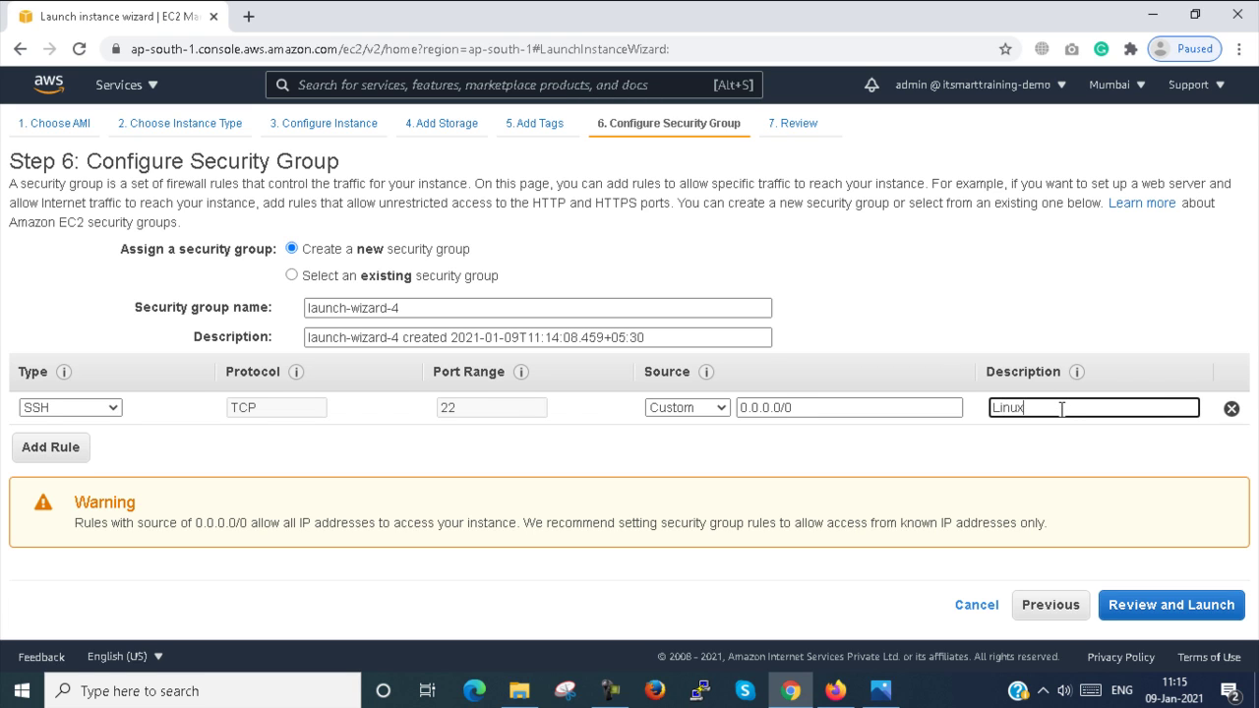
left_click(1146, 604)
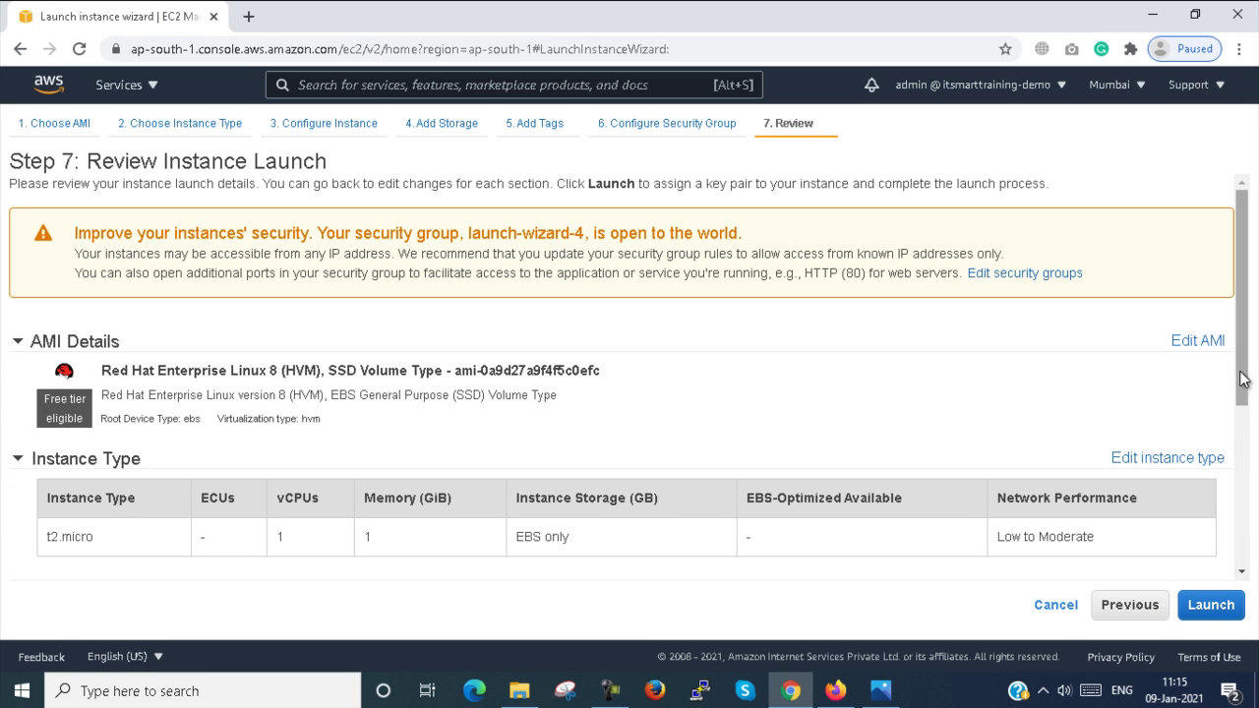
Step: Reopen the storage settings from the launch review and set the root volume size to 12 GiB, leaving it unencrypted
left_click_drag(1242, 366, 1242, 542)
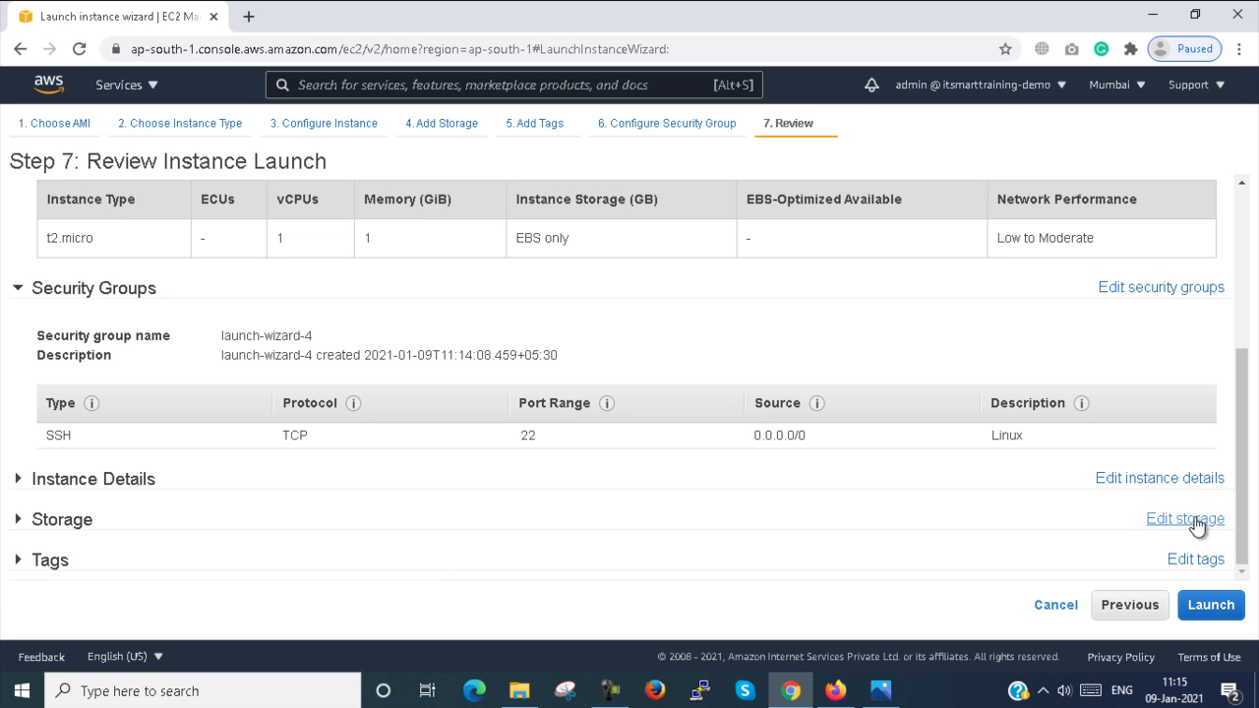
left_click(16, 525)
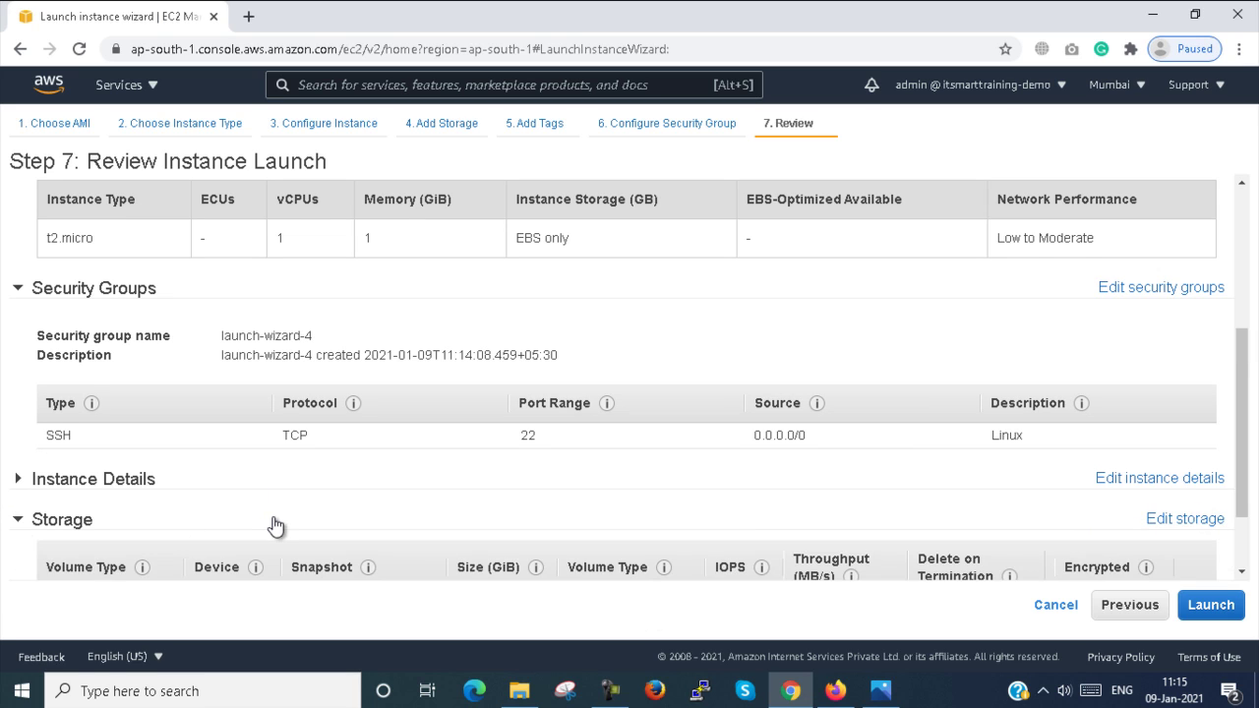
scroll(272, 525, "down", 2)
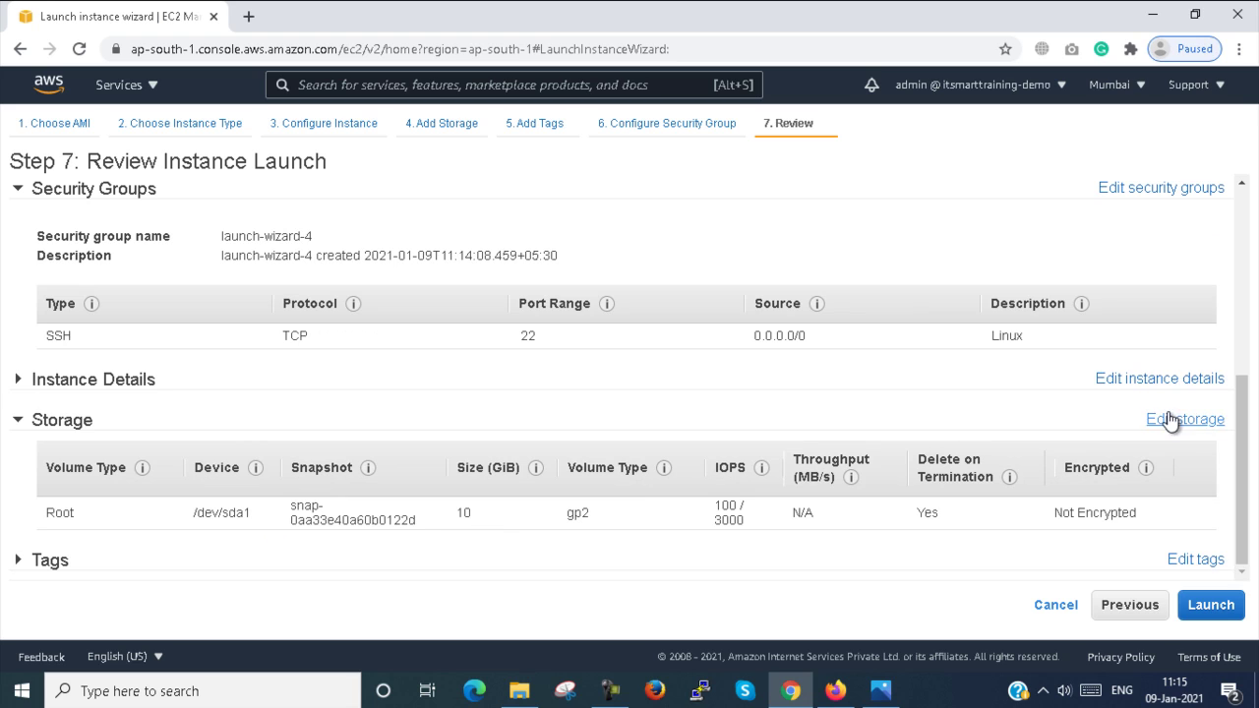
left_click(1206, 422)
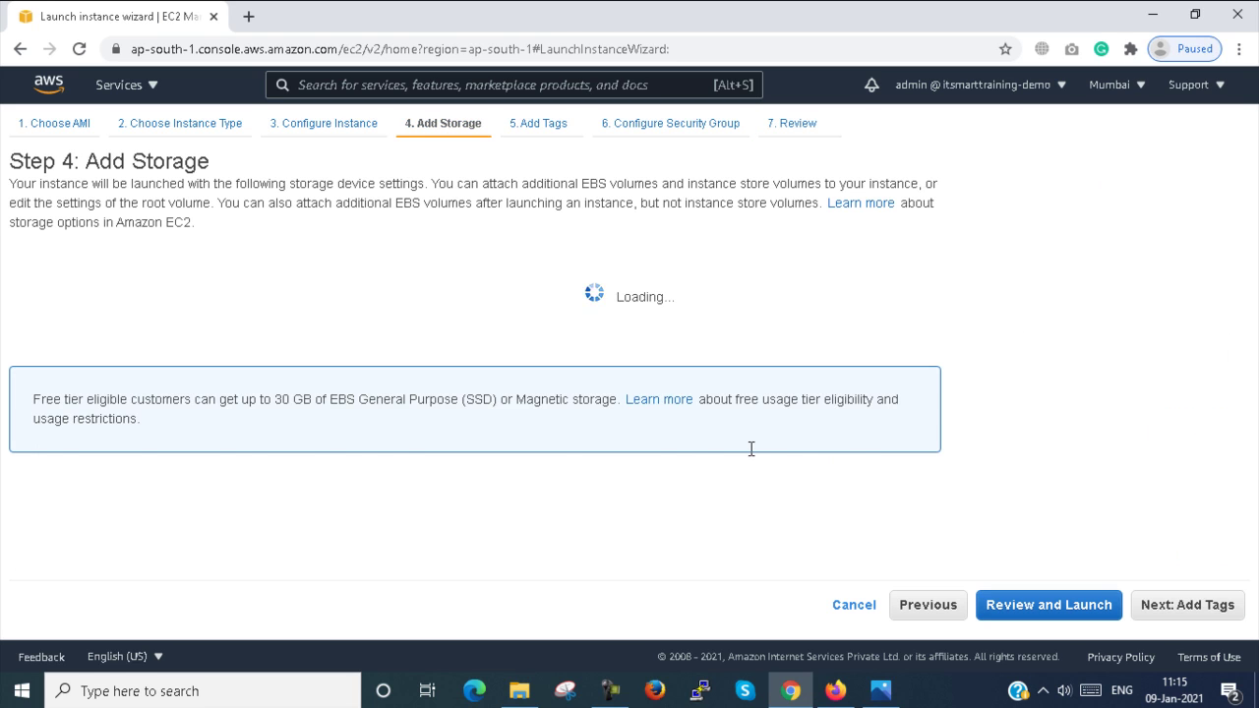
double_click(466, 339)
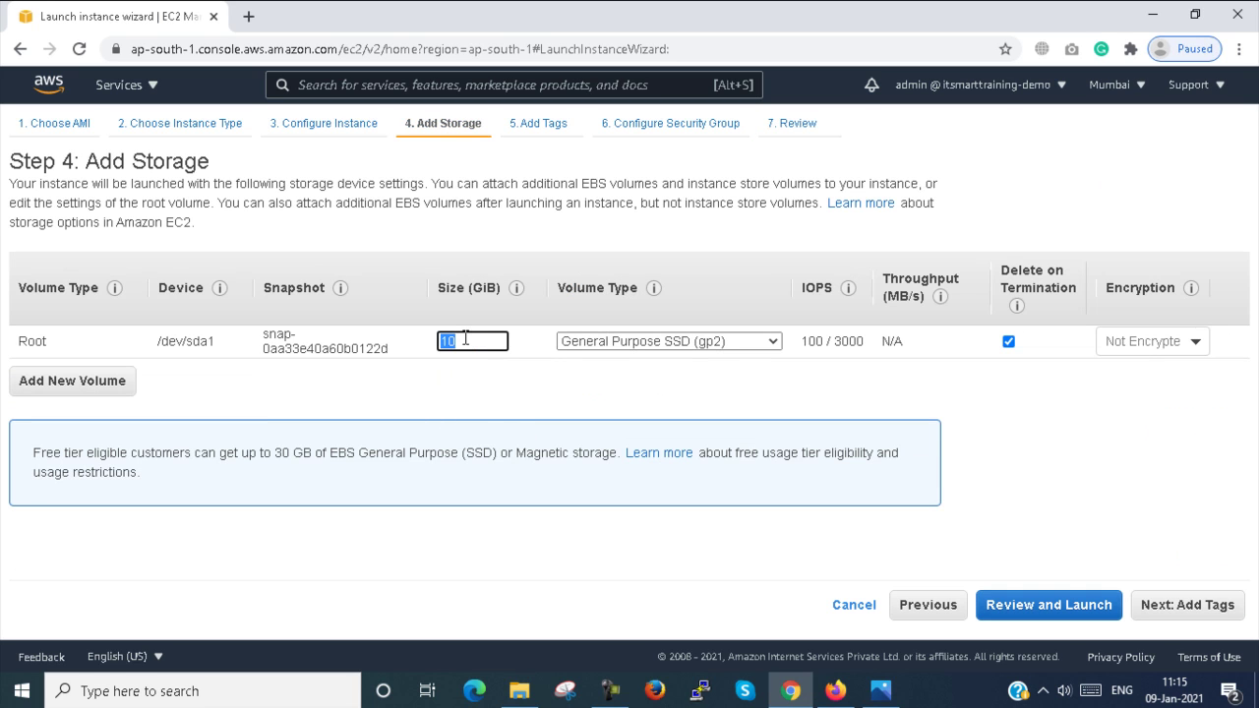
type("12")
left_click(801, 401)
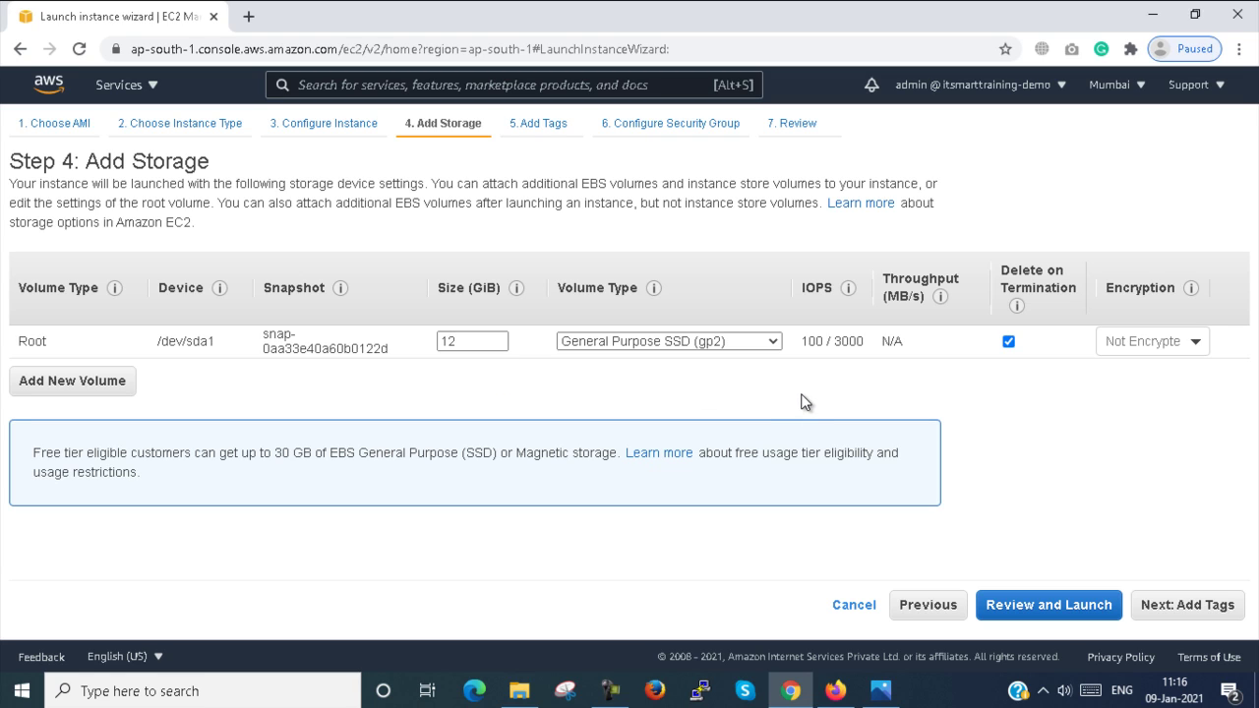
left_click(1172, 337)
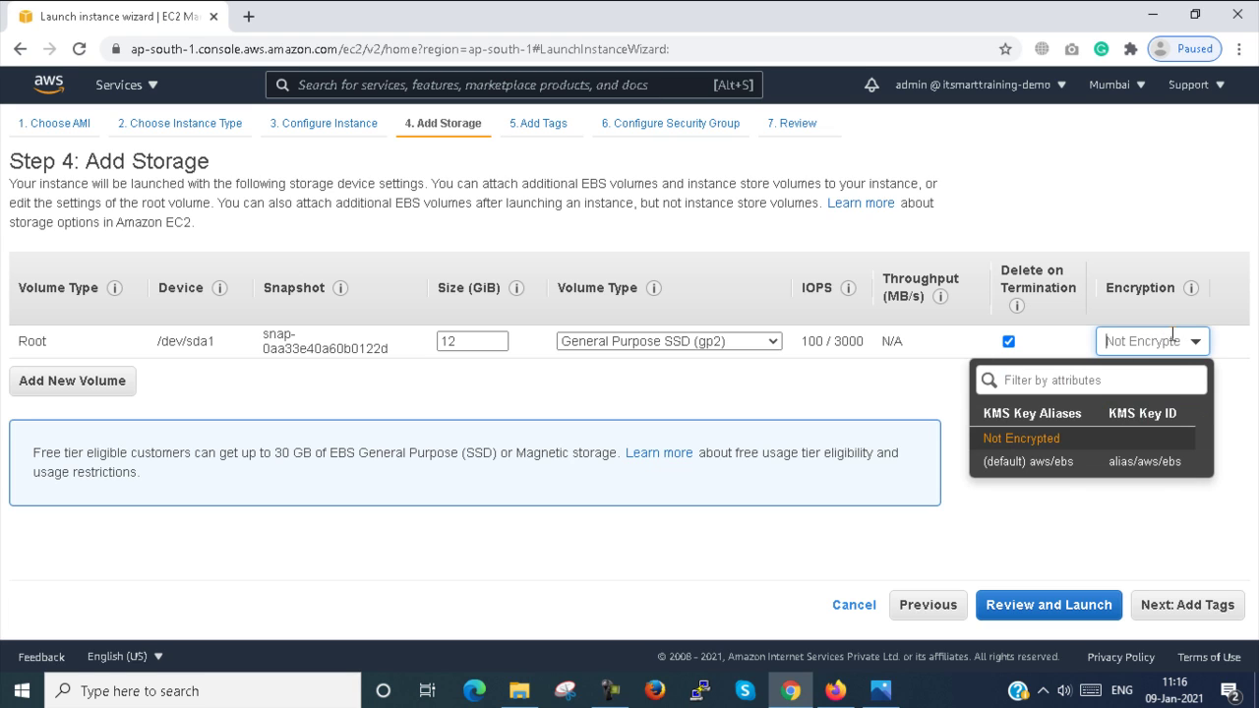
left_click(1021, 511)
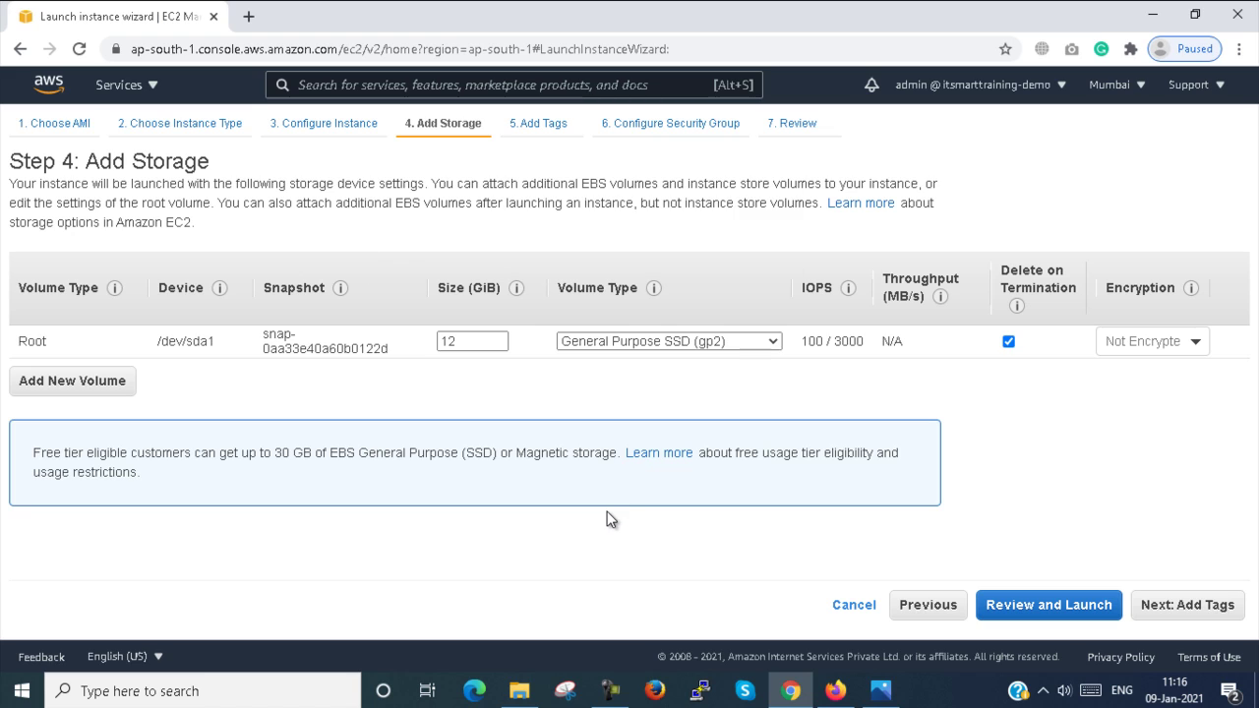
Step: Return through the tags and security group stages to the launch review, and start the launch to reach the key pair selection
left_click(1205, 605)
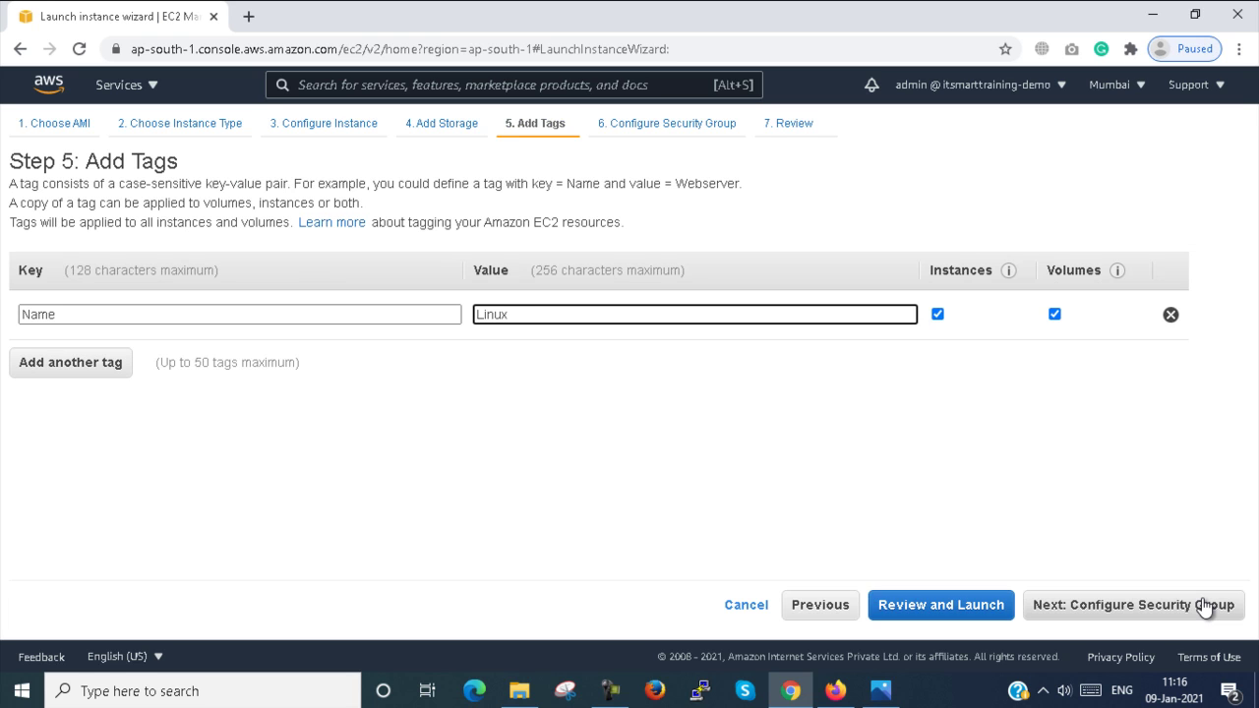
left_click(1081, 604)
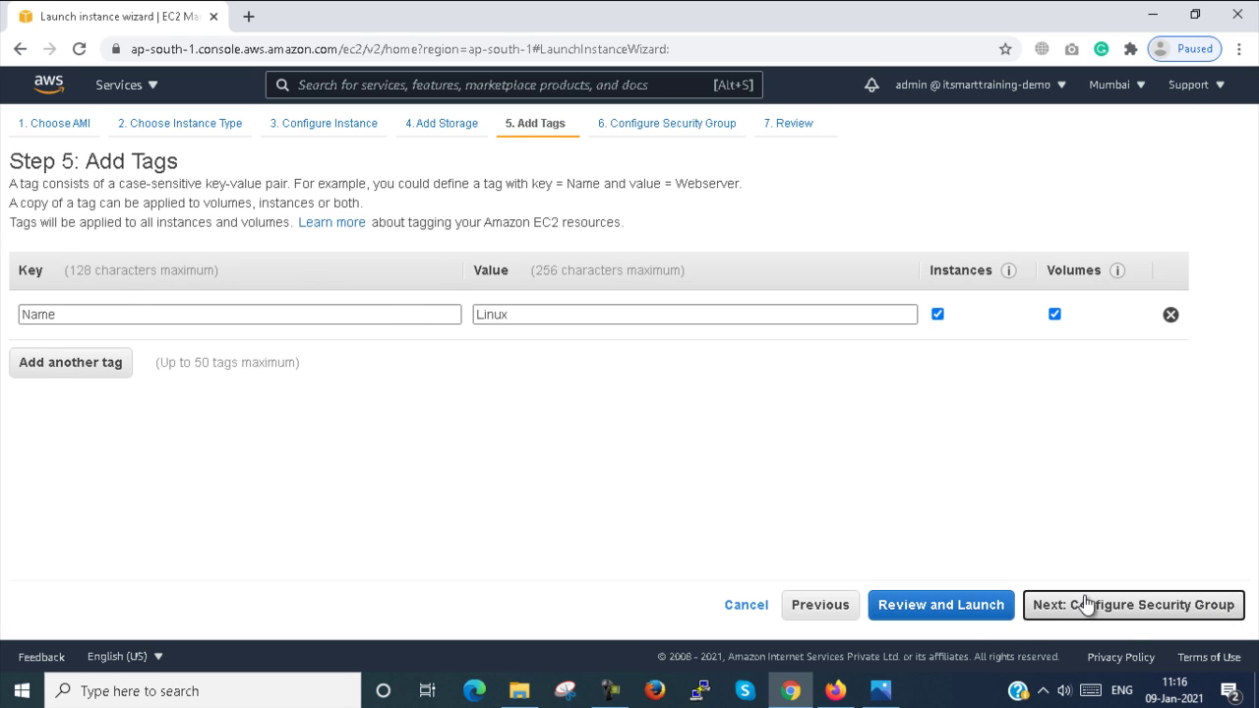
left_click(1149, 605)
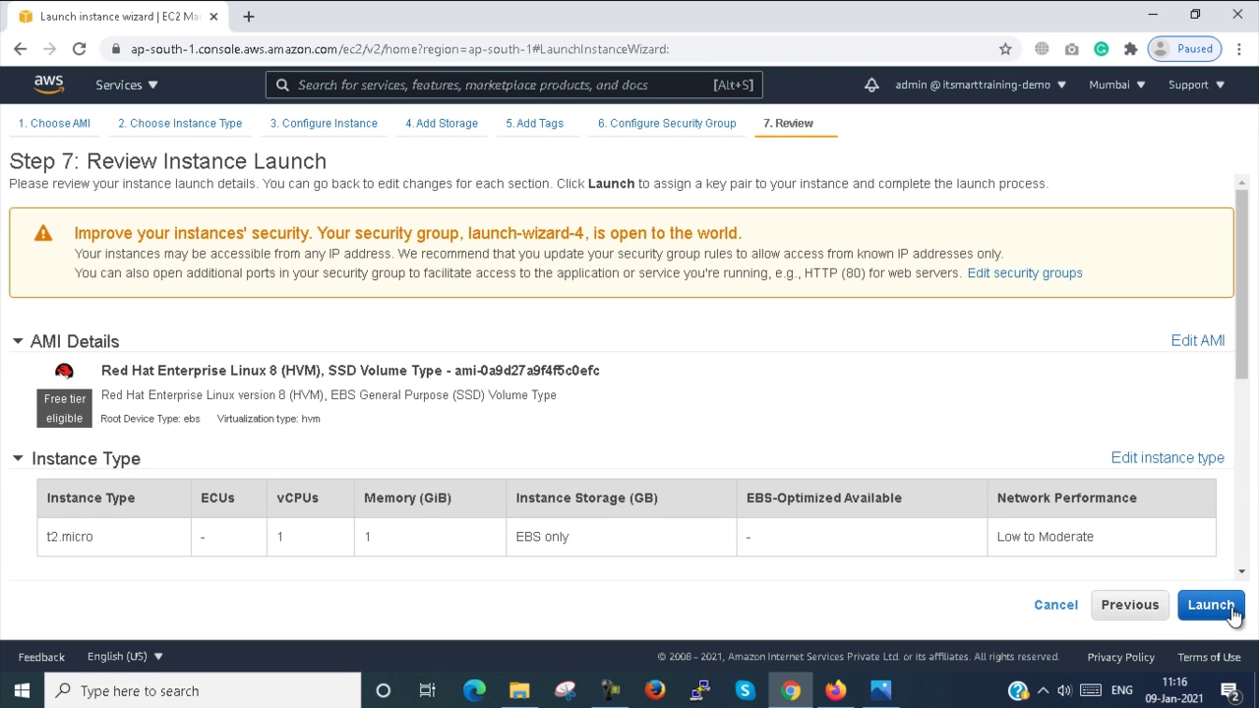
left_click_drag(1247, 265, 1247, 492)
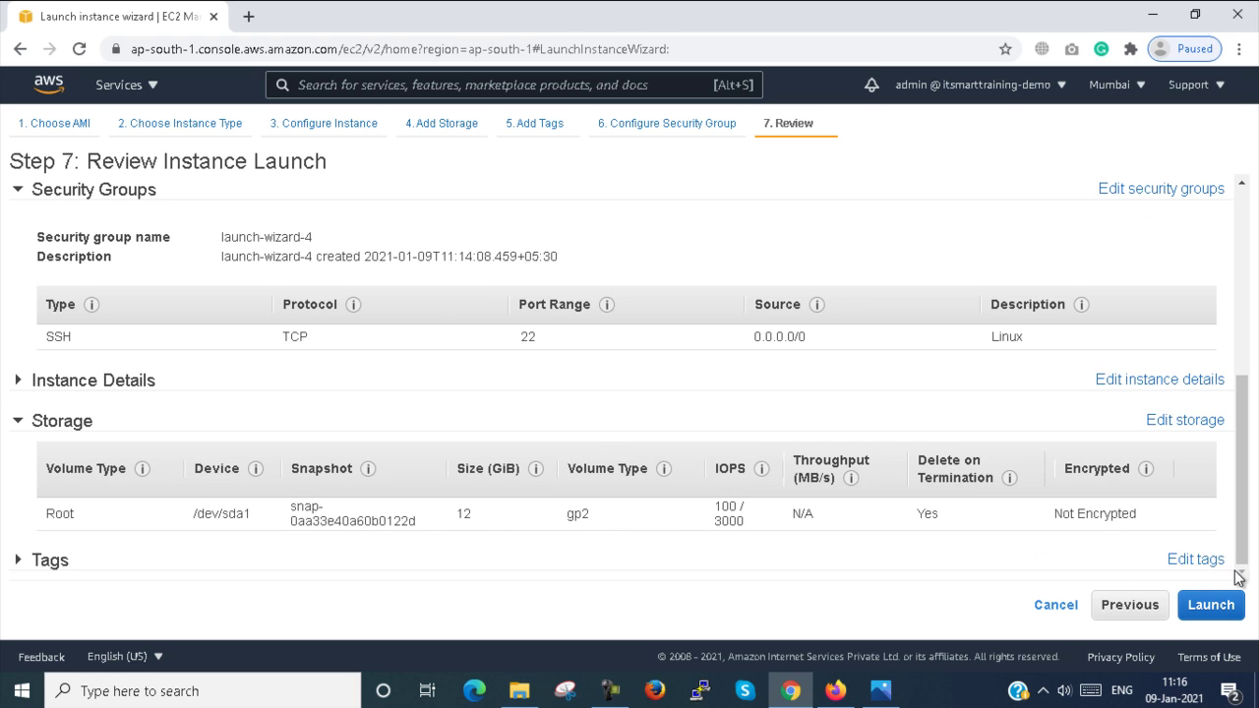
left_click(1210, 604)
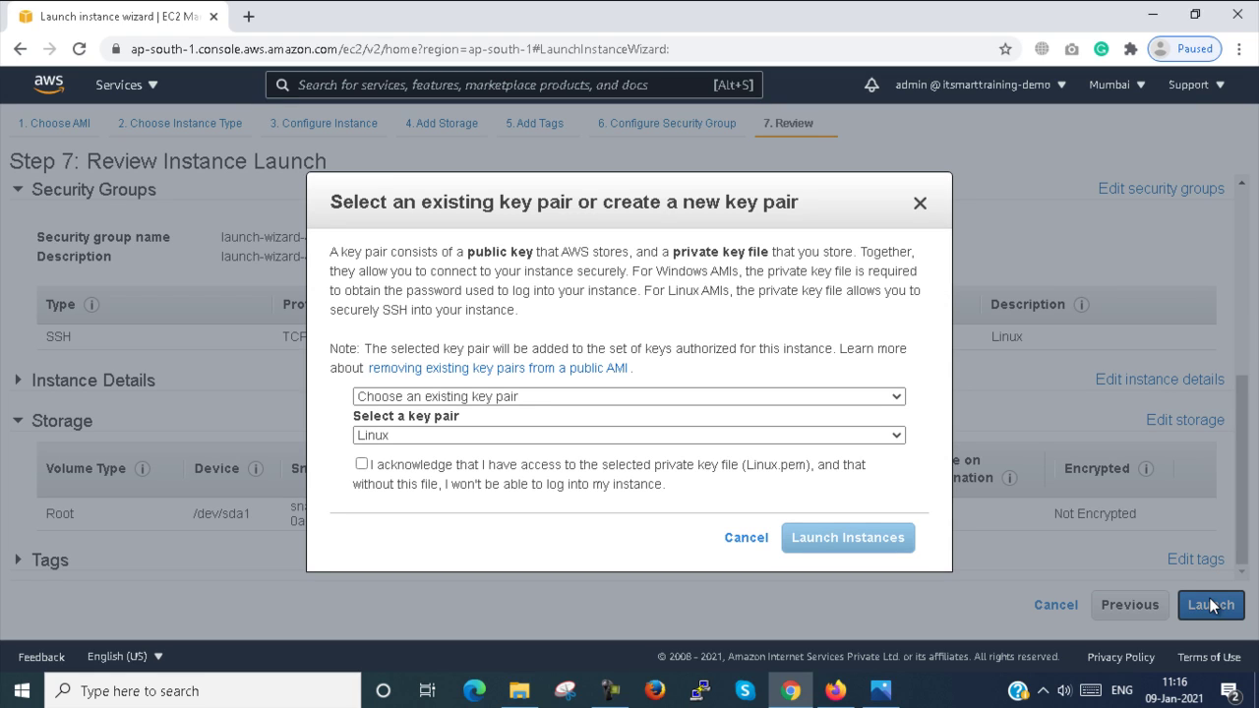
Step: Create a new key pair named RHLinux for the instance and download its private key file
left_click(857, 397)
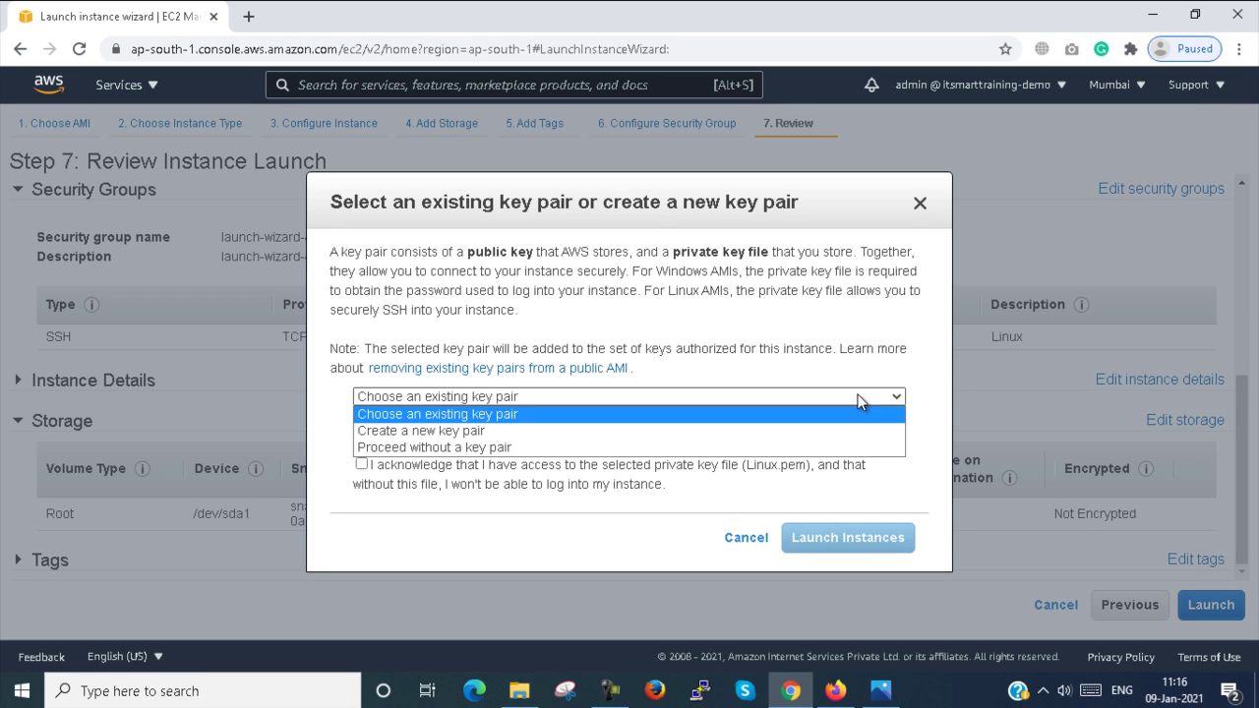
left_click(602, 432)
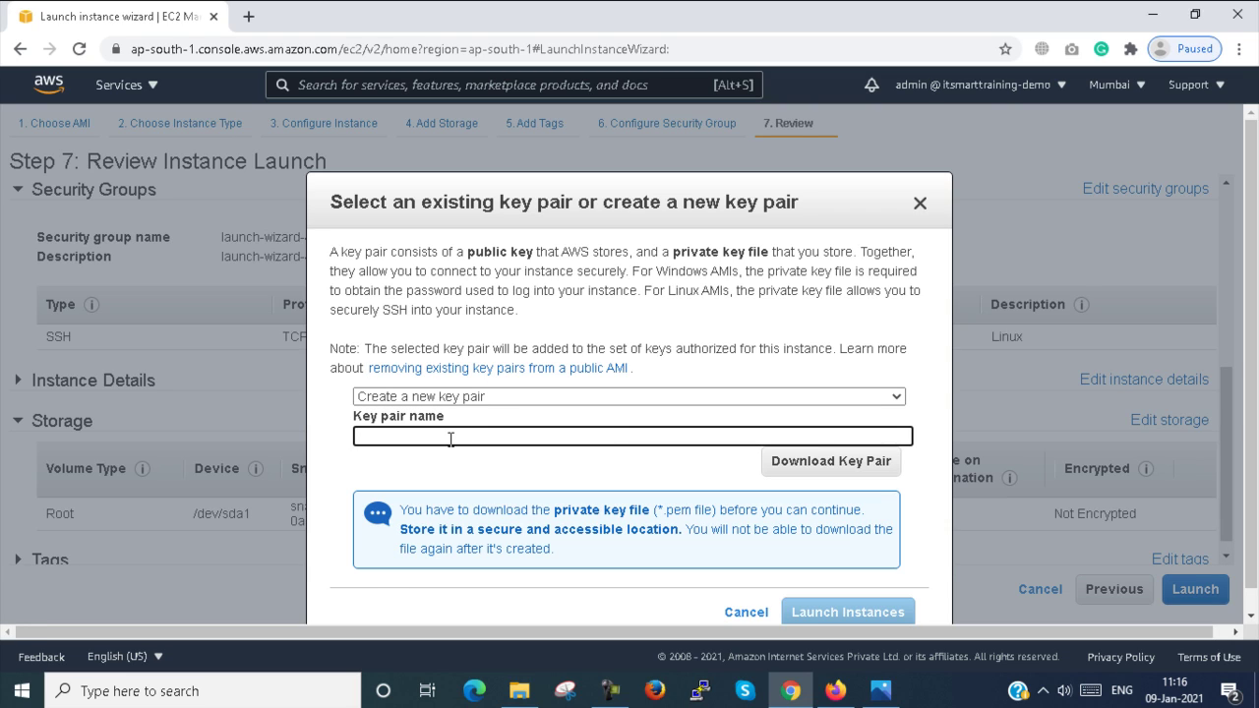
type("Lin")
type("ux")
type("R")
type("H")
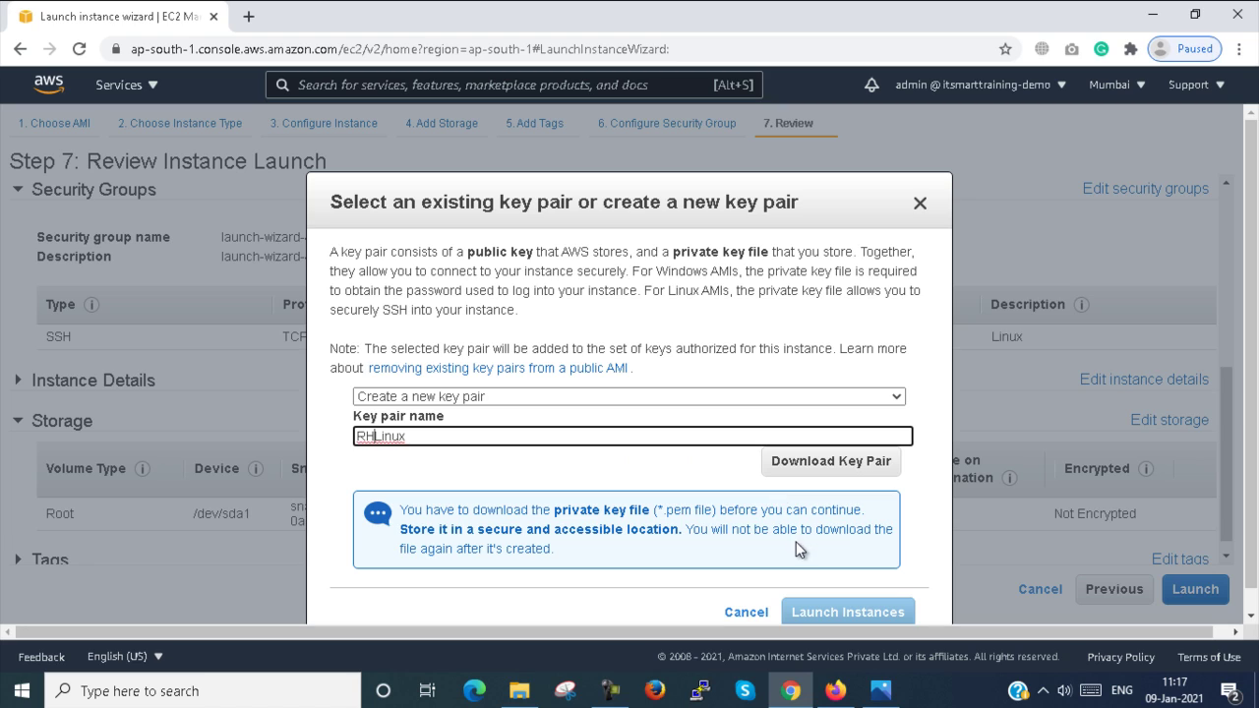
left_click(843, 464)
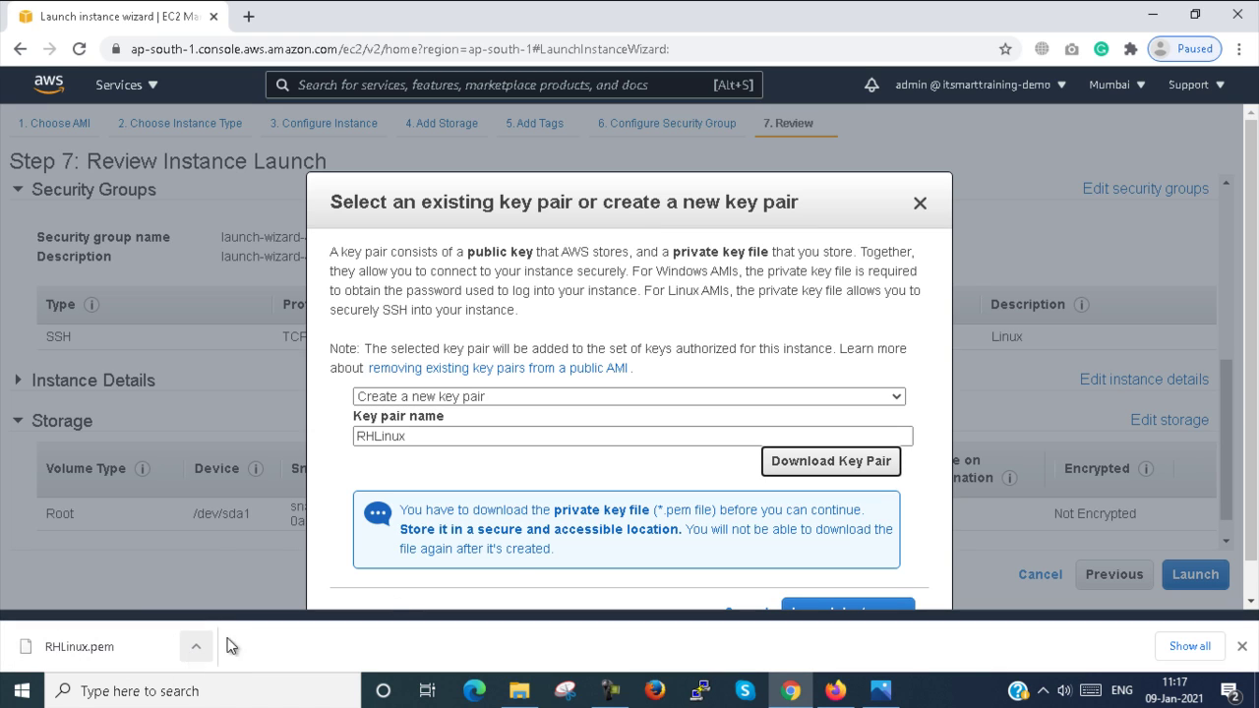
Step: Launch the instance with the new key pair and open the instances list from the launch status page
scroll(792, 552, "down", 1)
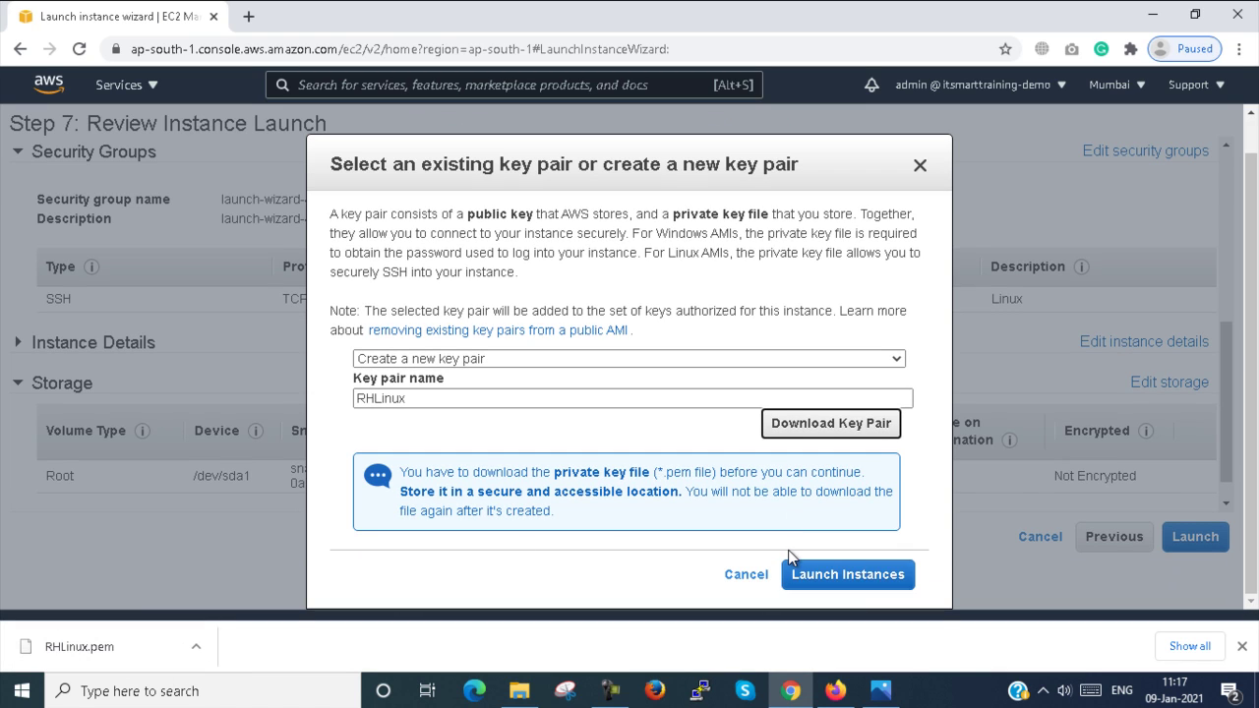
left_click(850, 572)
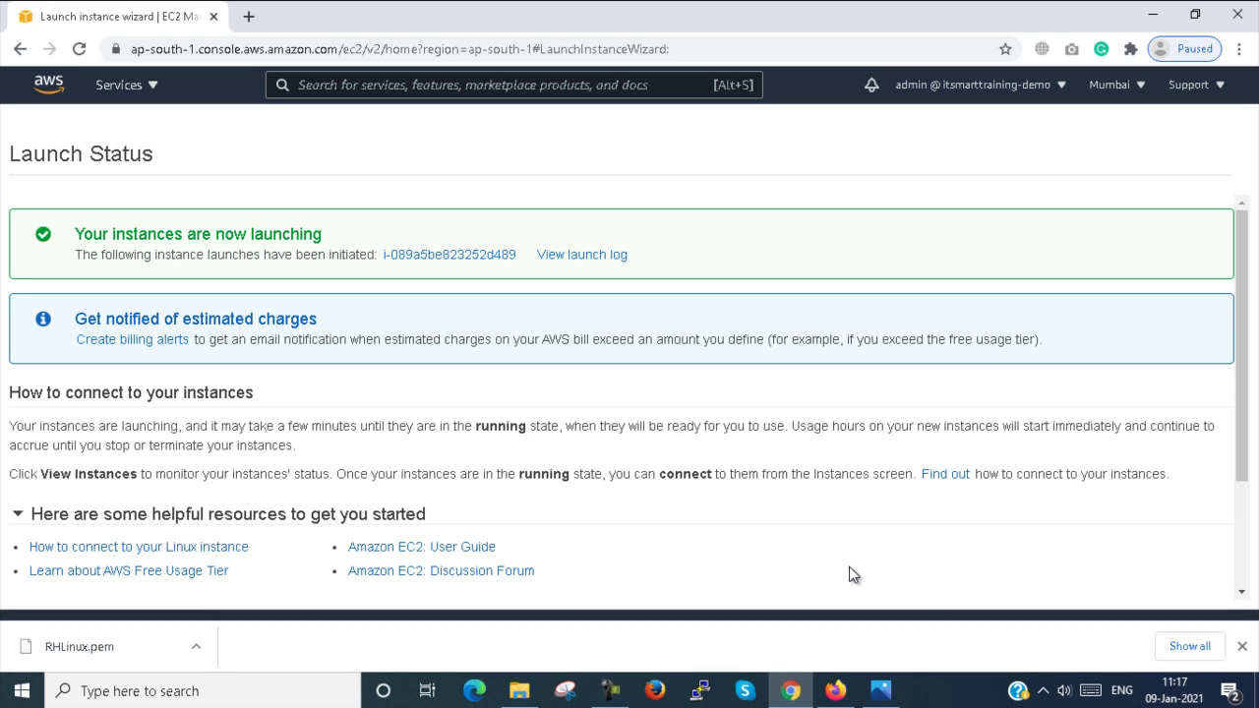
scroll(843, 494, "down", 2)
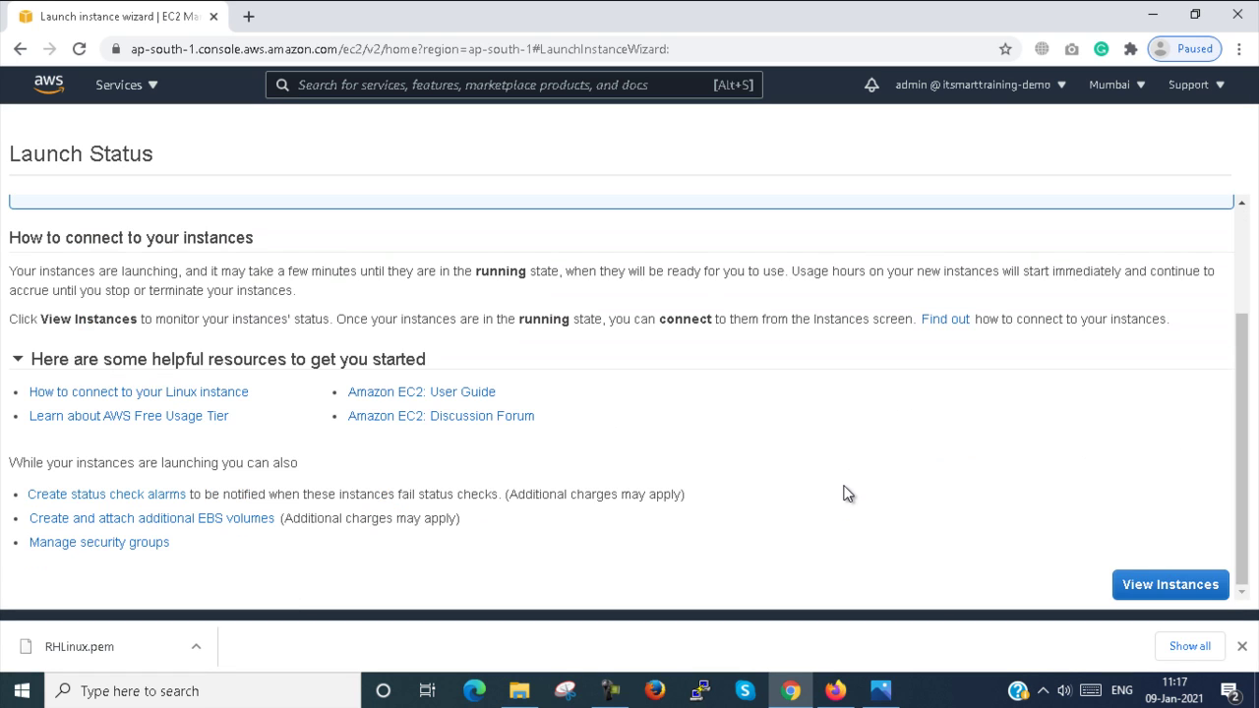
left_click(1164, 587)
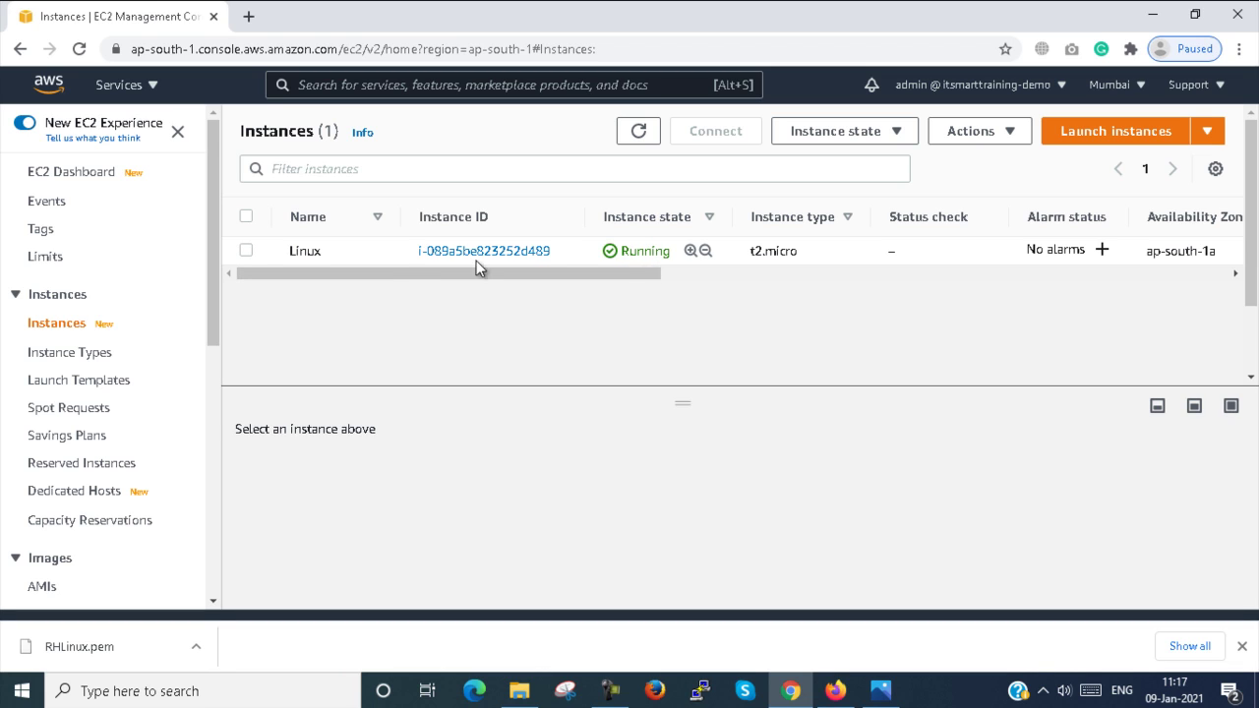
Step: Select the Linux instance, enlarge its details pane, and examine its public and private IPv4 addresses
left_click(246, 251)
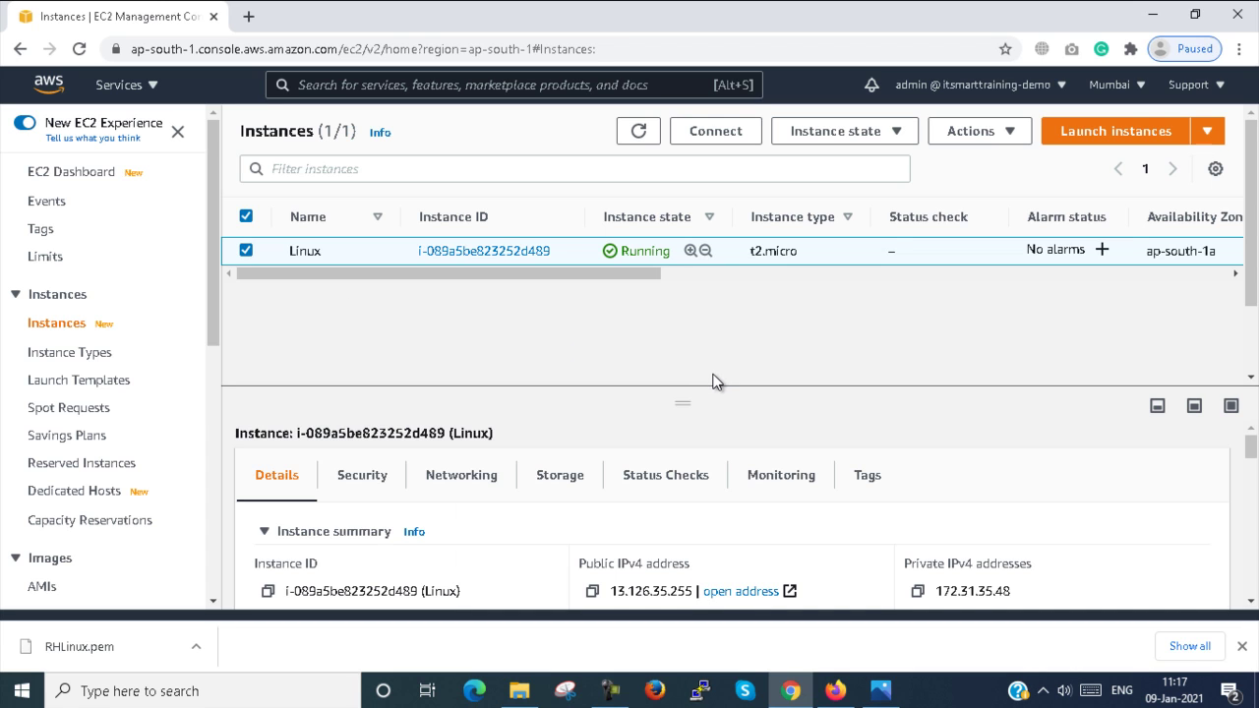
scroll(713, 381, "down", 1)
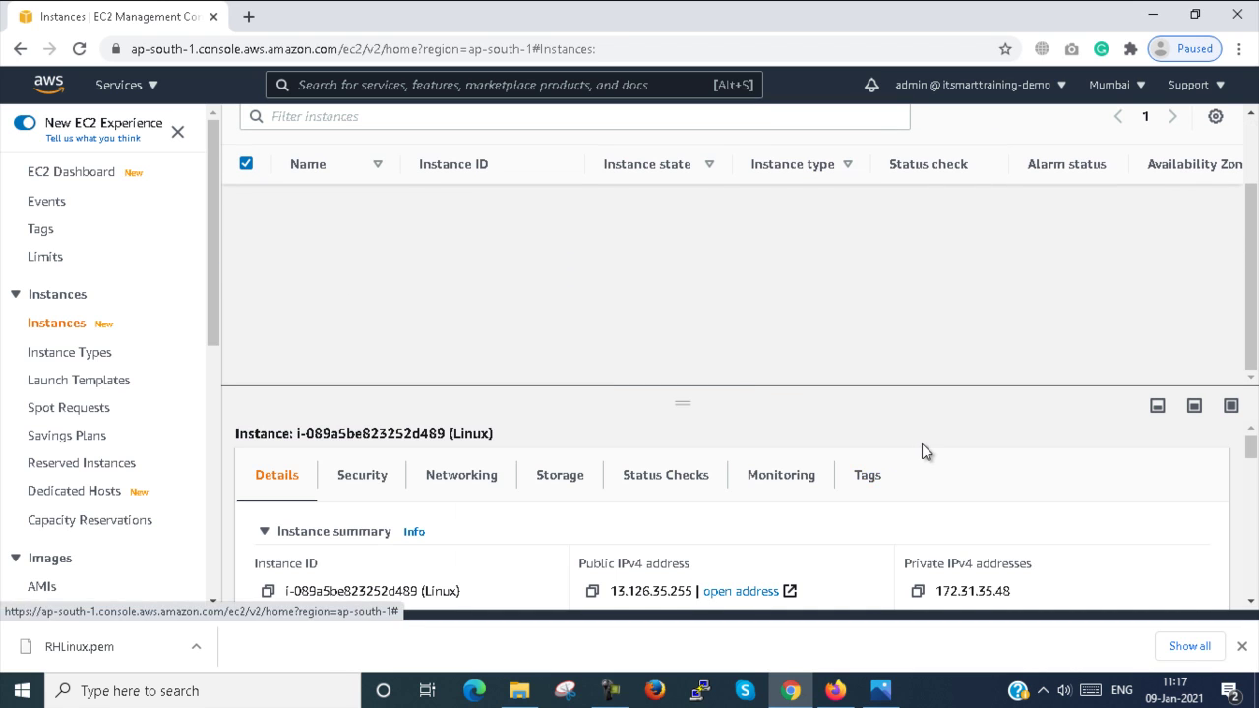
scroll(922, 445, "down", 1)
scroll(921, 444, "up", 2)
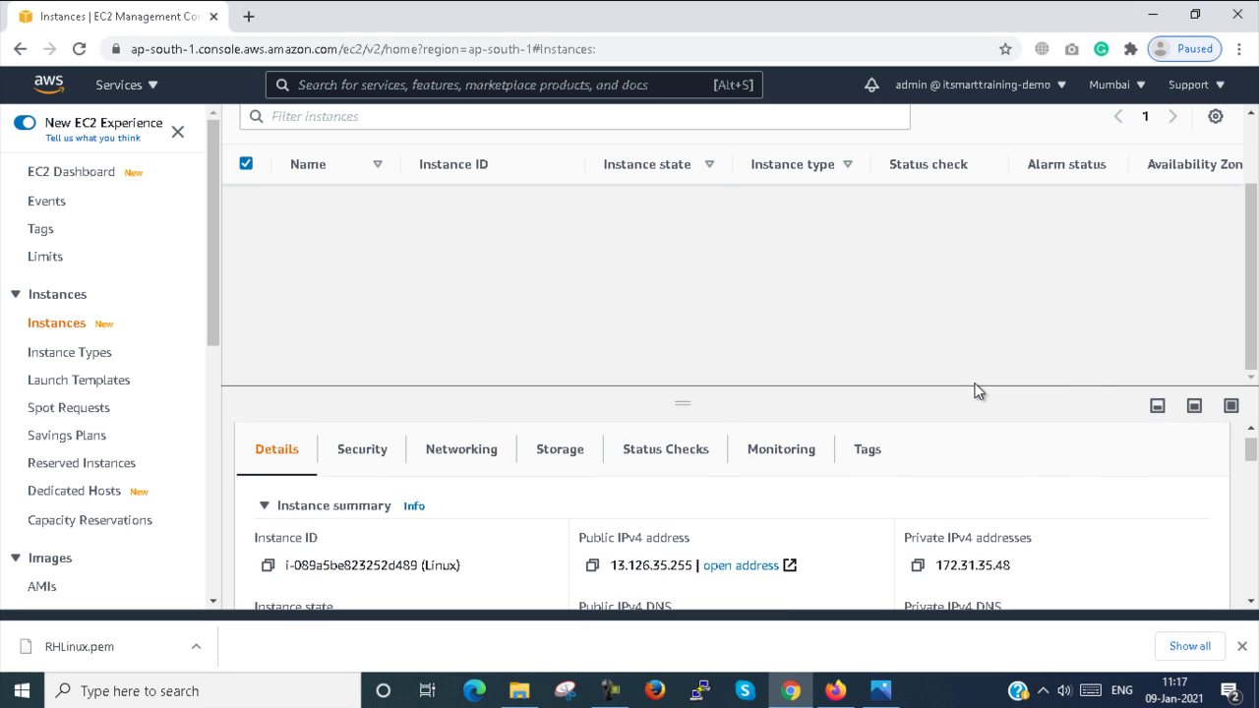
left_click_drag(969, 388, 953, 265)
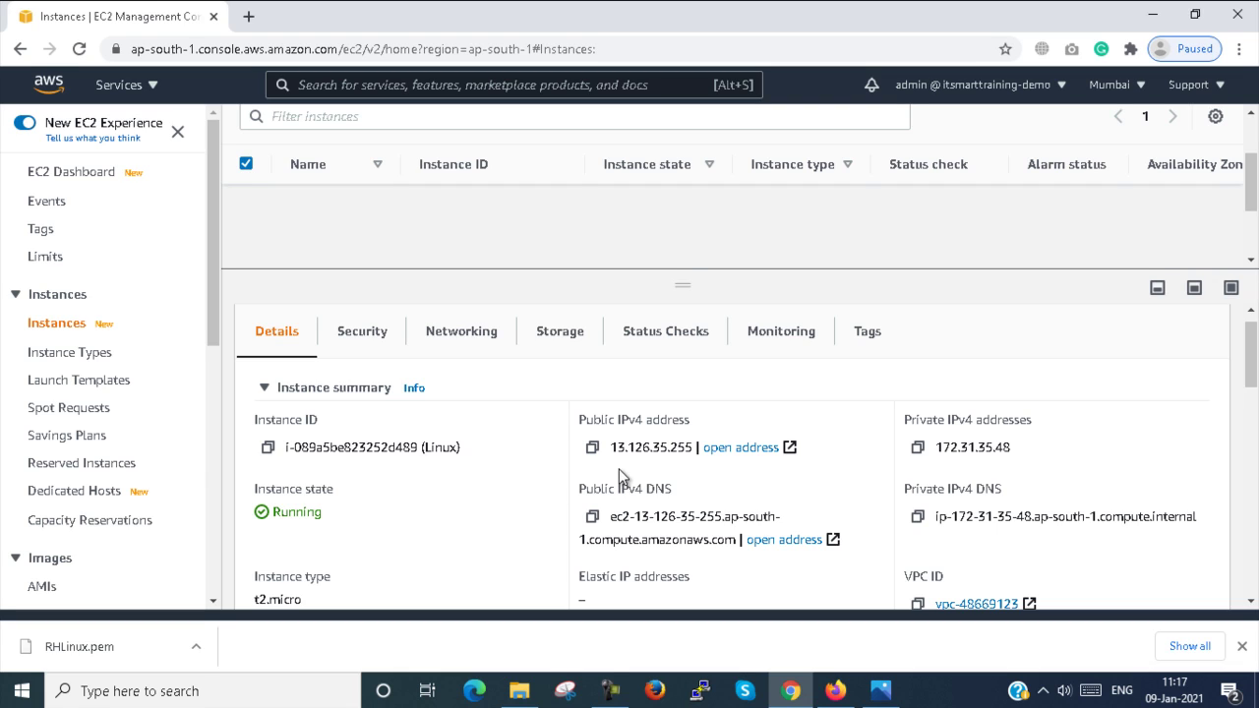
left_click_drag(611, 448, 687, 447)
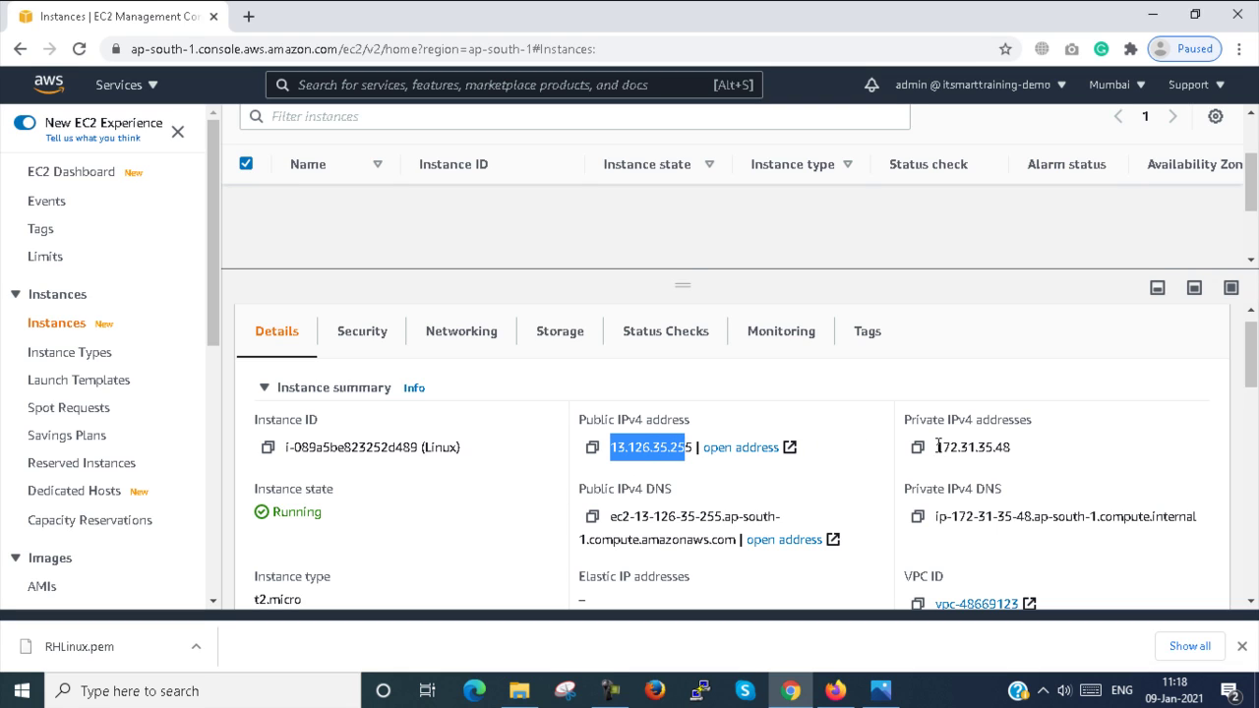
left_click_drag(936, 448, 1033, 447)
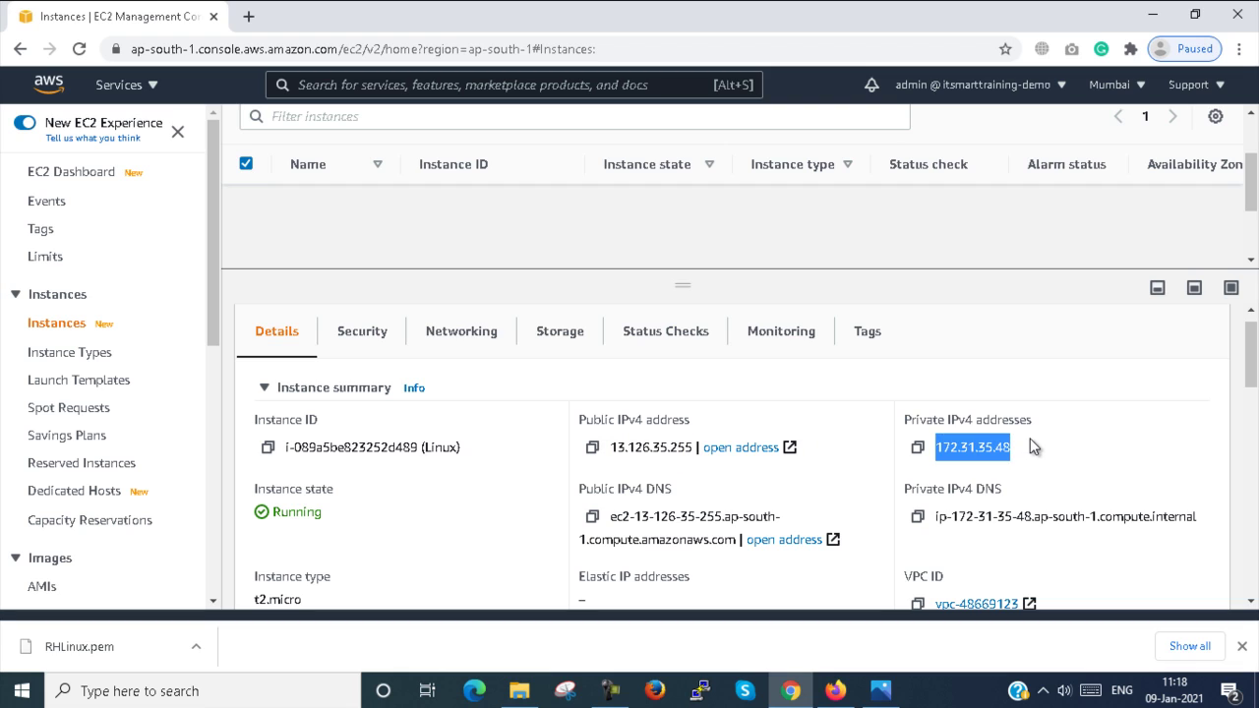
Step: Review the instance's security and networking details, including its private IPv4 DNS name, and return to its summary
left_click(360, 334)
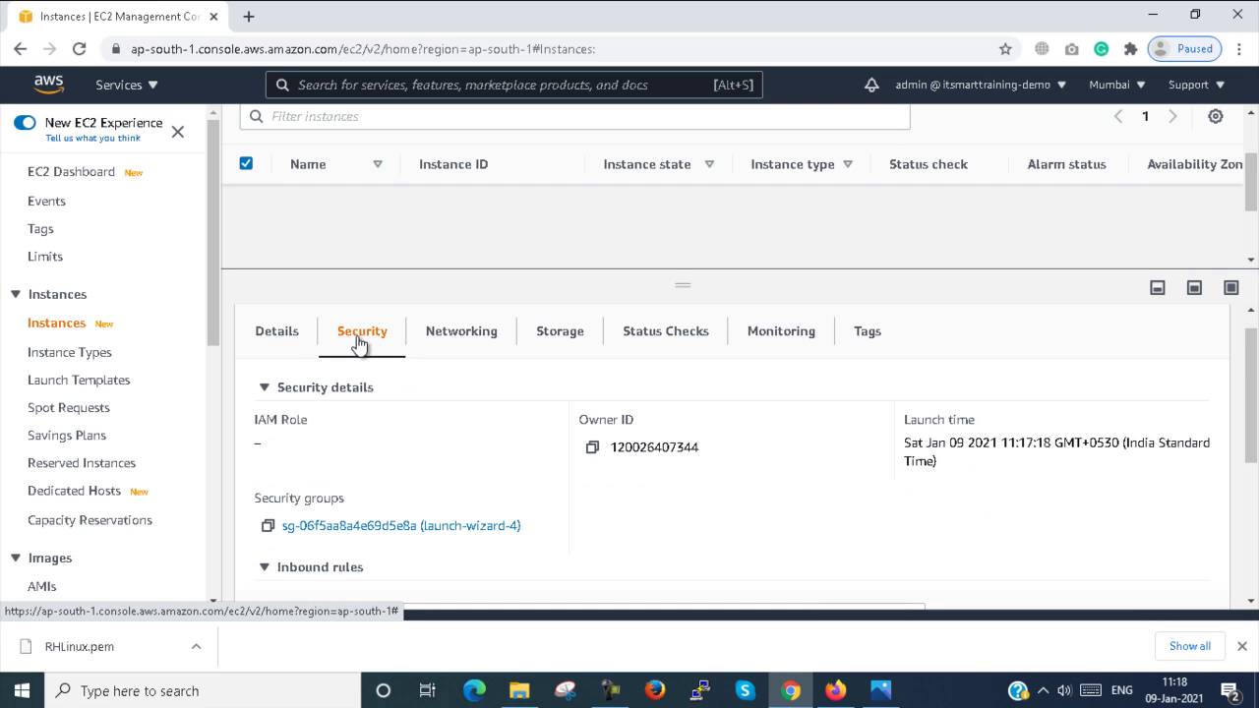
left_click(468, 335)
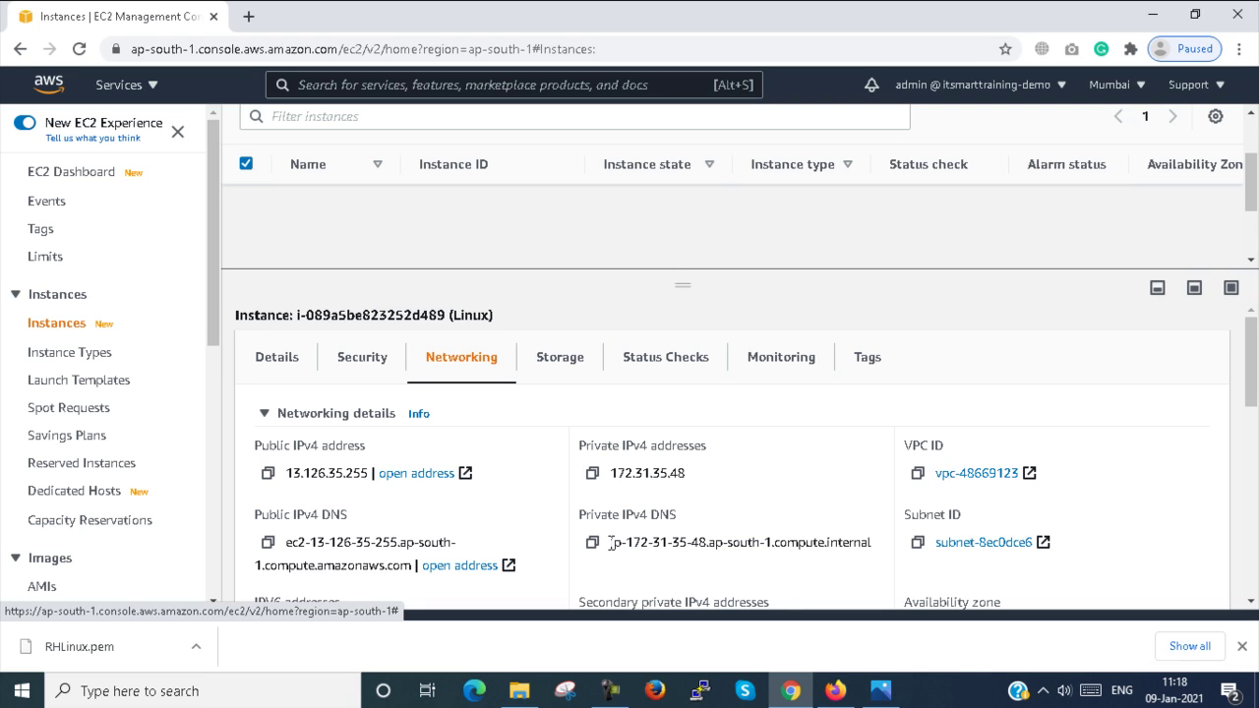
left_click_drag(609, 542, 882, 546)
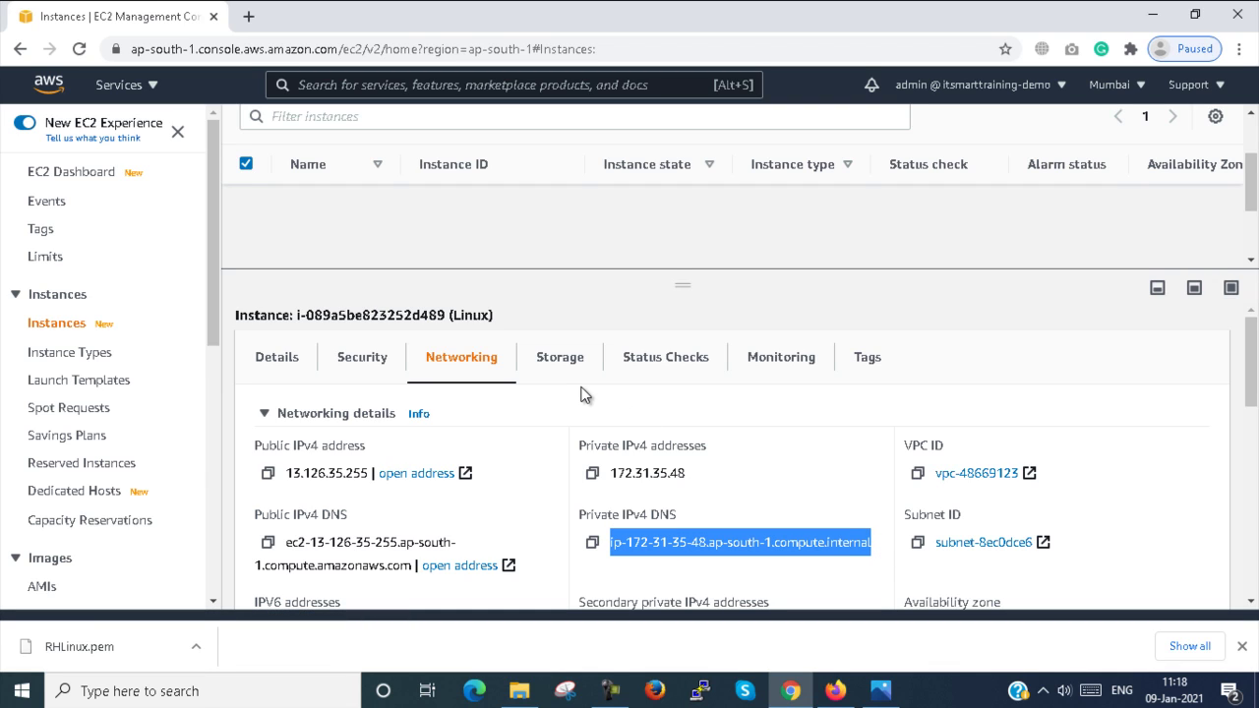
left_click(282, 364)
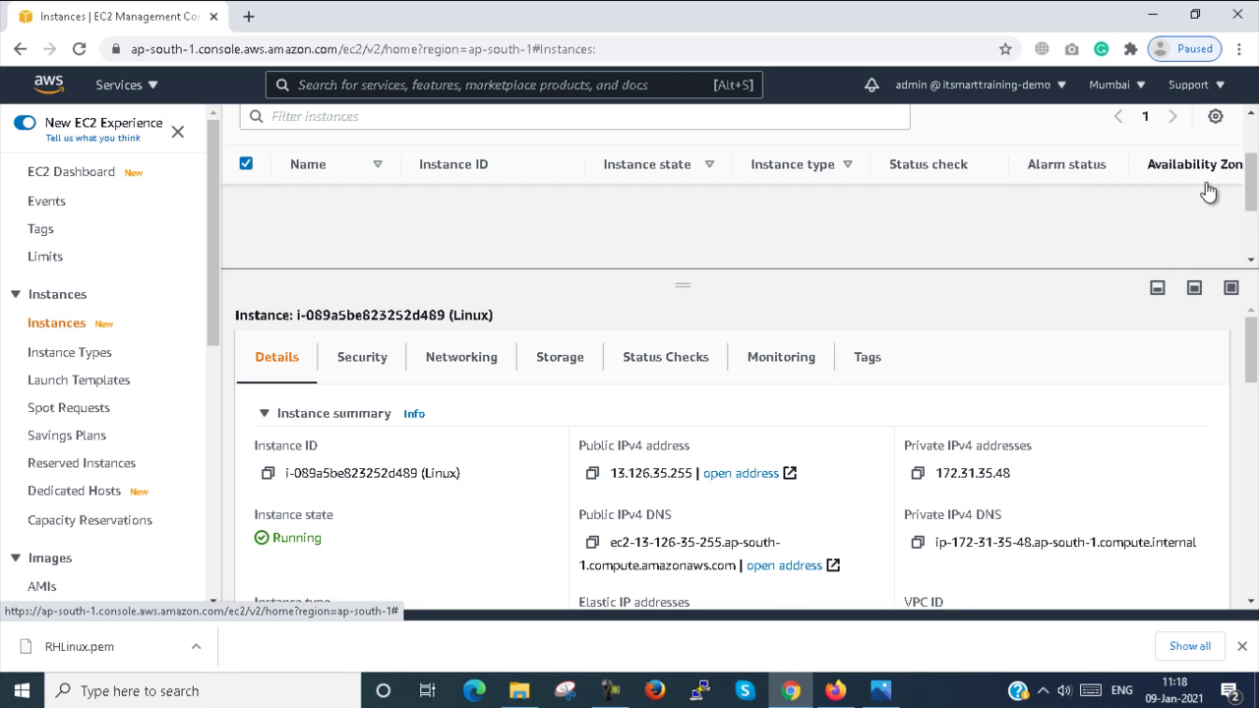
left_click_drag(1253, 182, 1253, 145)
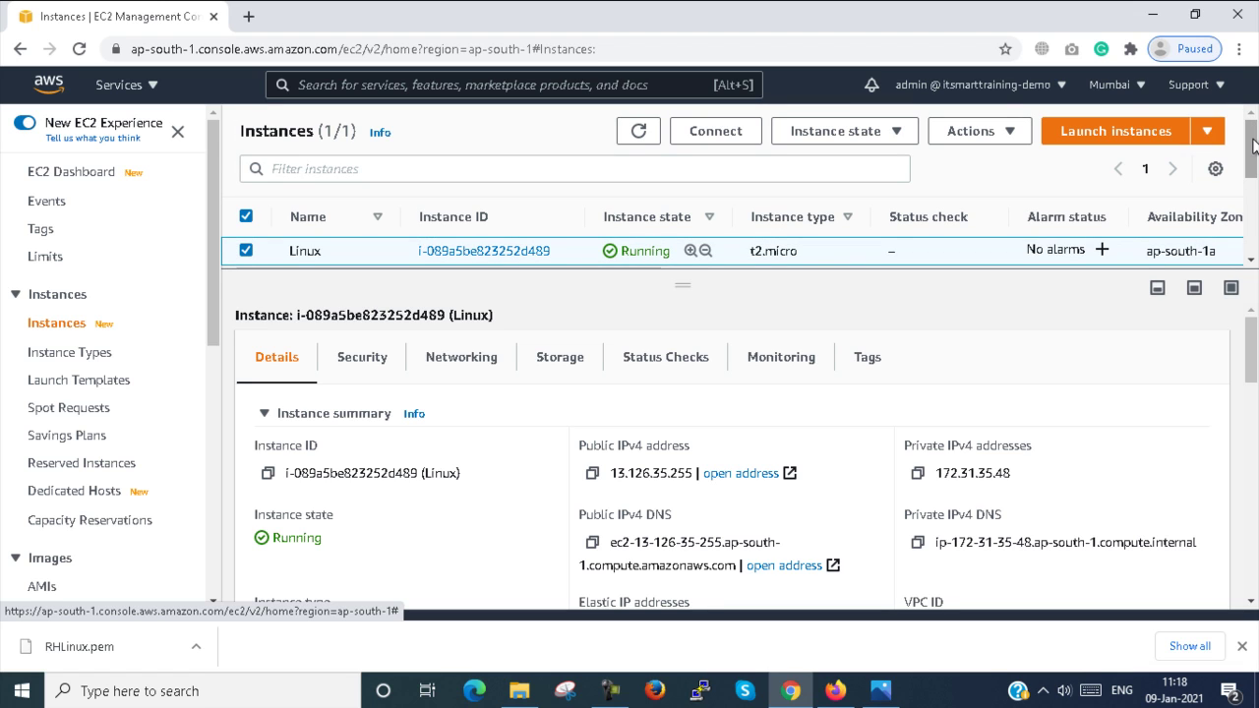
Step: Open Google in a new browser tab and search for putty
left_click(248, 16)
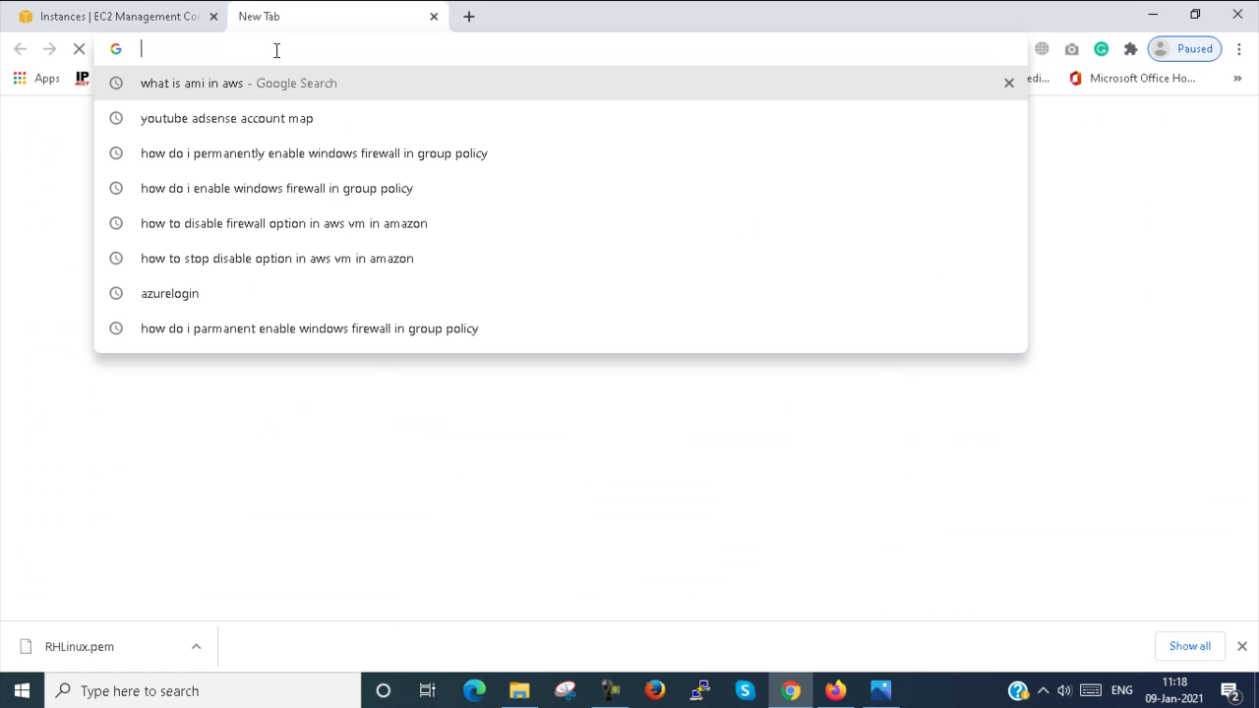
type("goo")
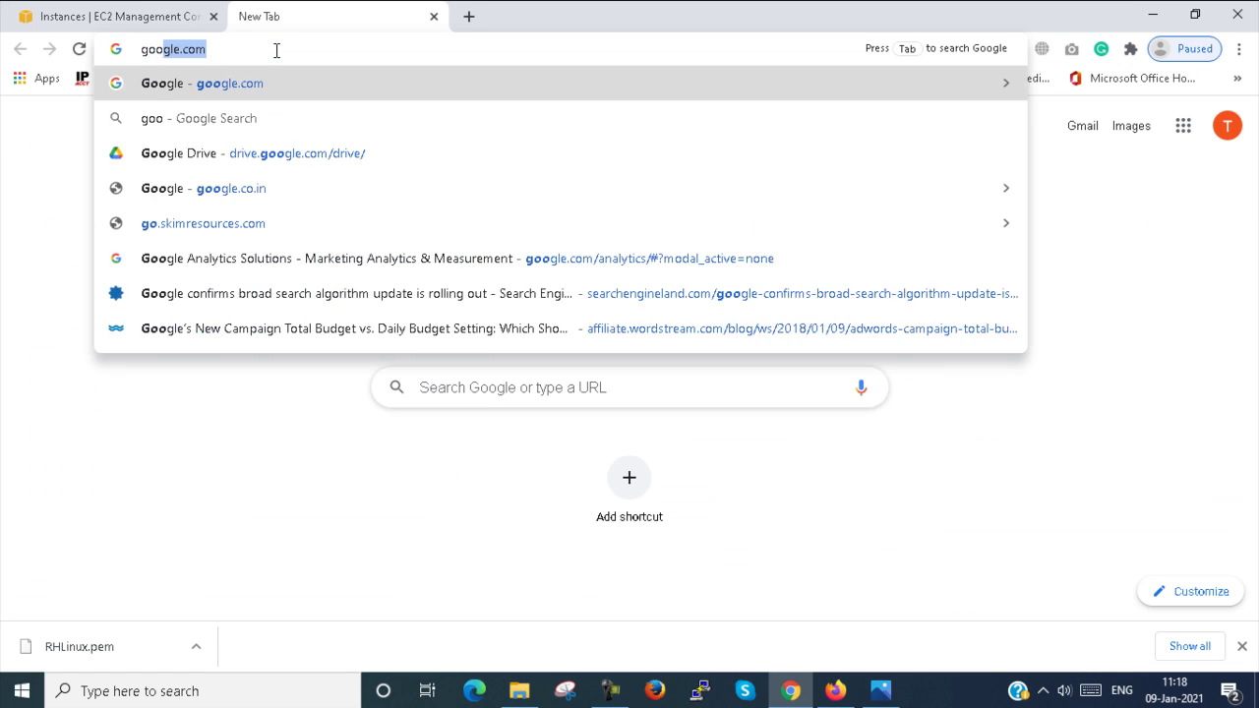
type("gle")
key("Return")
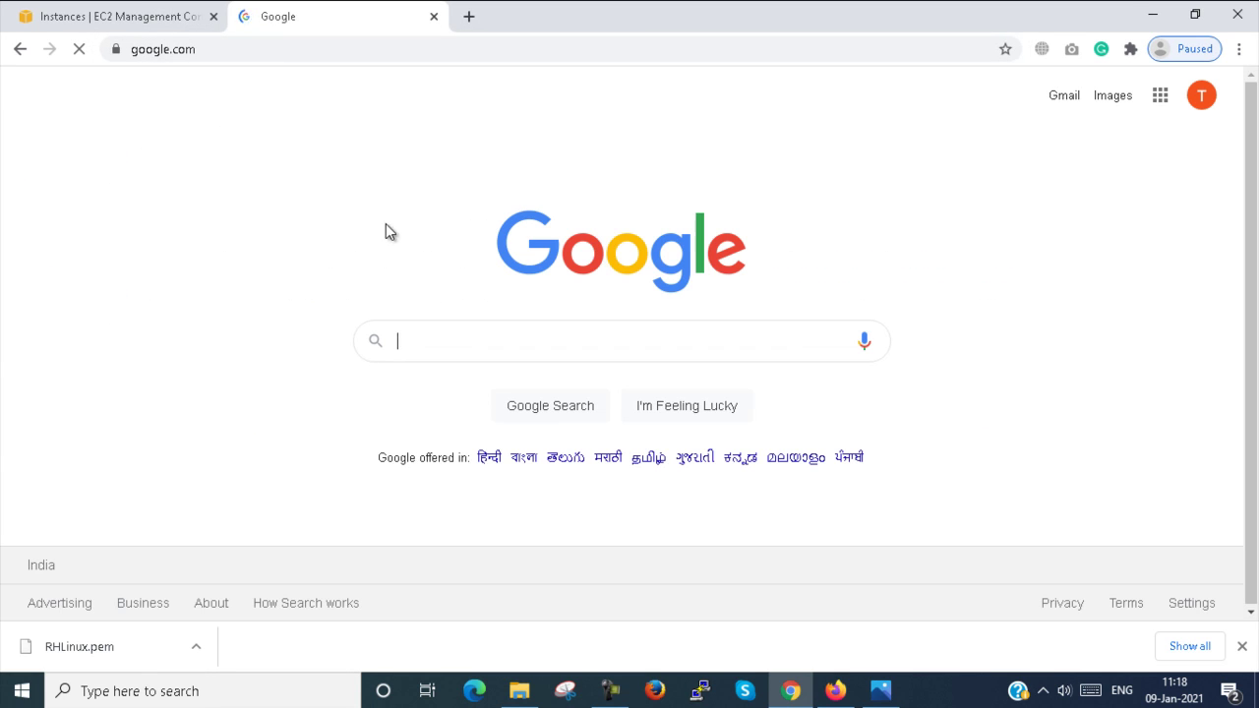
type("putt")
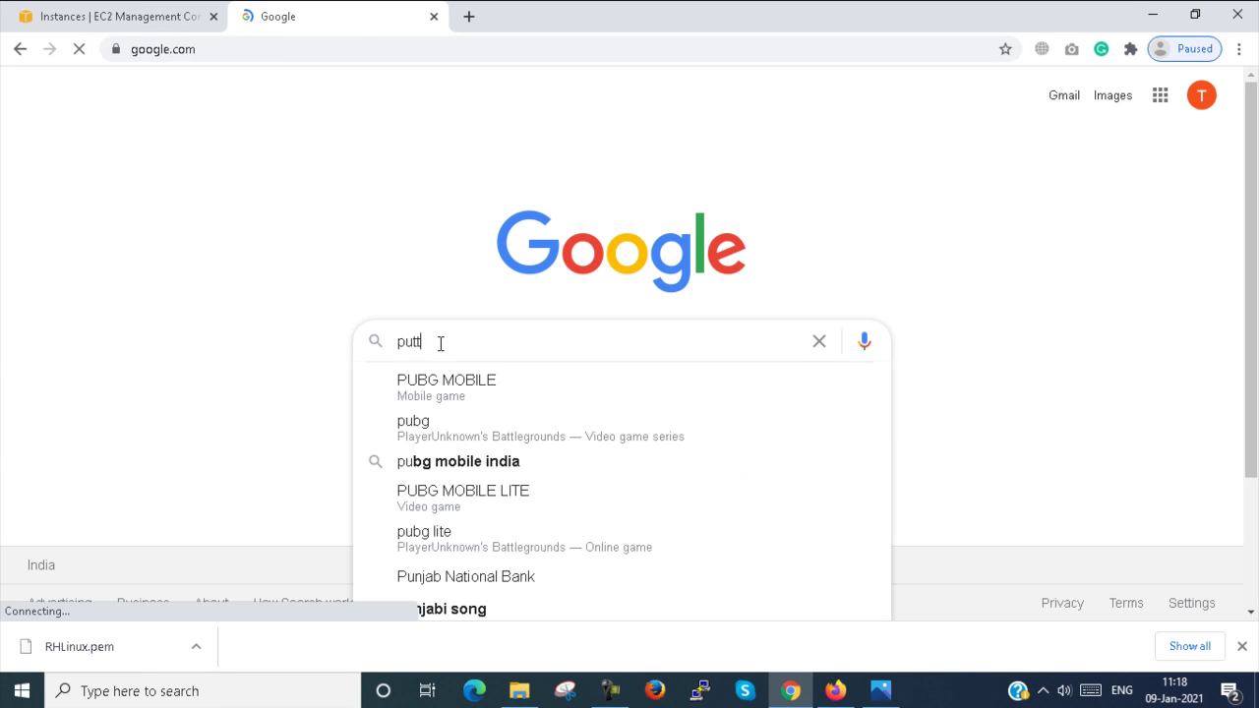
type("y")
key("Return")
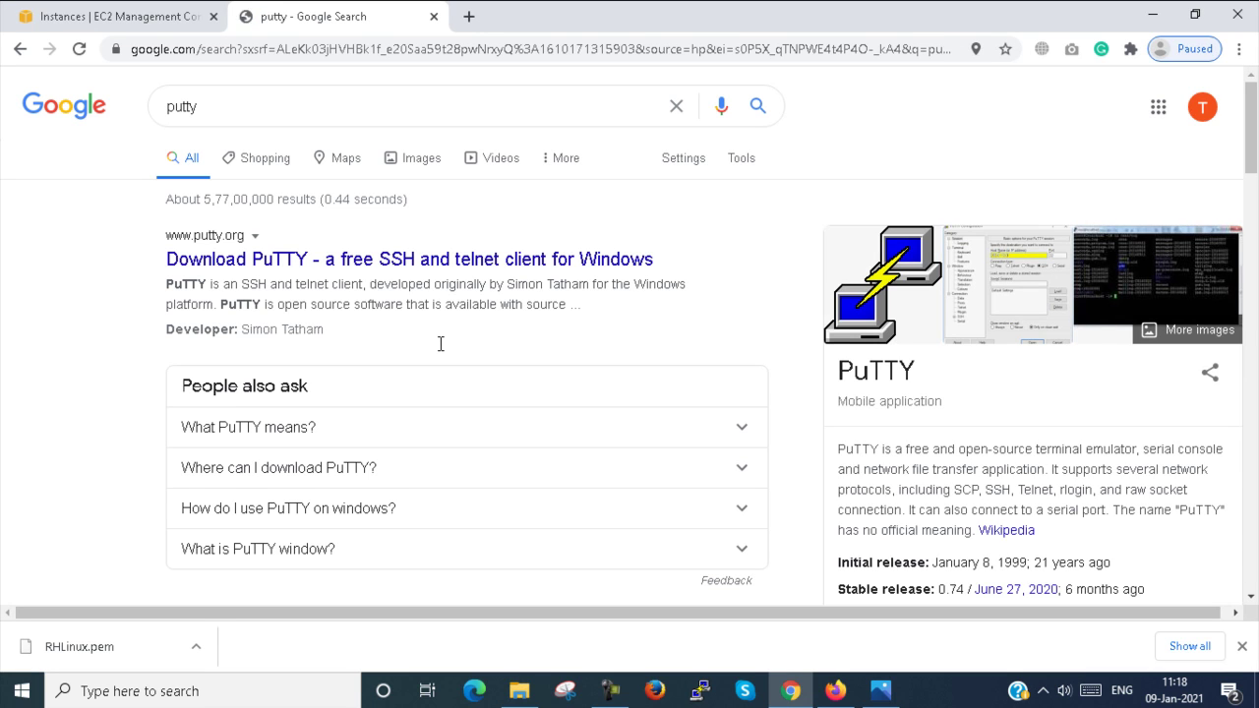
Step: Open the putty.org result in its own tab, go to the PuTTY release downloads, and download putty-64bit-0.74-installer.msi
middle_click(445, 262)
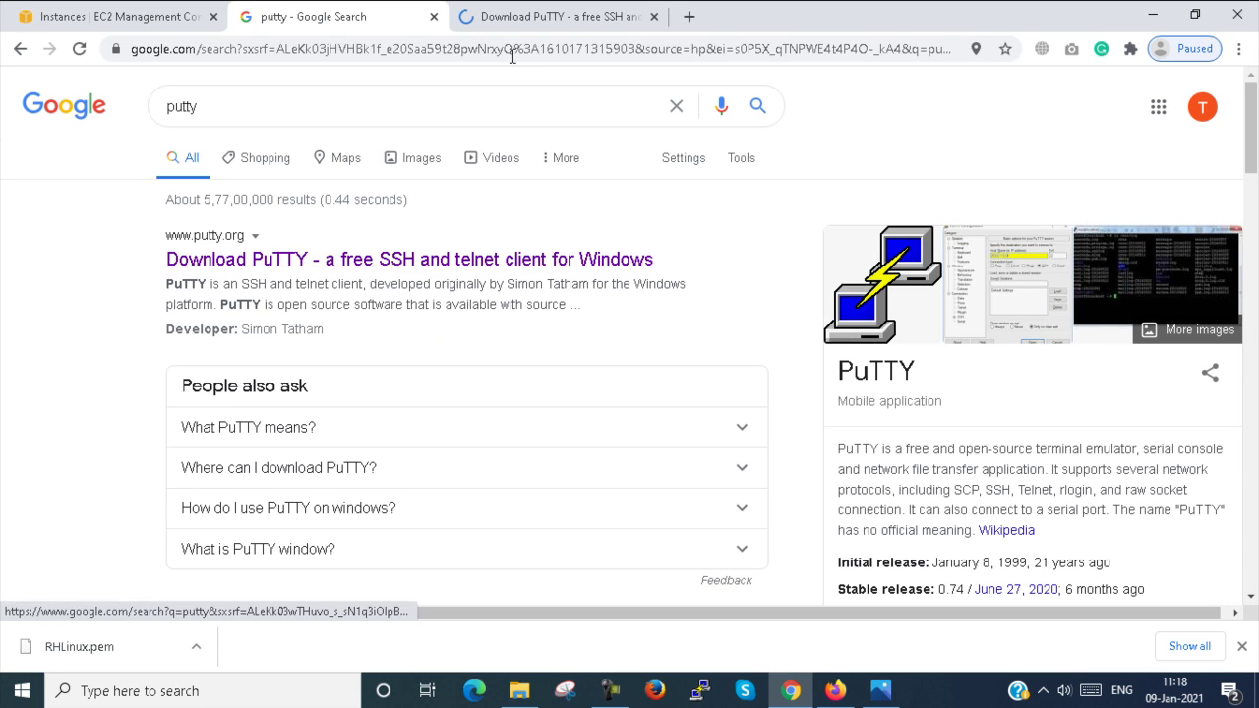
left_click(518, 23)
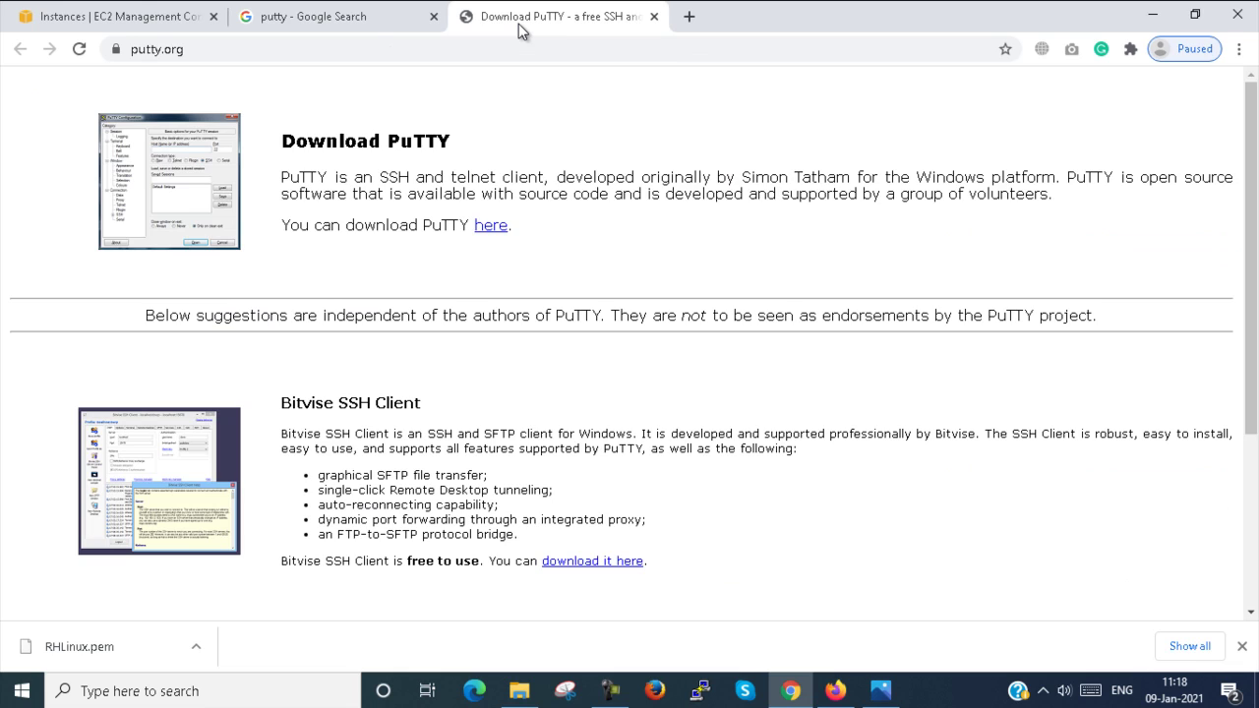
left_click(492, 226)
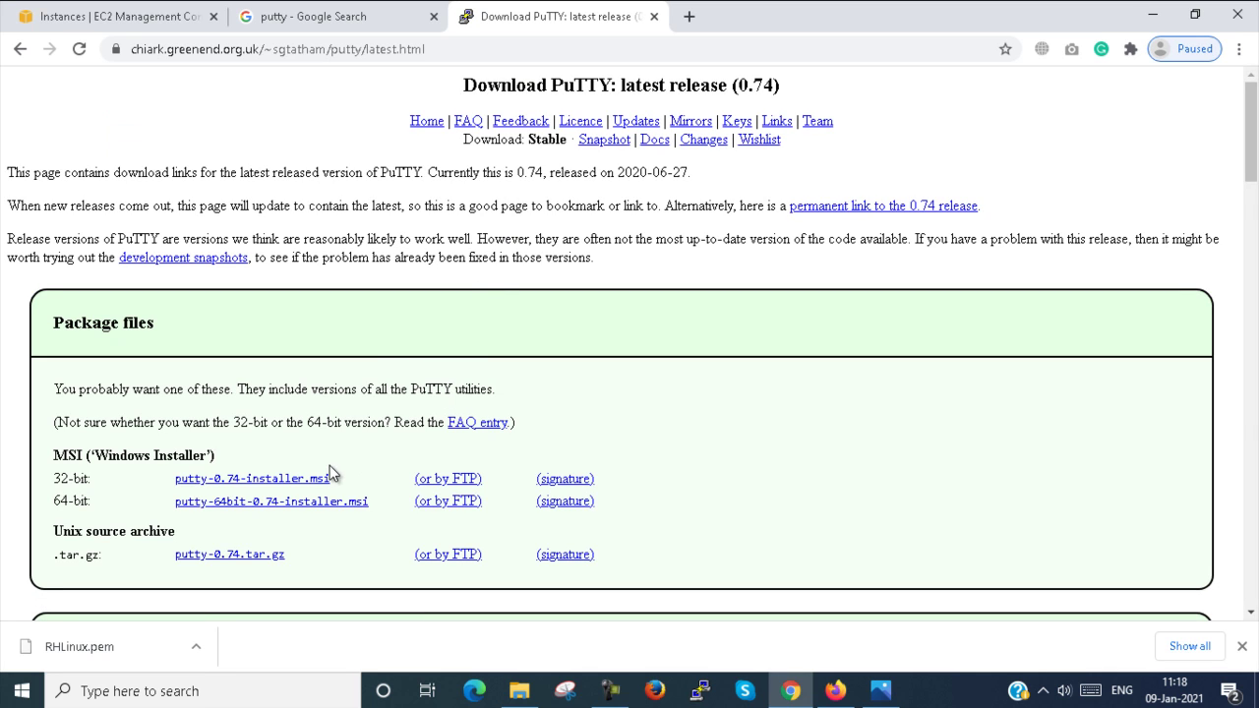
left_click(268, 502)
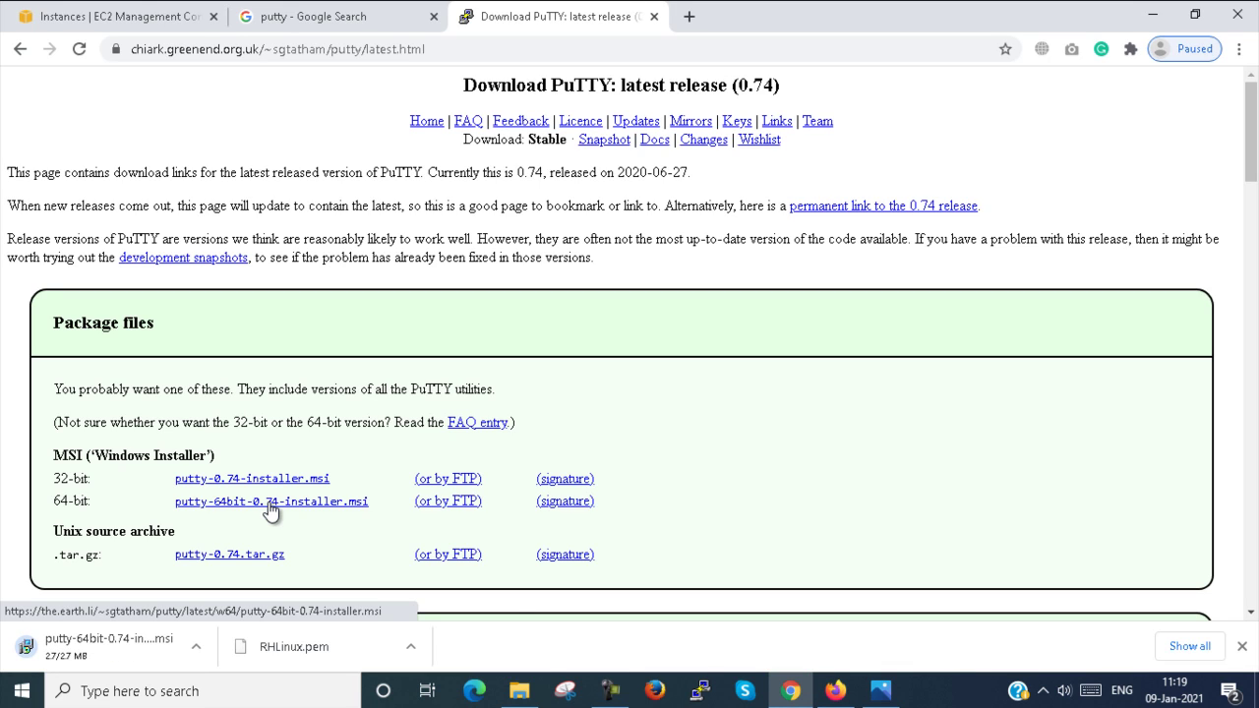
left_click(194, 646)
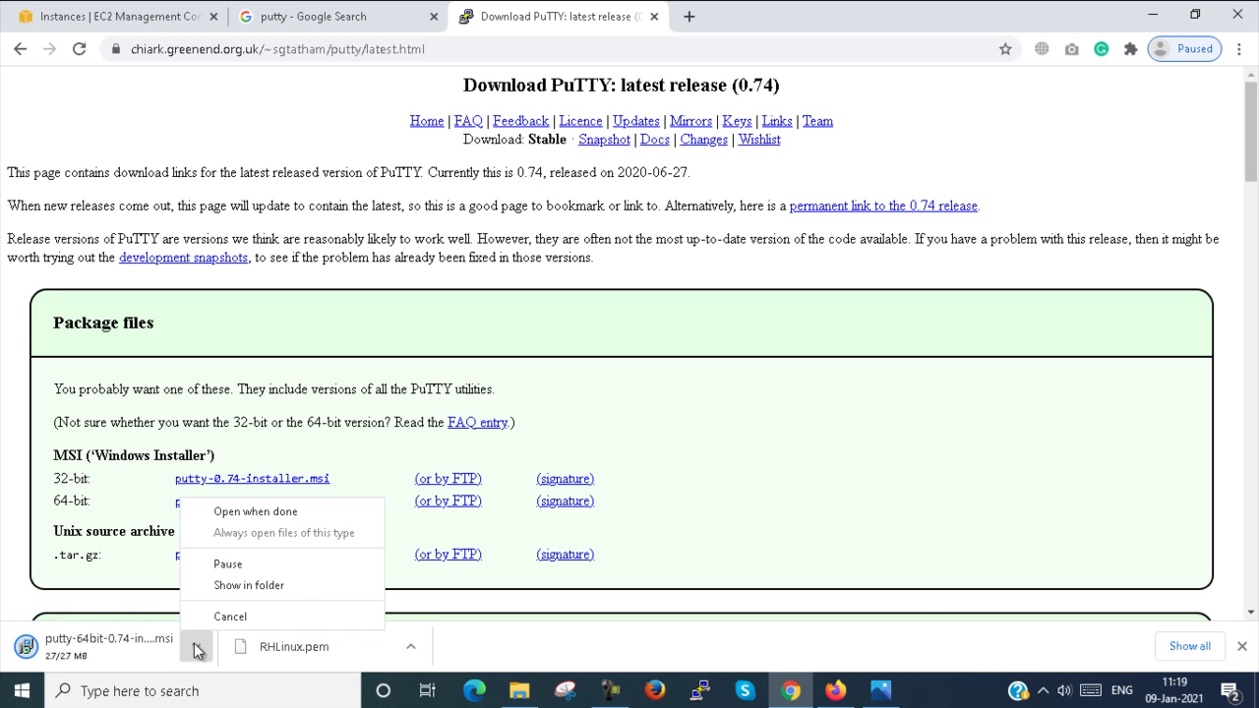
left_click(482, 644)
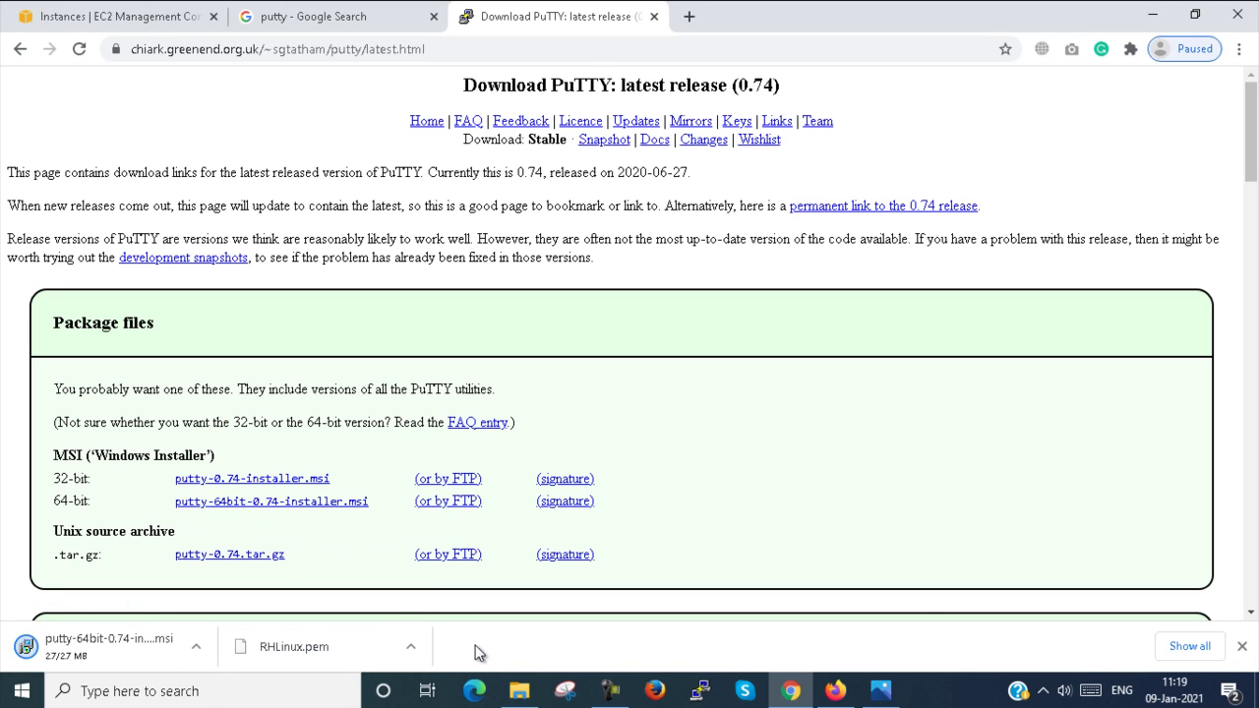
left_click(200, 651)
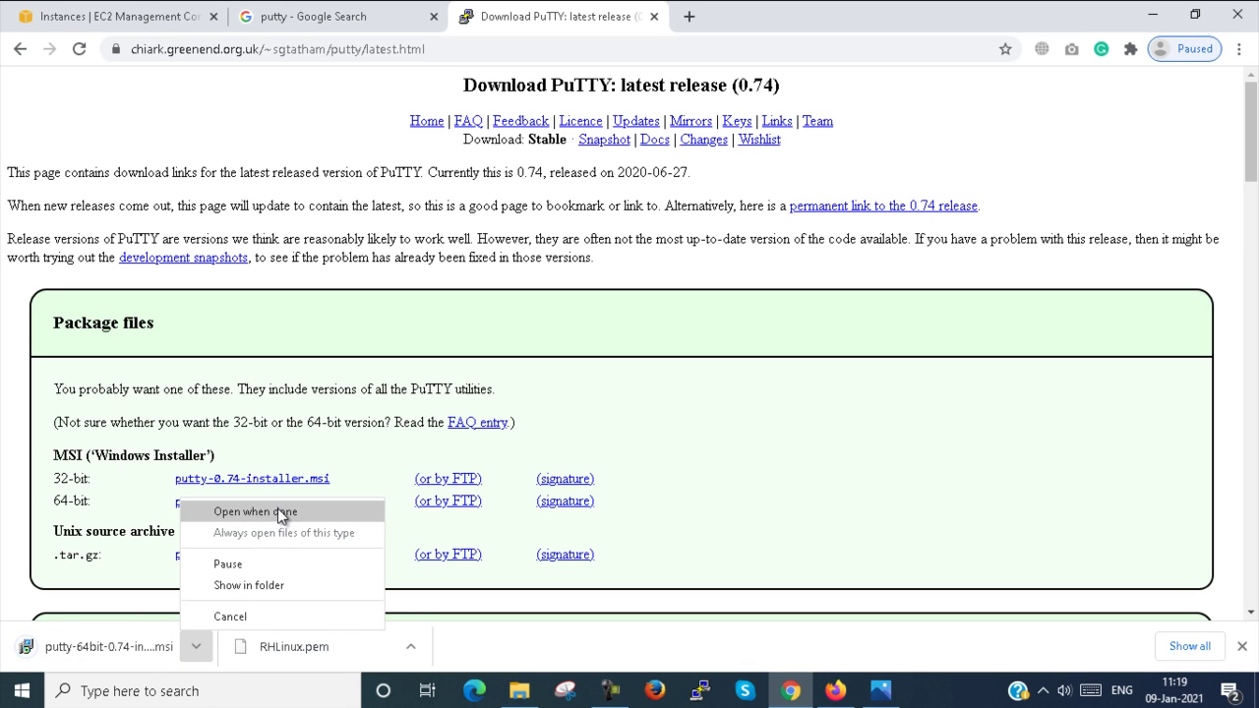
left_click(470, 653)
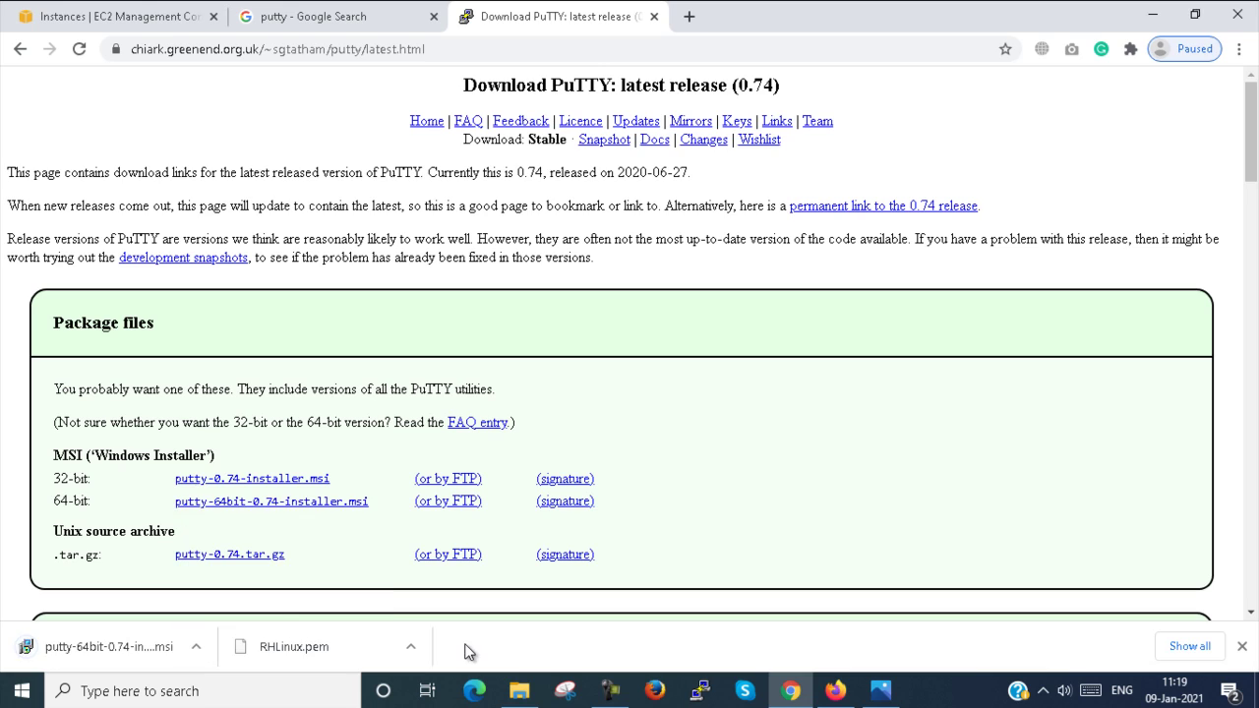
Step: Run the downloaded PuTTY installer and continue to the product features, keeping the destination folder C:\Program Files\PuTTY\
left_click(196, 647)
left_click(225, 532)
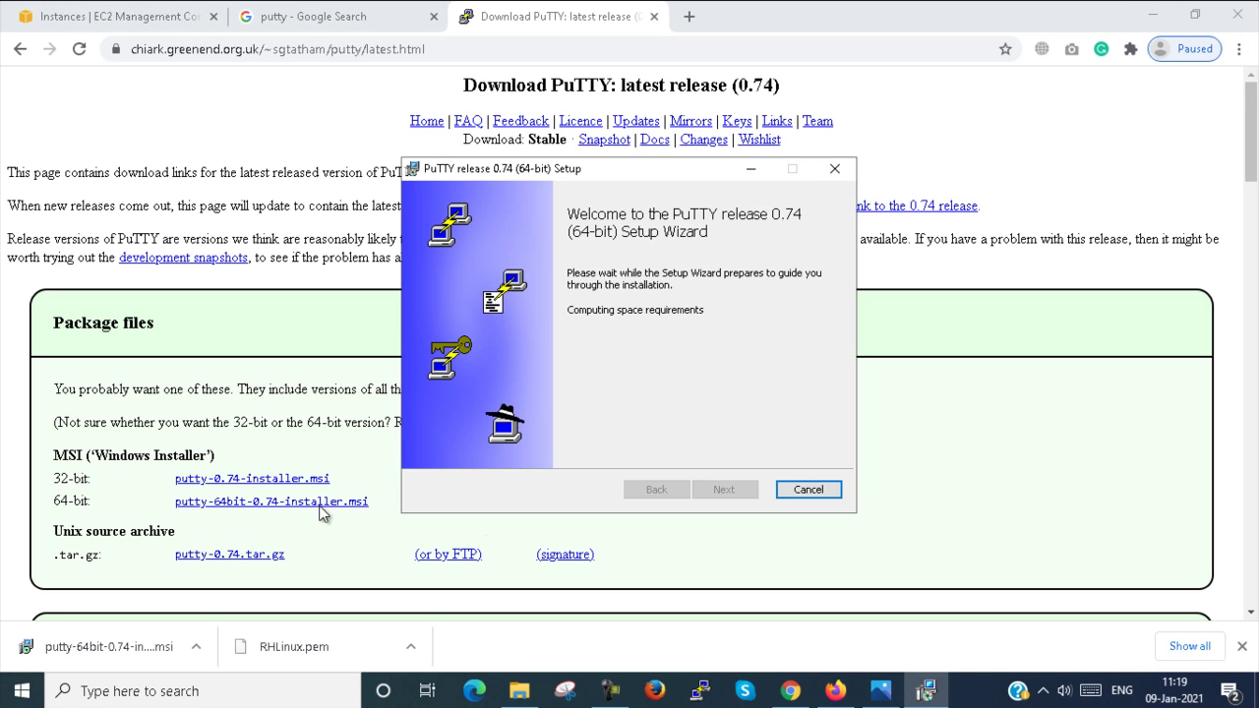
left_click(725, 489)
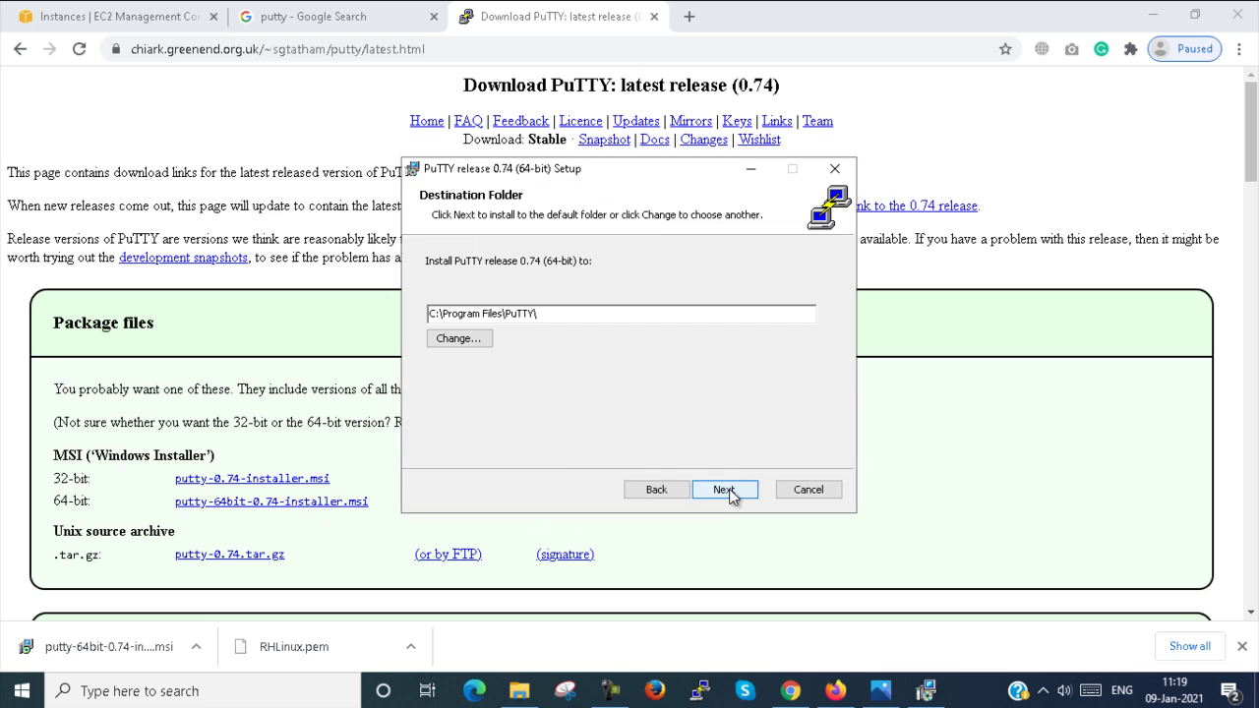
left_click(725, 488)
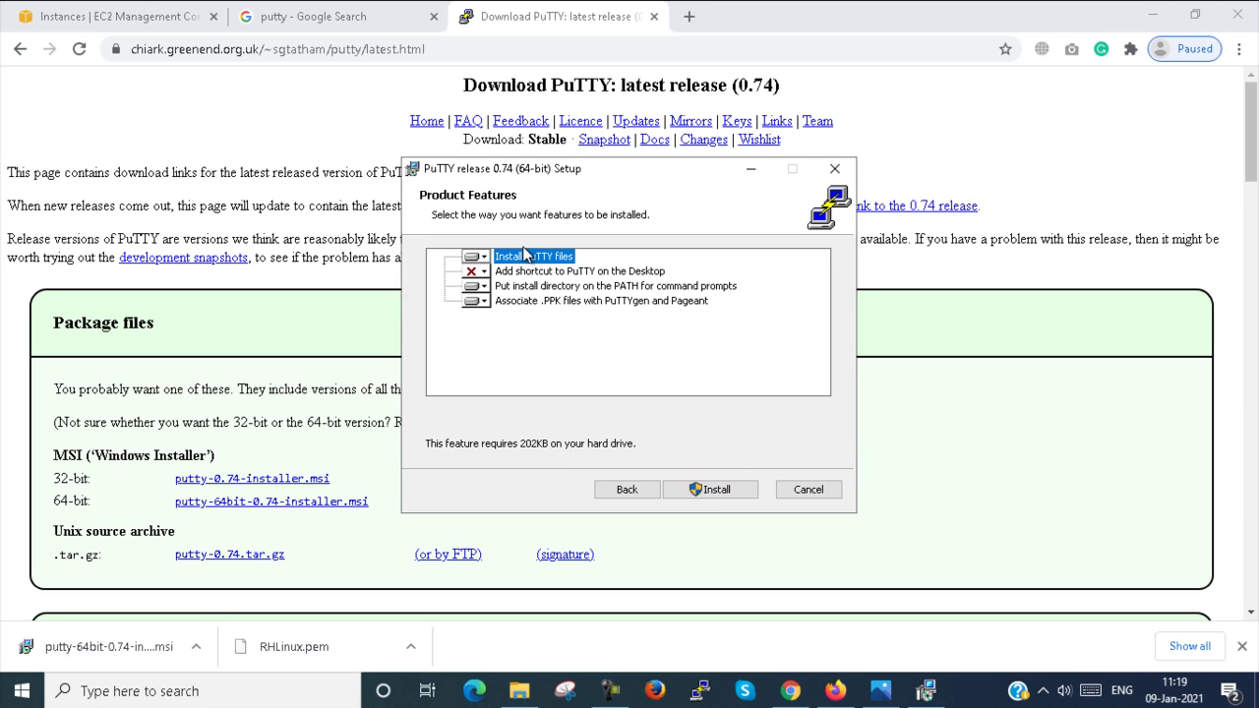
Step: Start installing PuTTY release 0.74 (64-bit) with the default product features
left_click(717, 491)
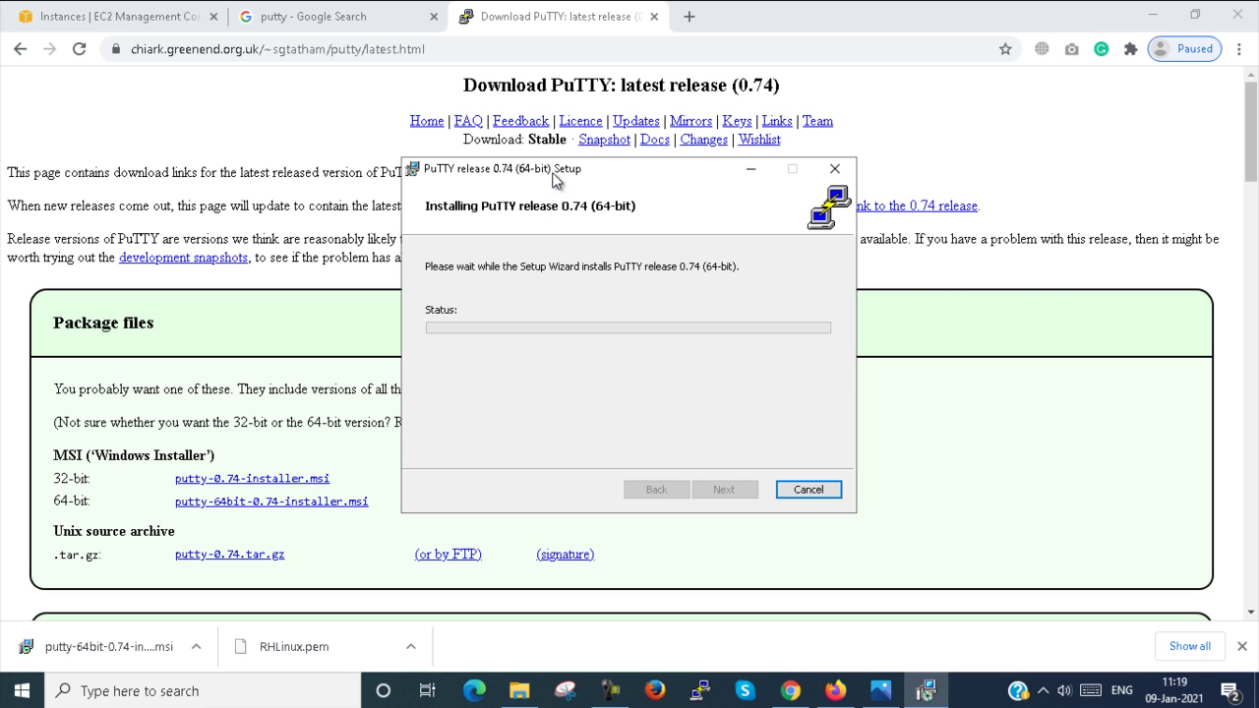
left_click_drag(553, 176, 607, 190)
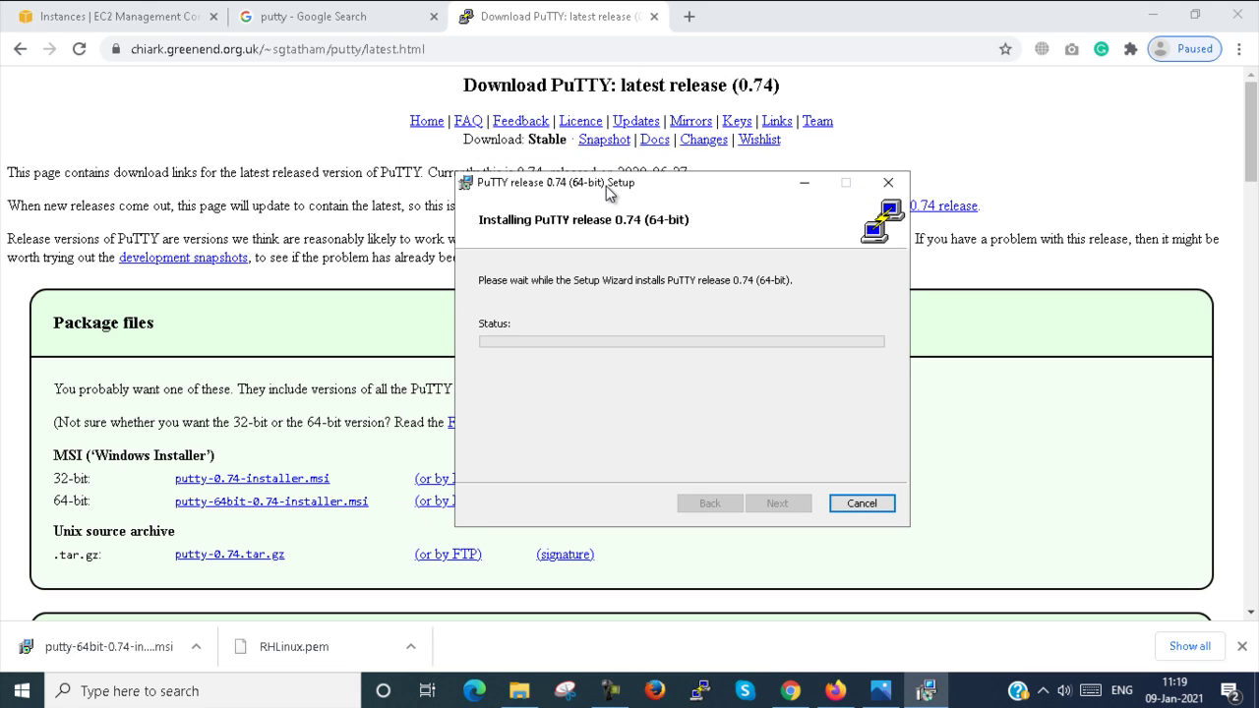
Step: Return to the EC2 Instances page and examine the Linux instance's columns, from status check through public IPv4 address, security group and key name to launch time
left_click(160, 8)
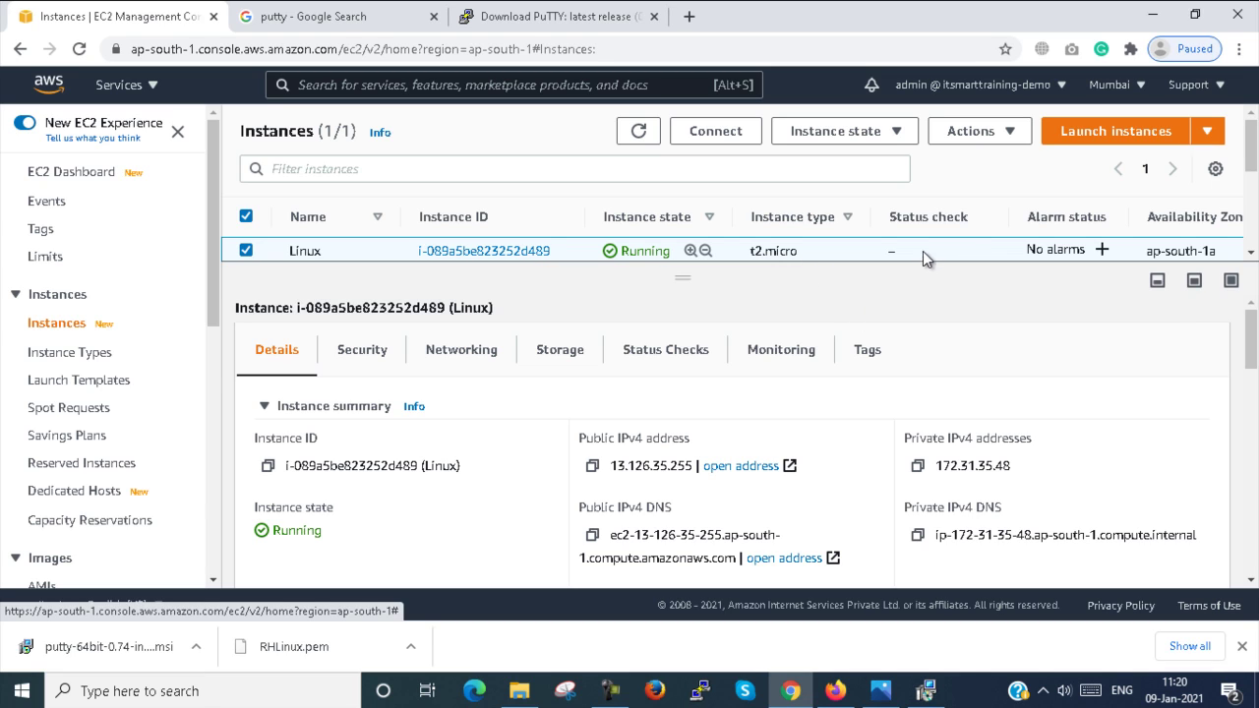
left_click_drag(935, 246, 942, 229)
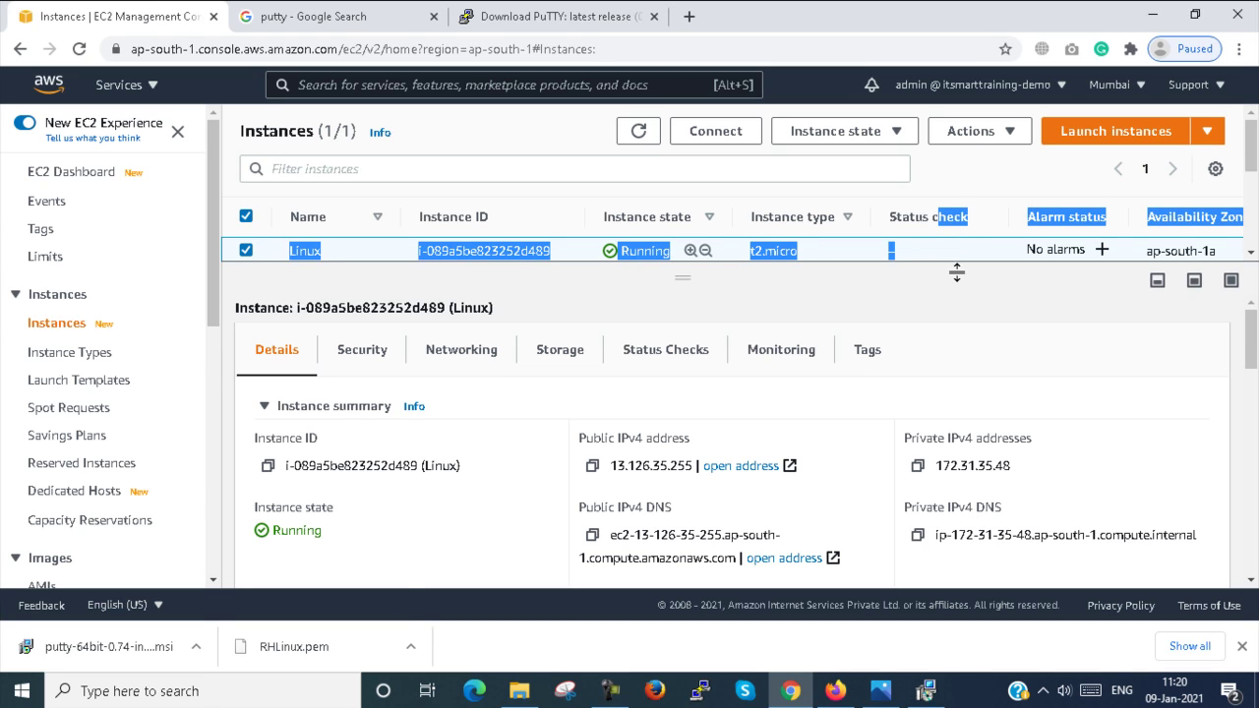
left_click_drag(956, 273, 956, 276)
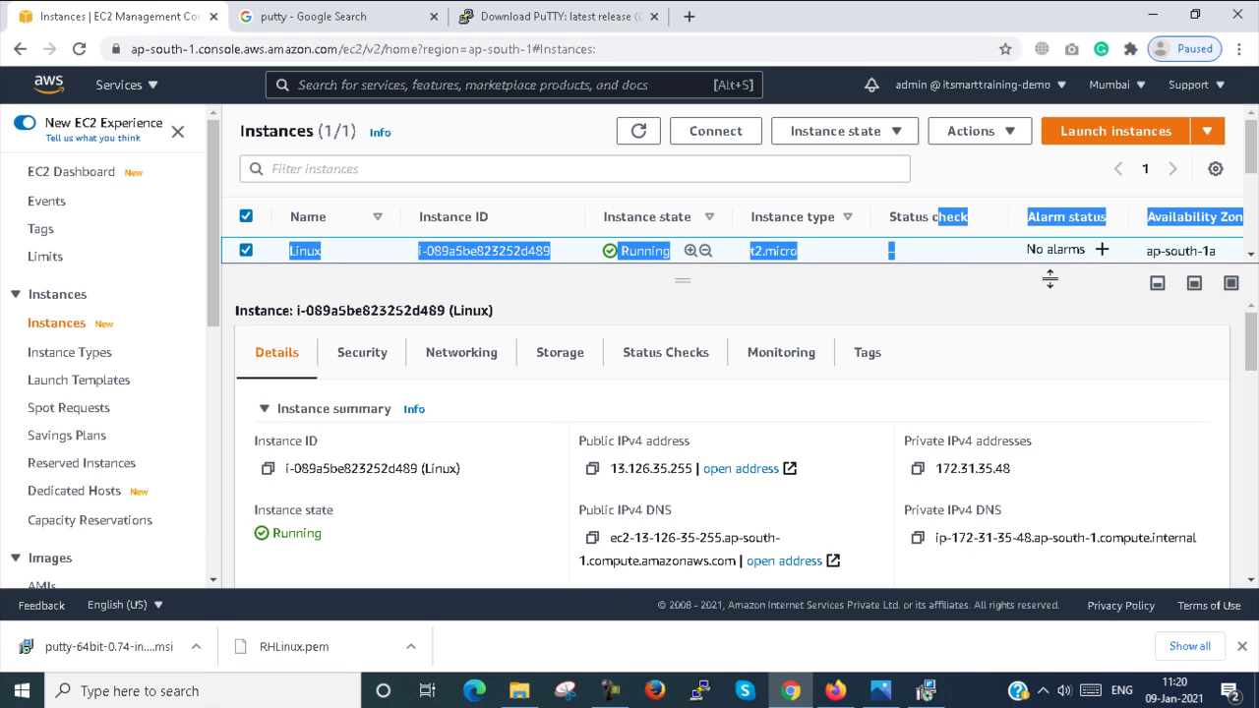
left_click(1023, 235)
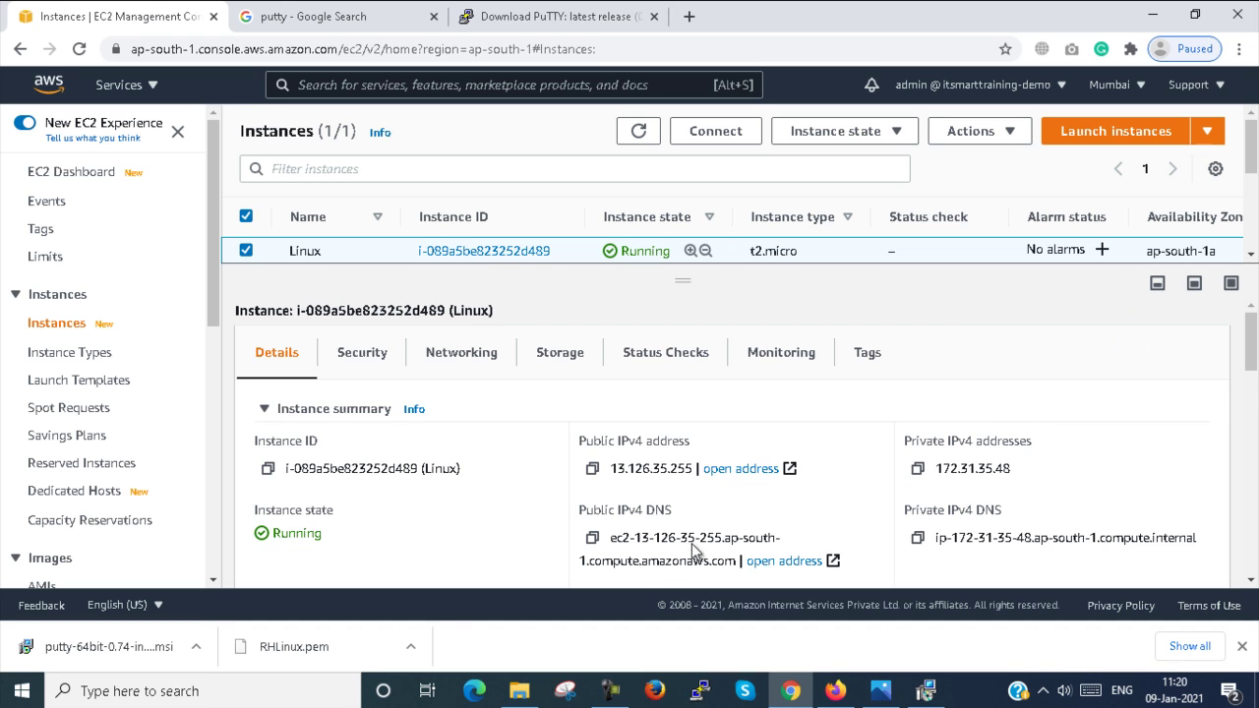
scroll(863, 388, "down", 2)
scroll(863, 382, "up", 2)
left_click(1202, 216)
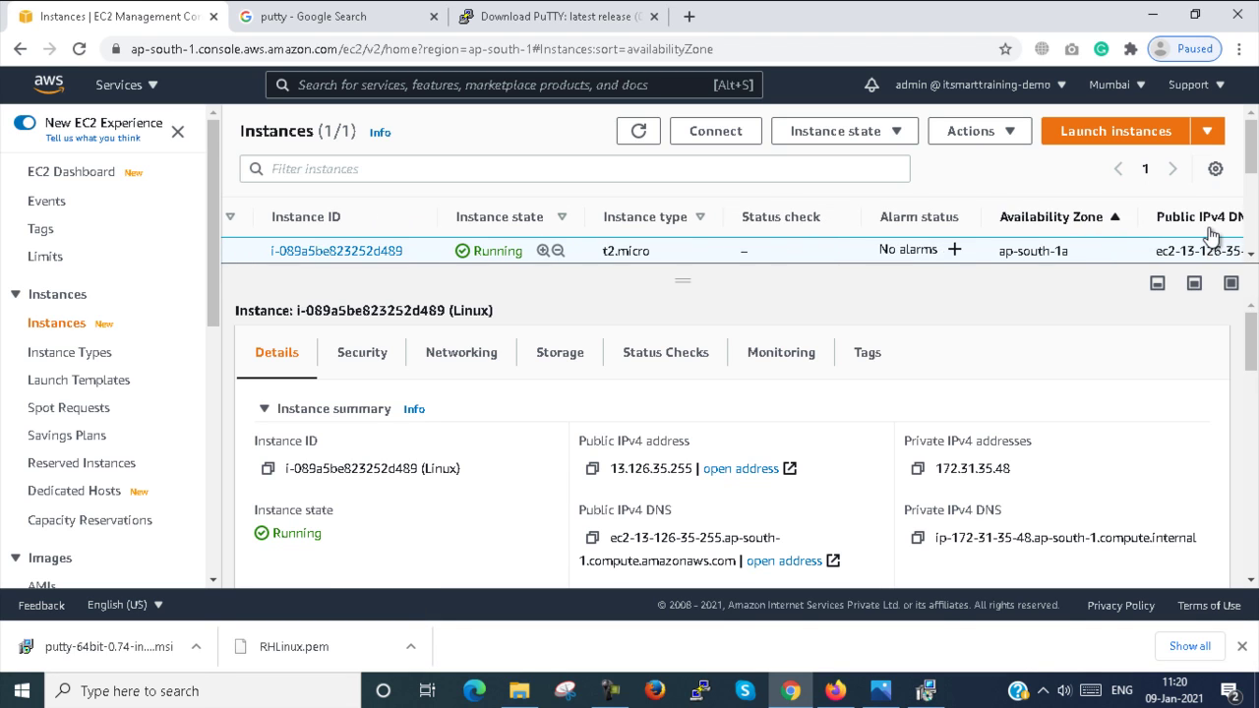
scroll(1209, 234, "right", 3)
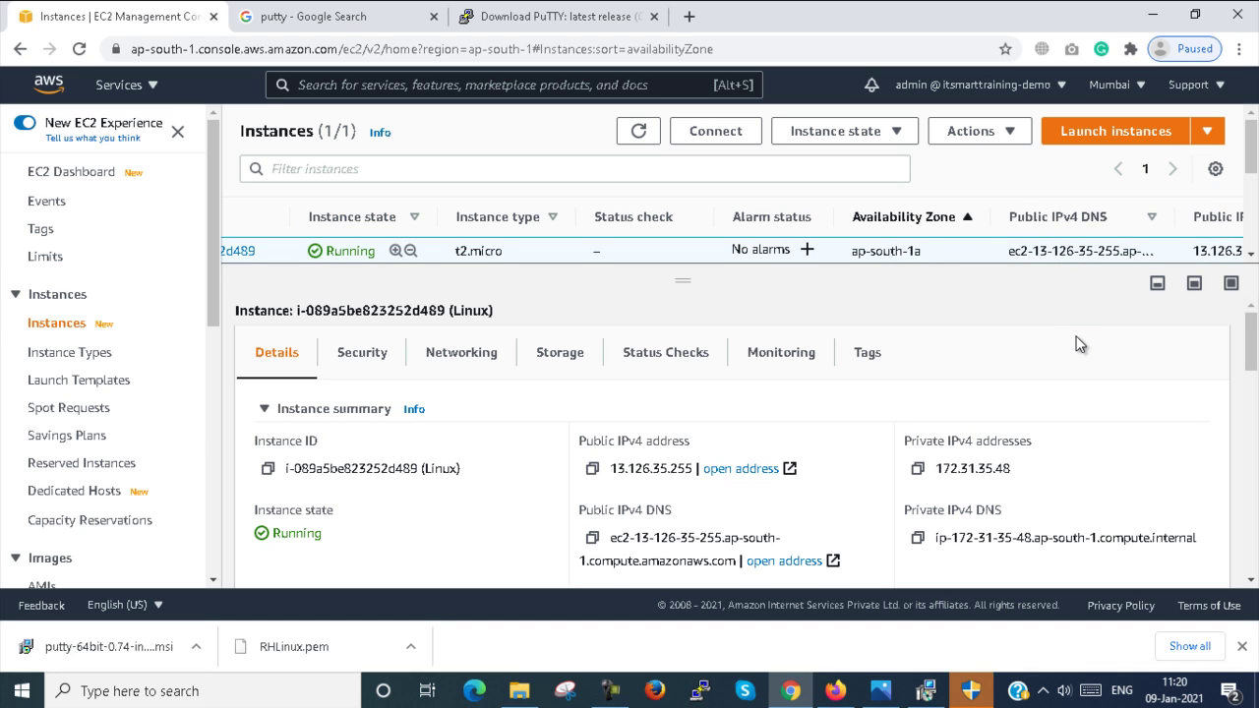
scroll(1080, 349, "right", 2)
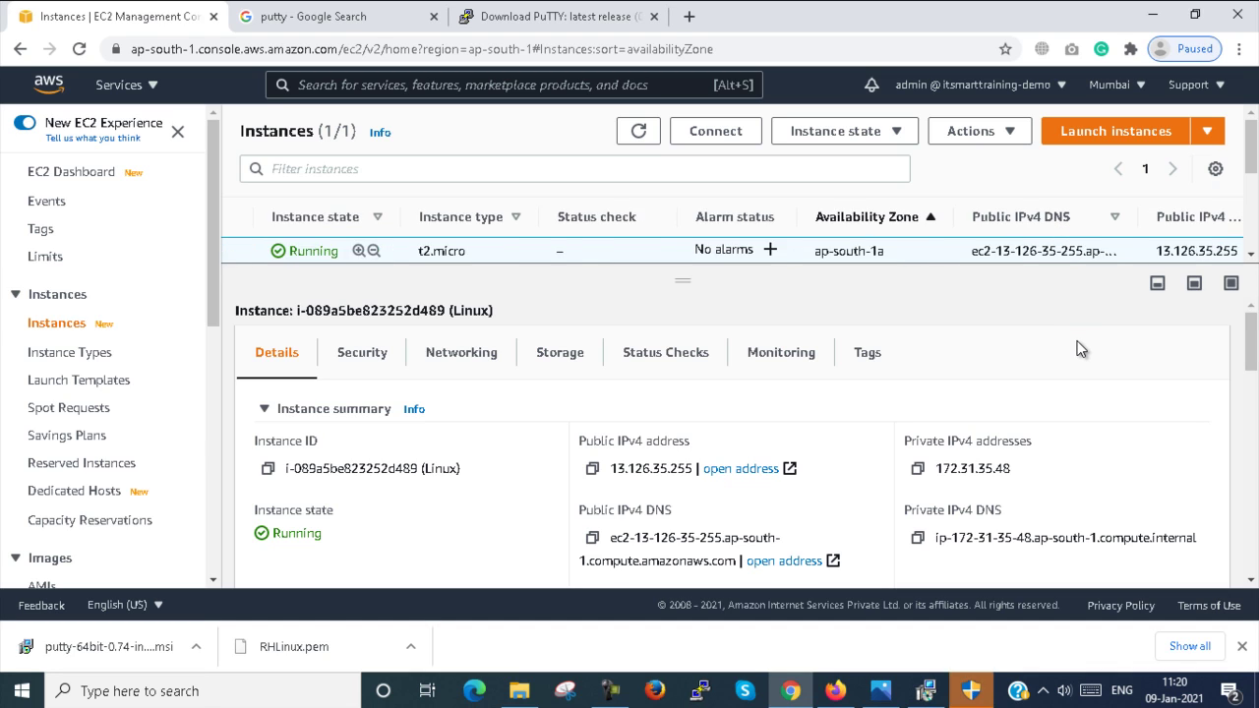
scroll(1079, 349, "right", 2)
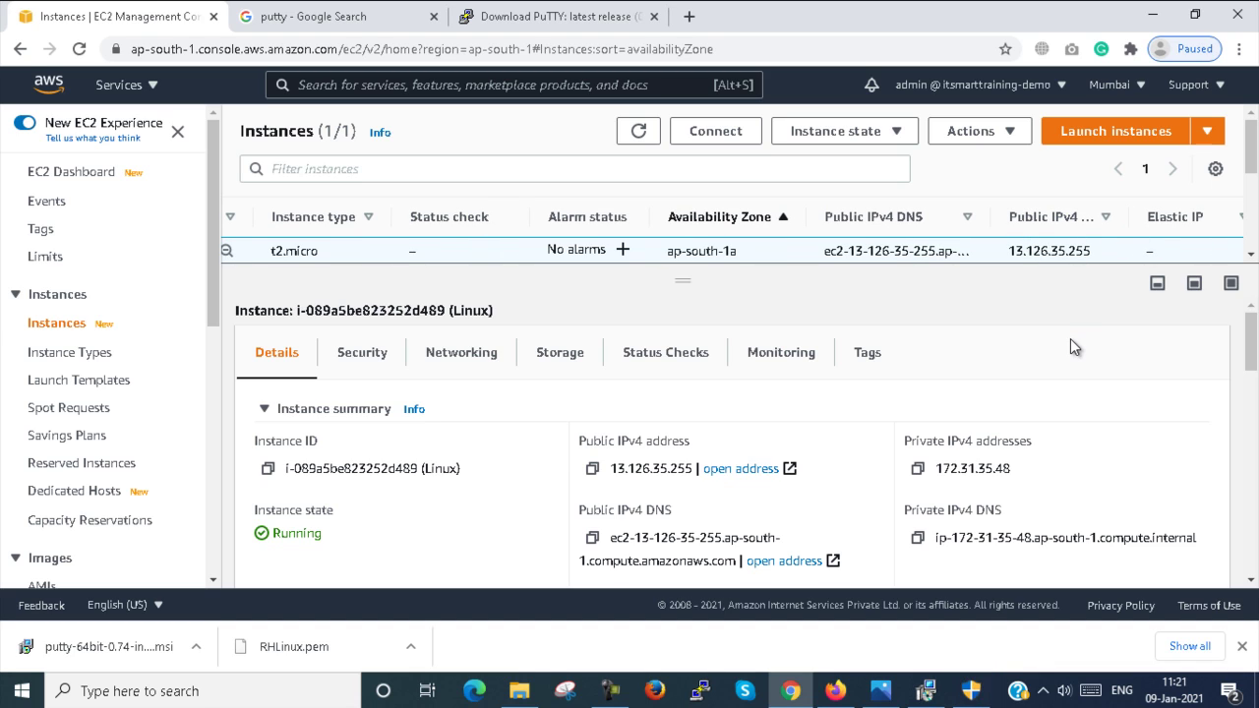
scroll(1070, 339, "right", 4)
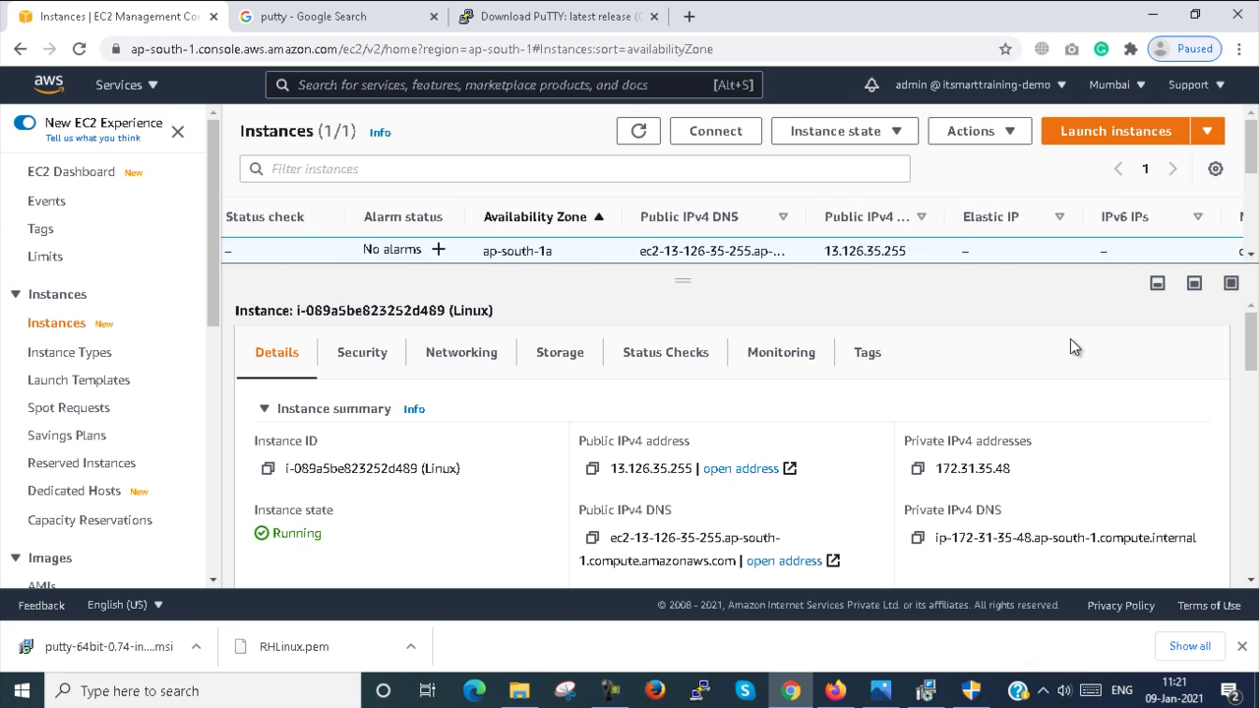
scroll(1070, 339, "right", 4)
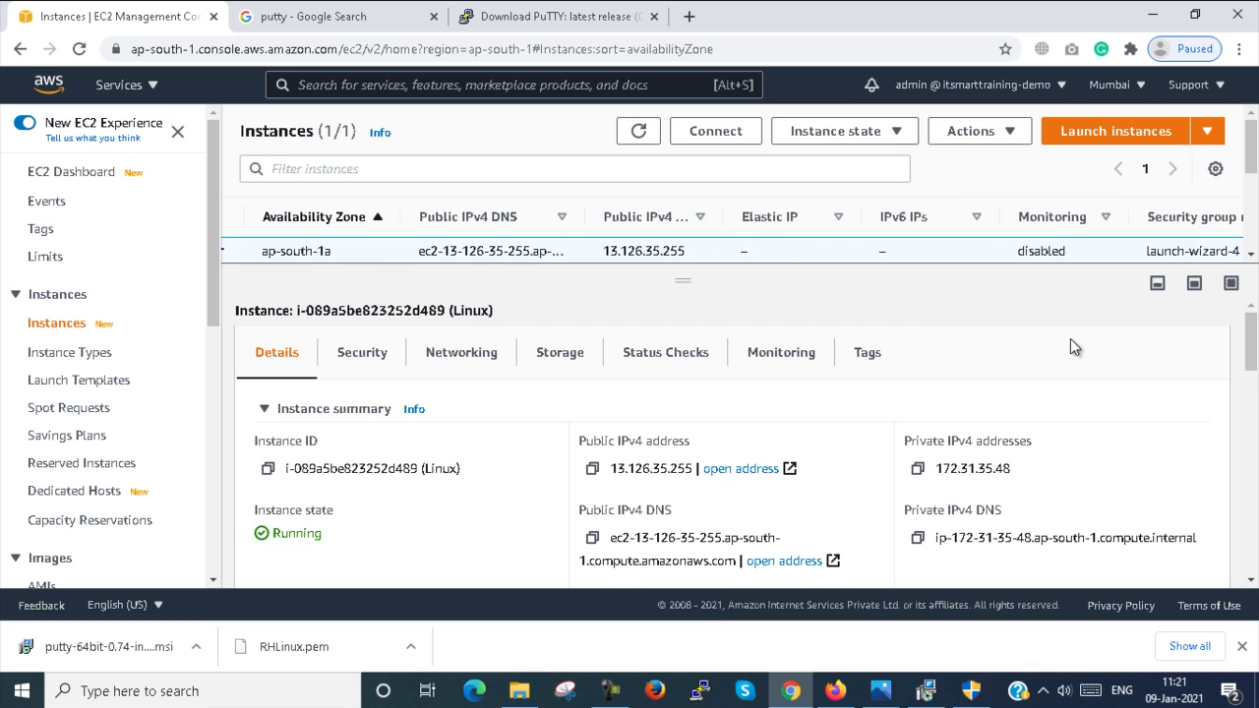
scroll(1069, 338, "right", 2)
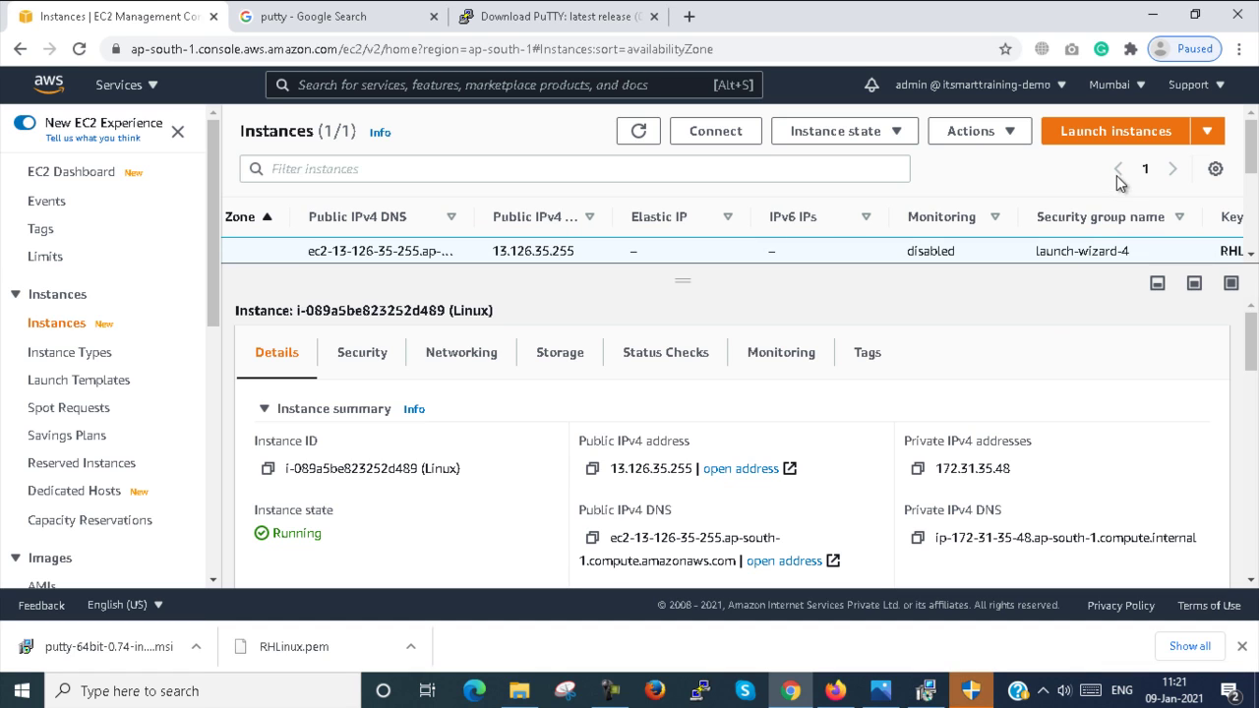
scroll(1072, 261, "right", 3)
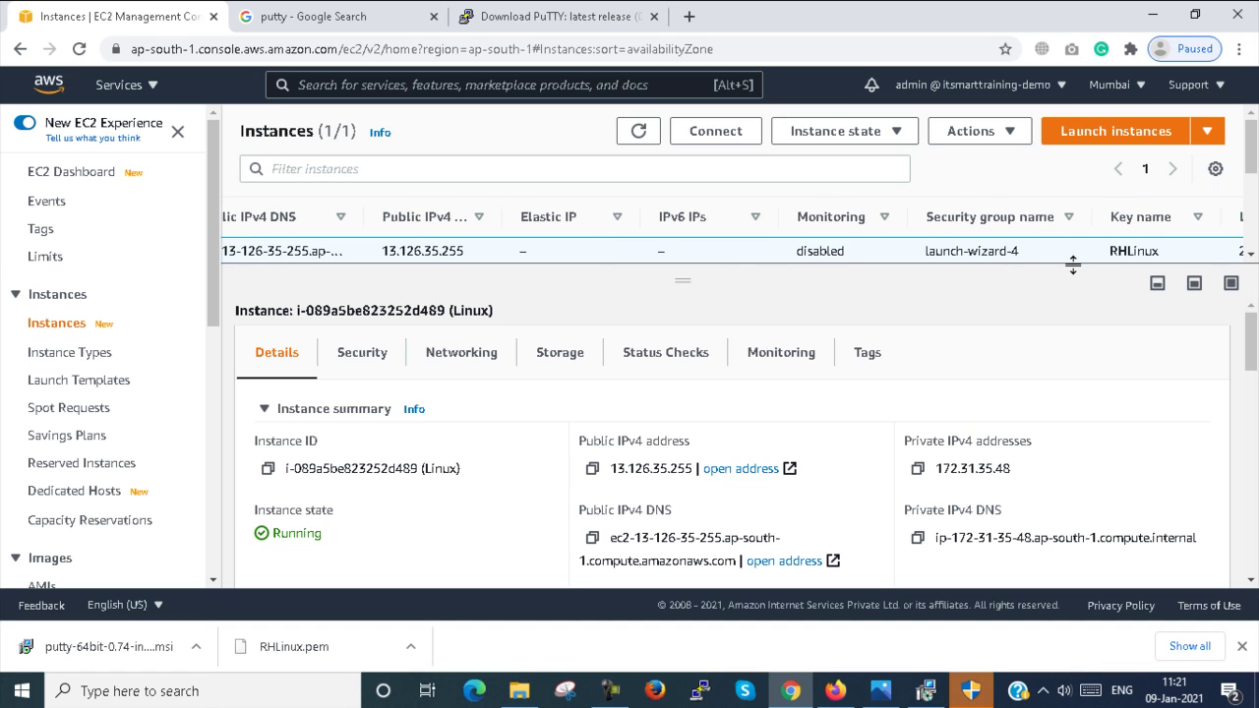
scroll(1072, 263, "right", 3)
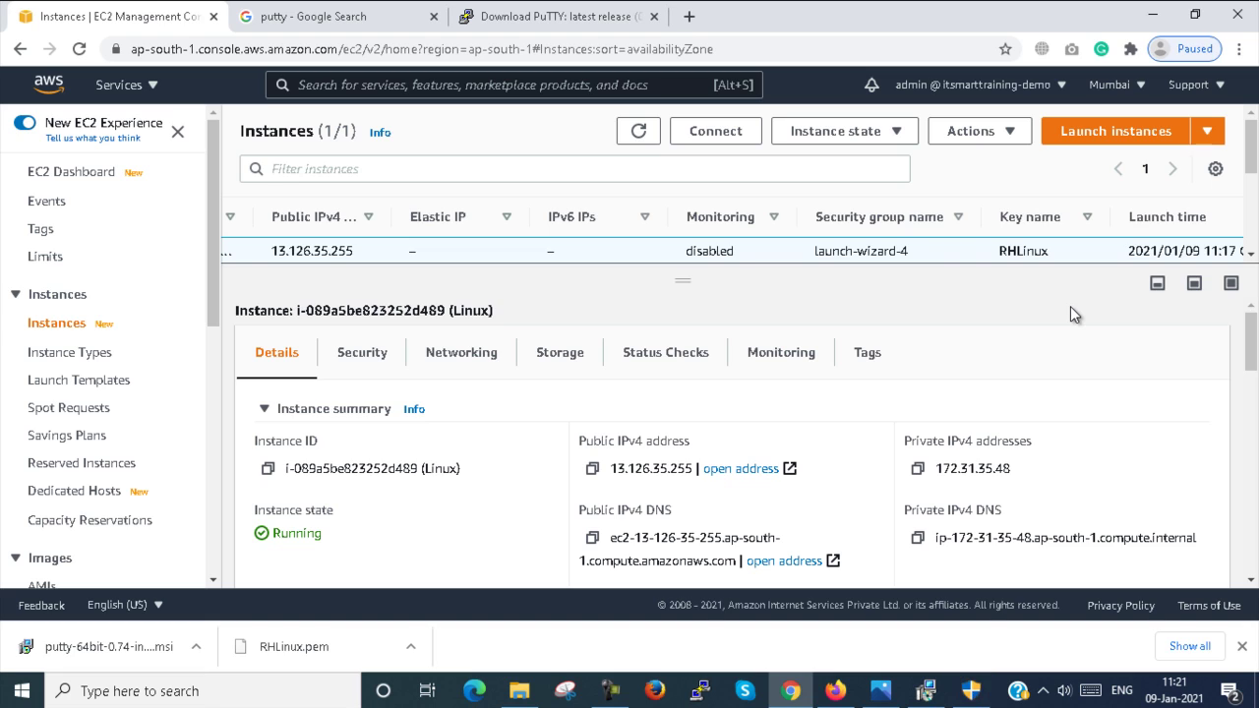
key("Right")
key("Right")
key("Right")
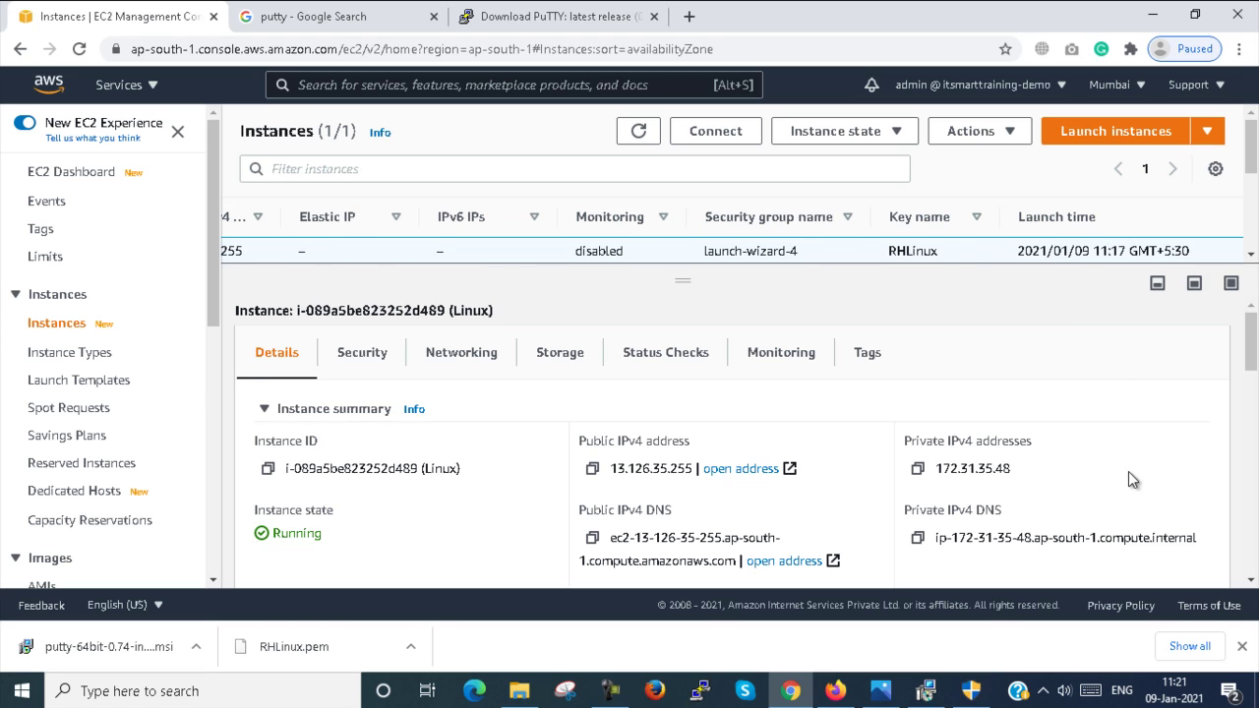
Step: Authorize the pending PuTTY installation and finish the setup wizard without viewing the README file
left_click(968, 692)
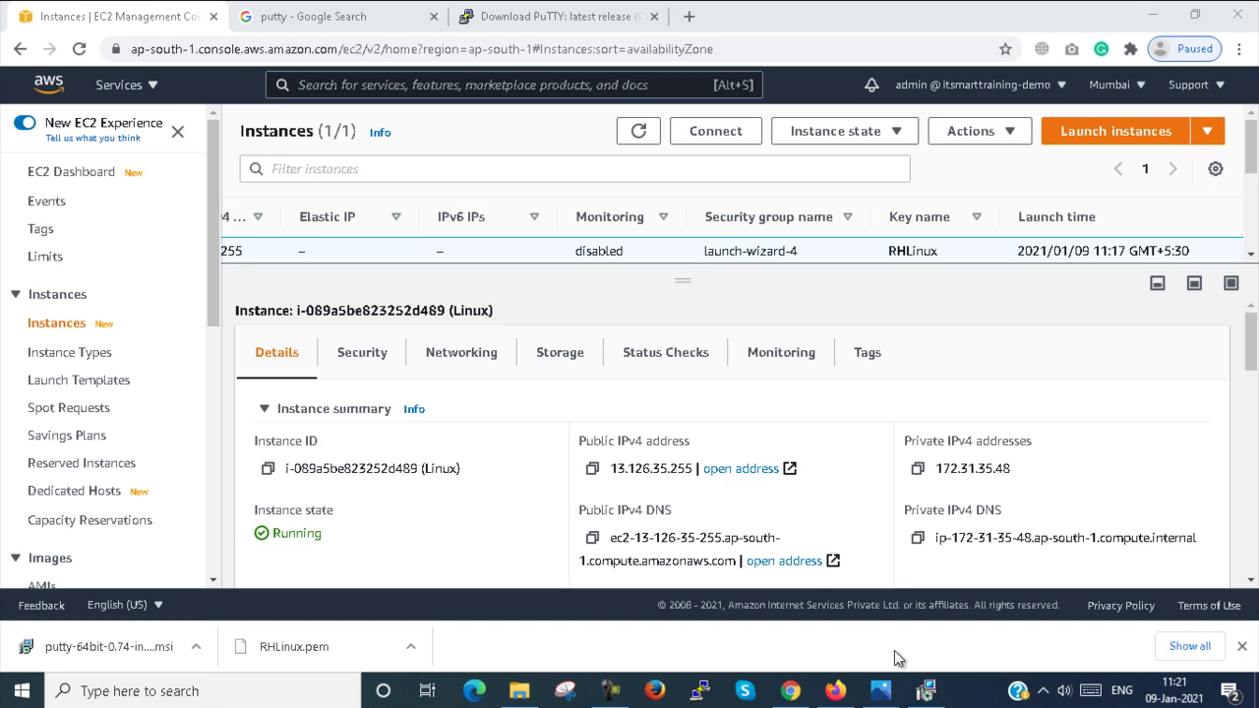
left_click(926, 696)
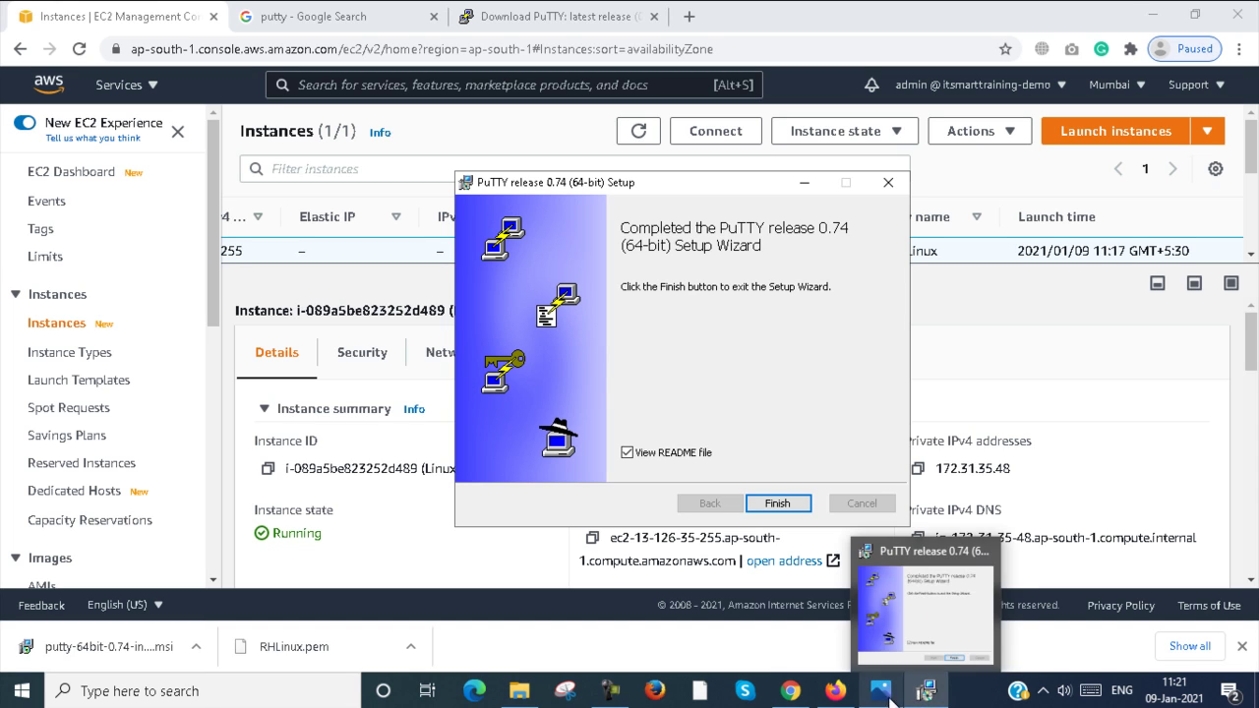
left_click(627, 452)
left_click(784, 509)
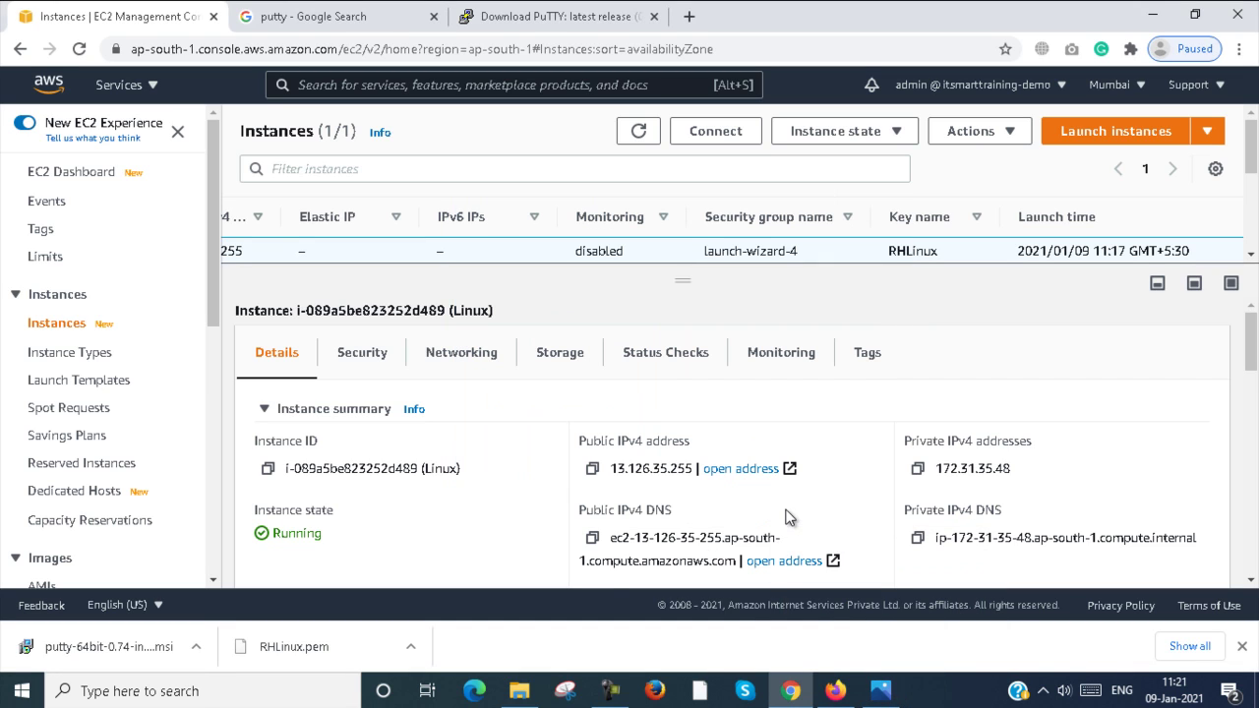
Step: Launch PuTTYgen from the installed PuTTY (64-bit) program folder
left_click(21, 694)
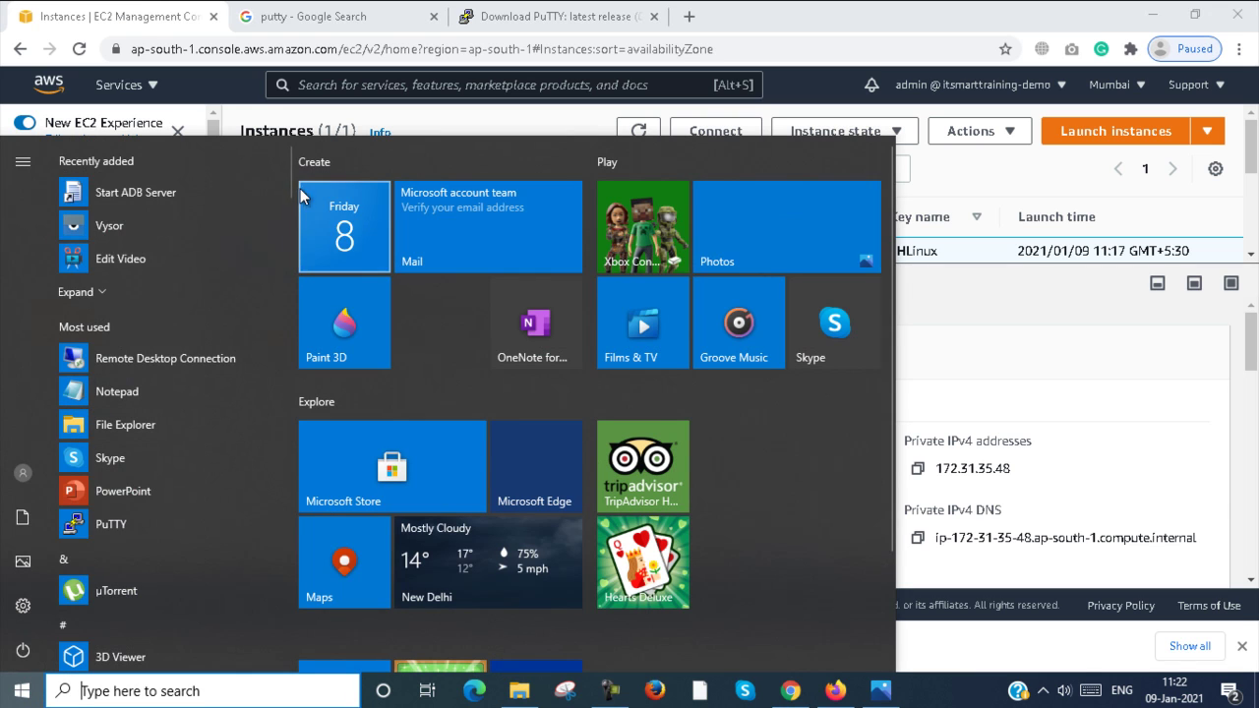
mouse_move(288, 175)
left_mouse_down()
mouse_move(271, 525)
mouse_move(269, 442)
mouse_move(270, 470)
left_mouse_up()
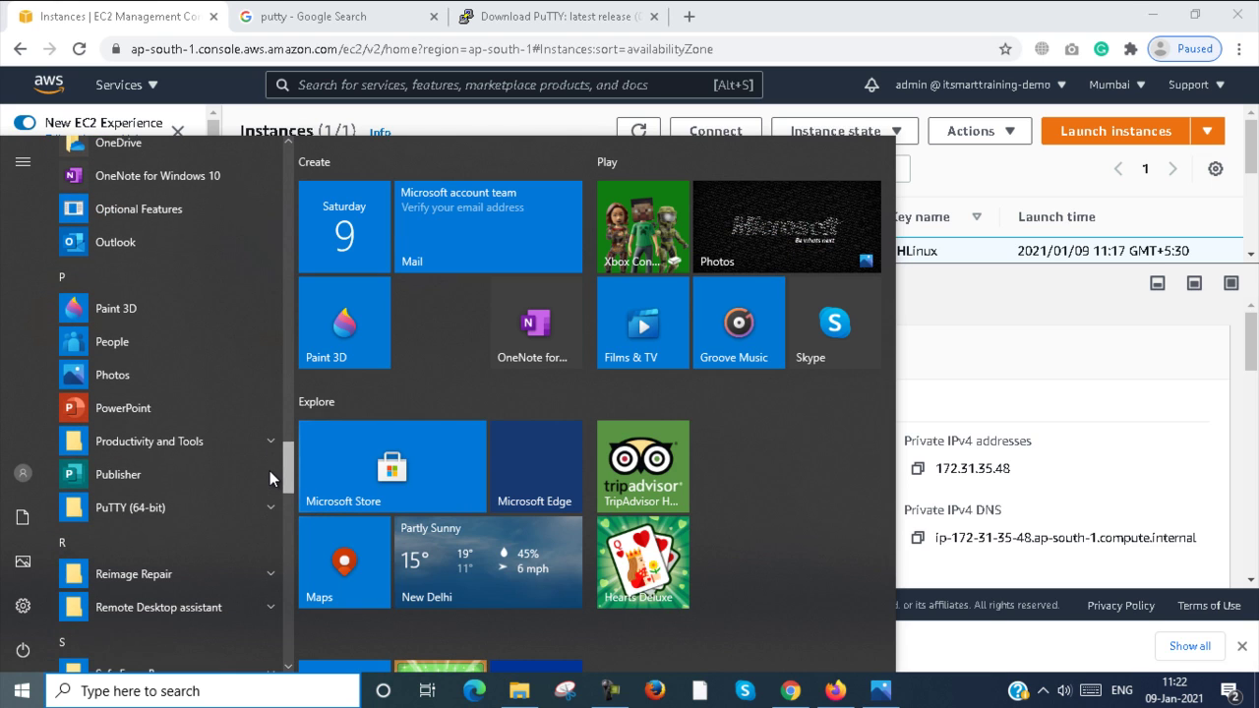
left_click(154, 509)
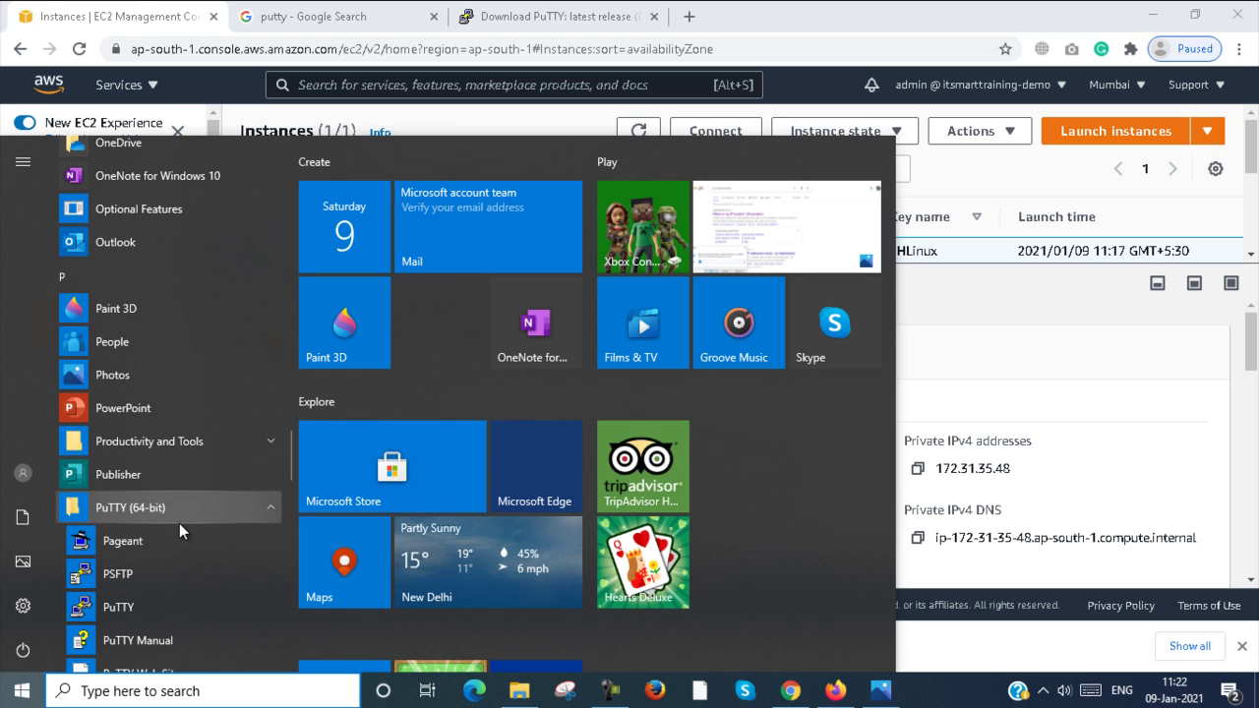
scroll(179, 531, "down", 1)
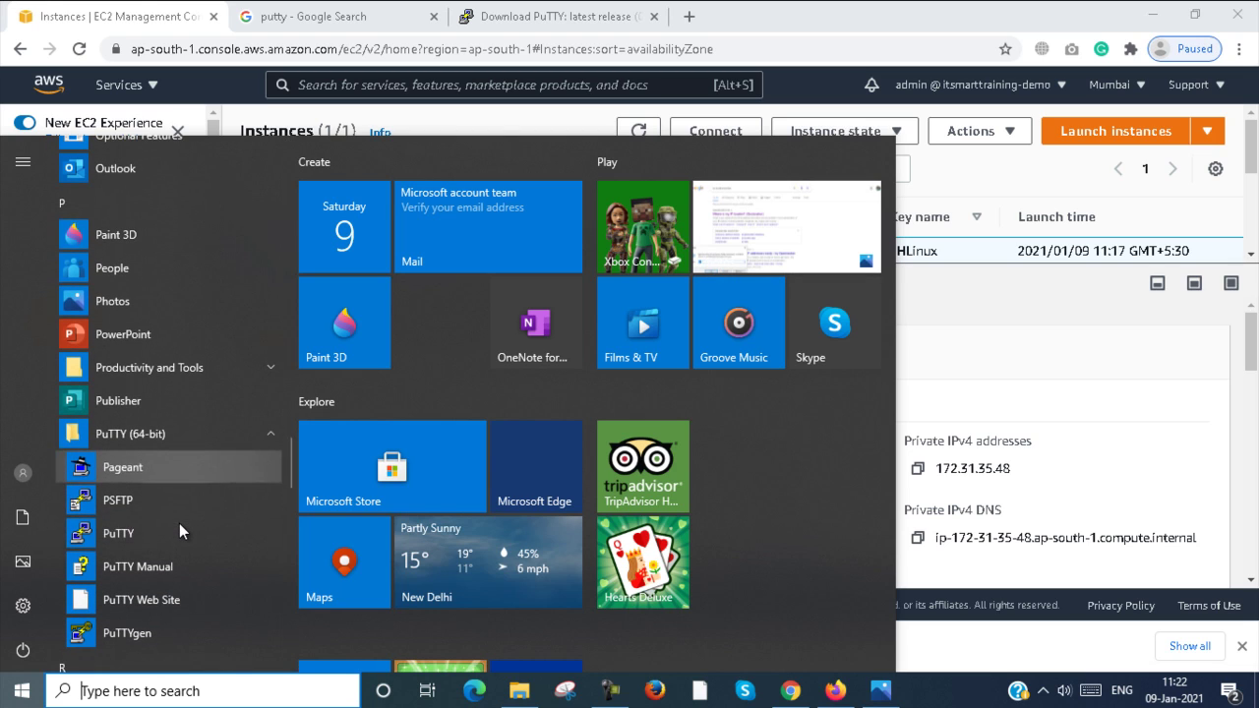
left_click(157, 636)
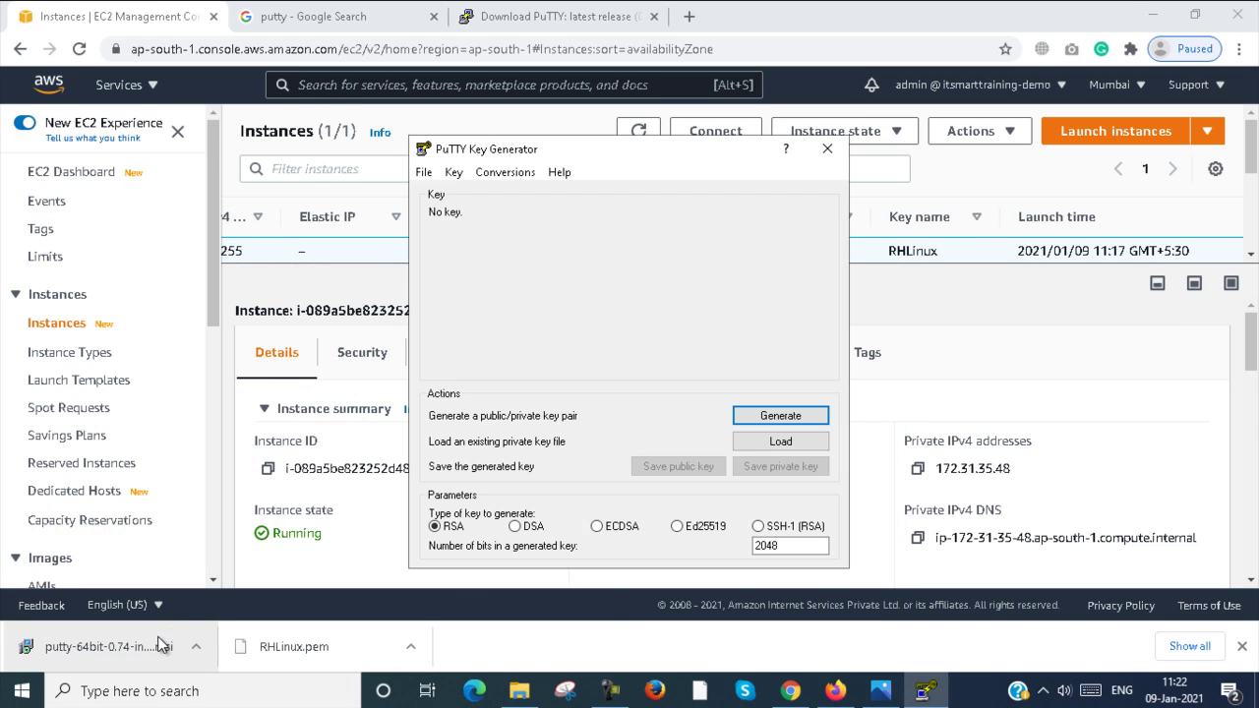
Step: Load the existing private key file RHLinux.pem from Downloads, with all file types listed, and dismiss the import notice
left_click(773, 446)
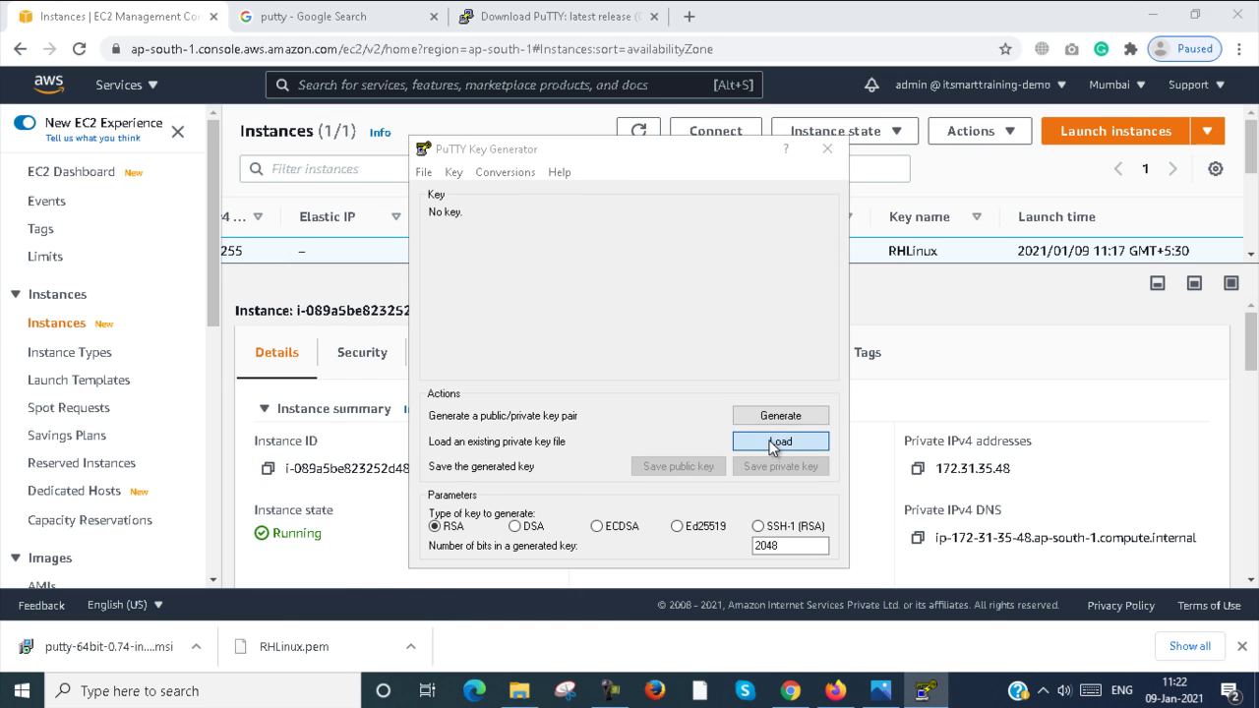
left_click(773, 445)
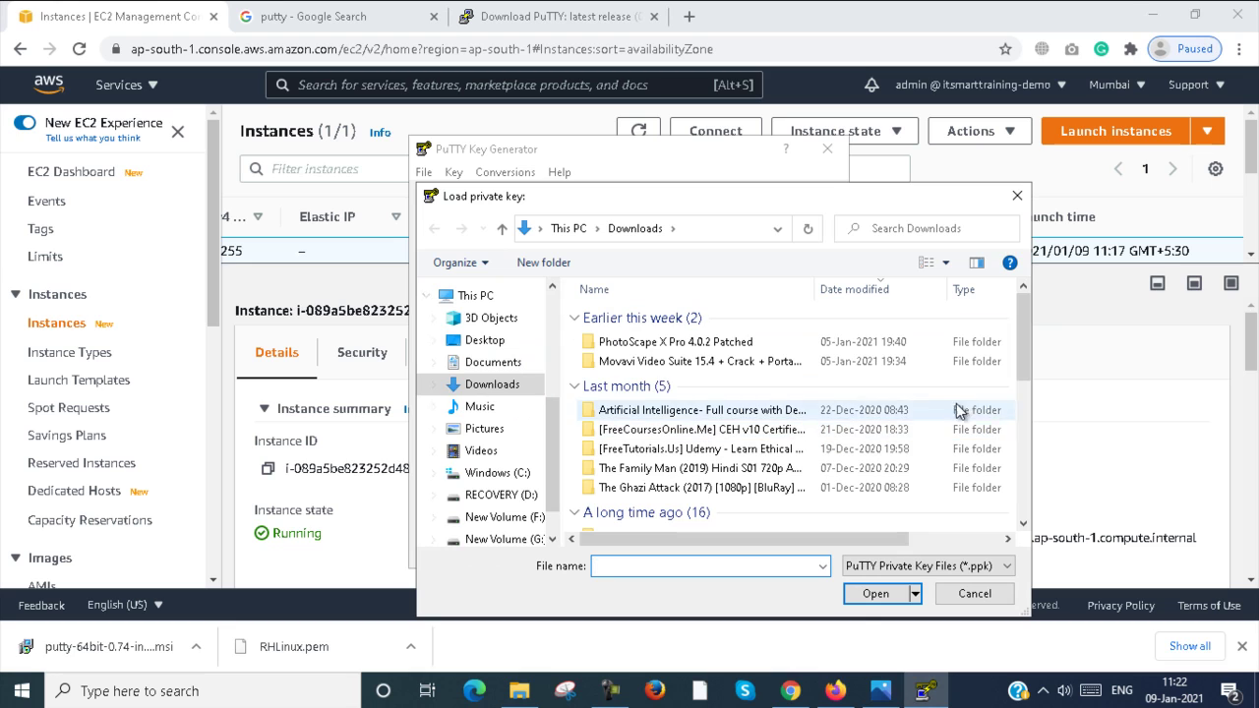
left_click(1004, 566)
left_click(903, 598)
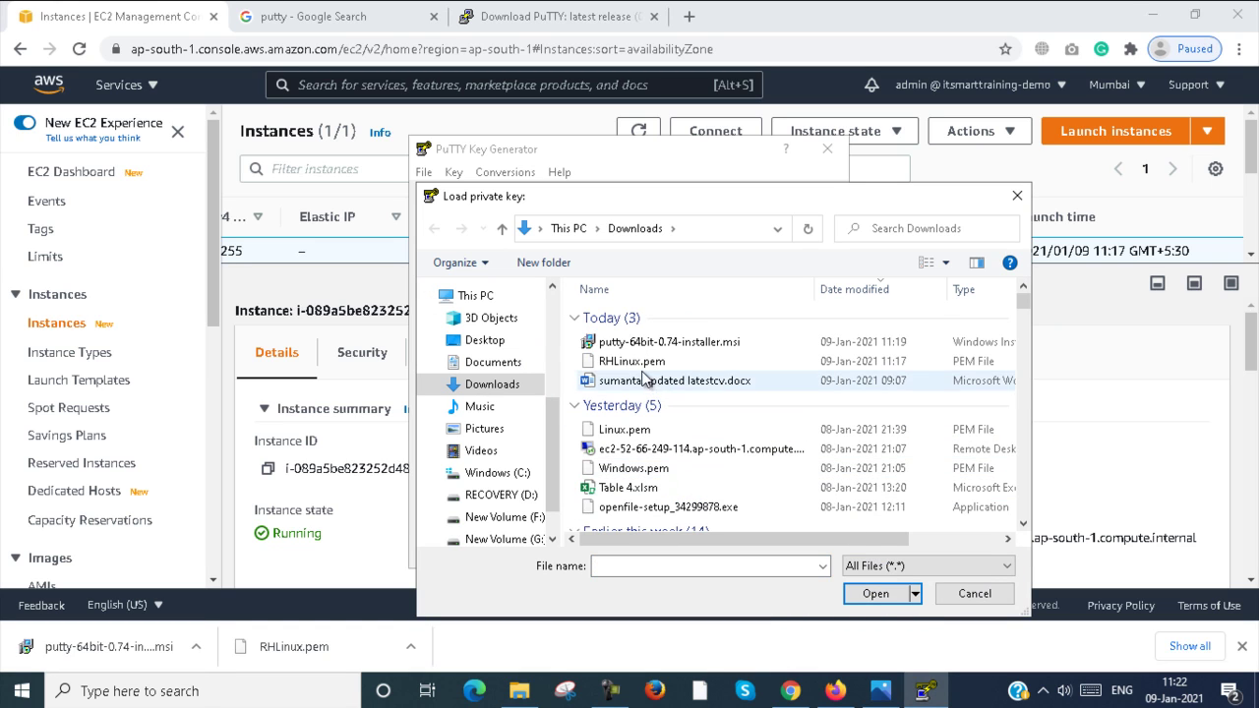
left_click(637, 364)
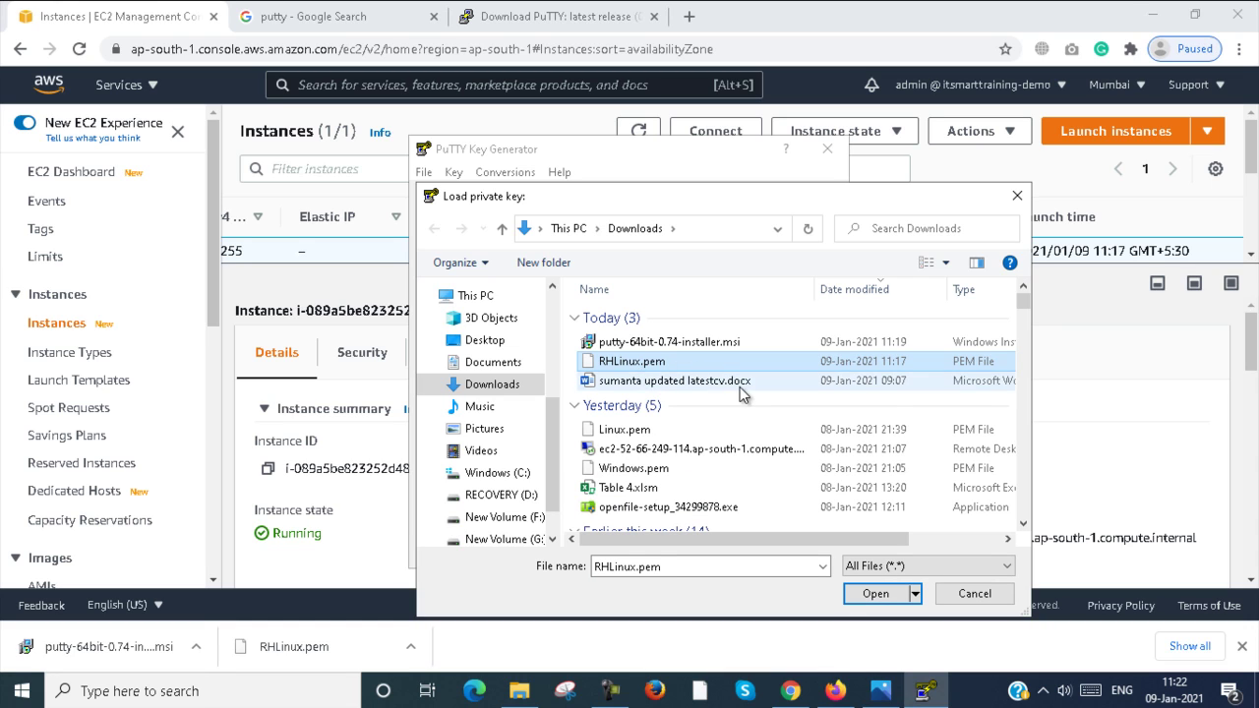
left_click(880, 596)
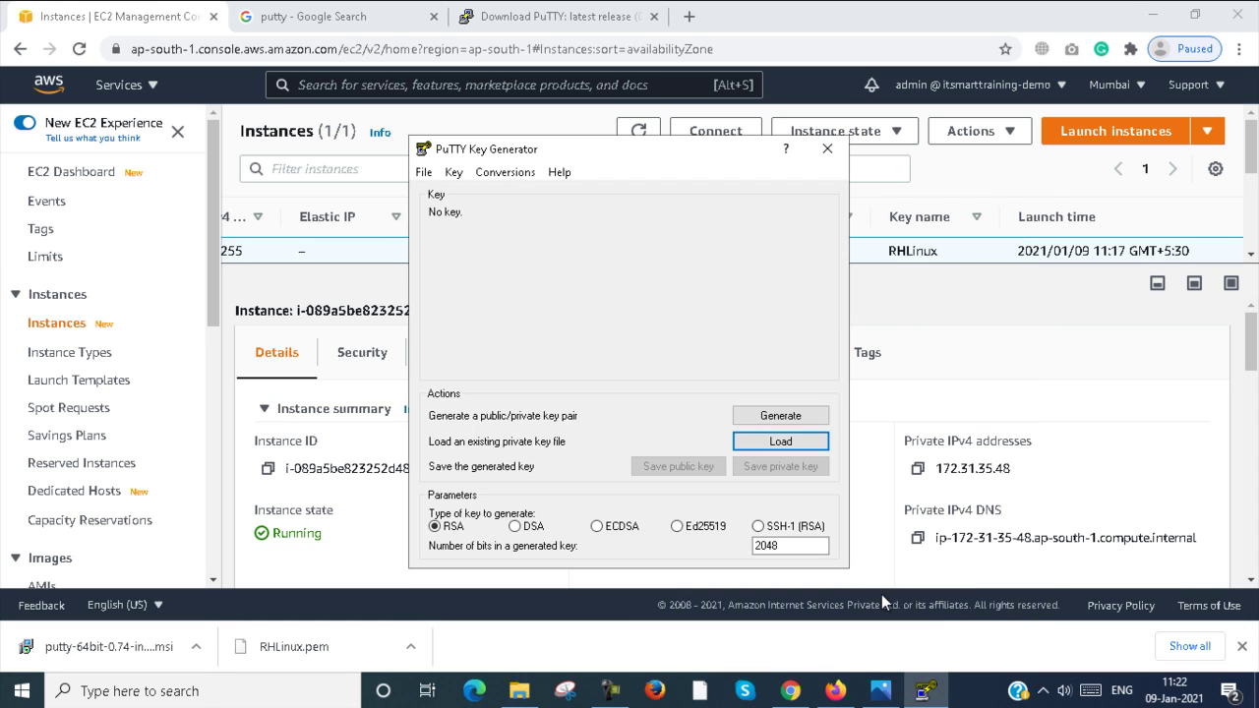
left_click(724, 434)
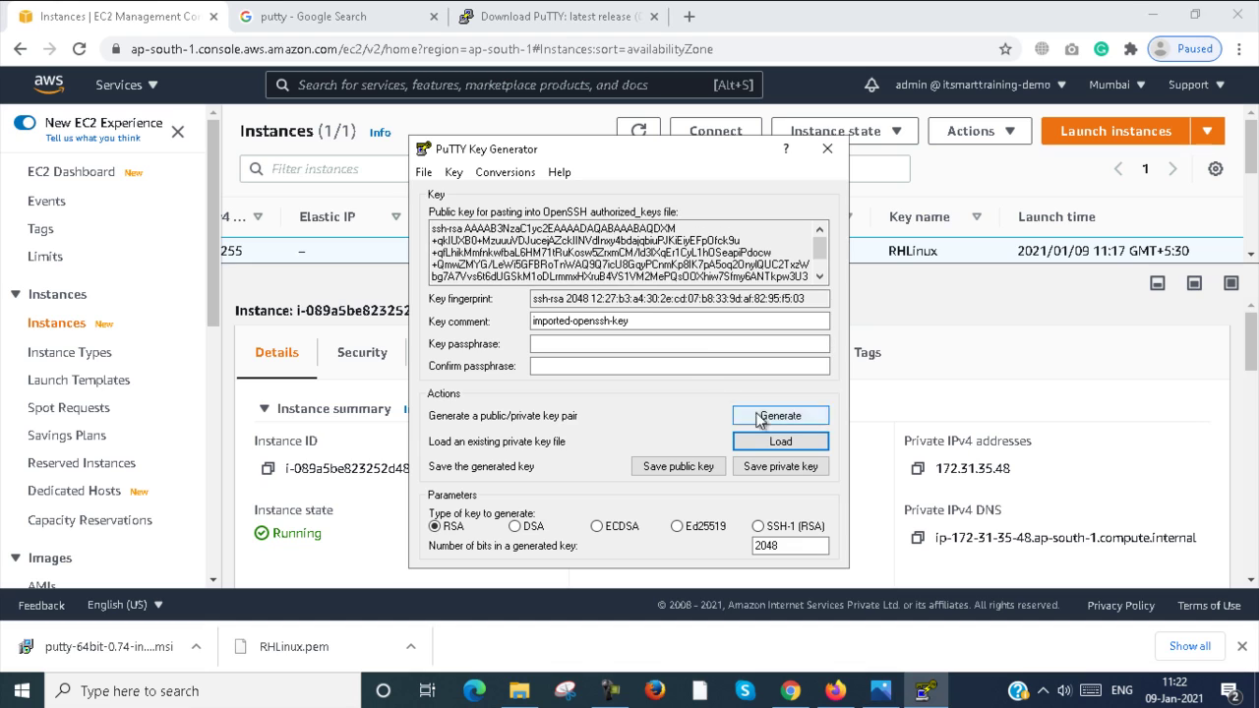
Step: Save the private key without a passphrase in Downloads as a PuTTY Private Key file named RHlinux
left_click(776, 474)
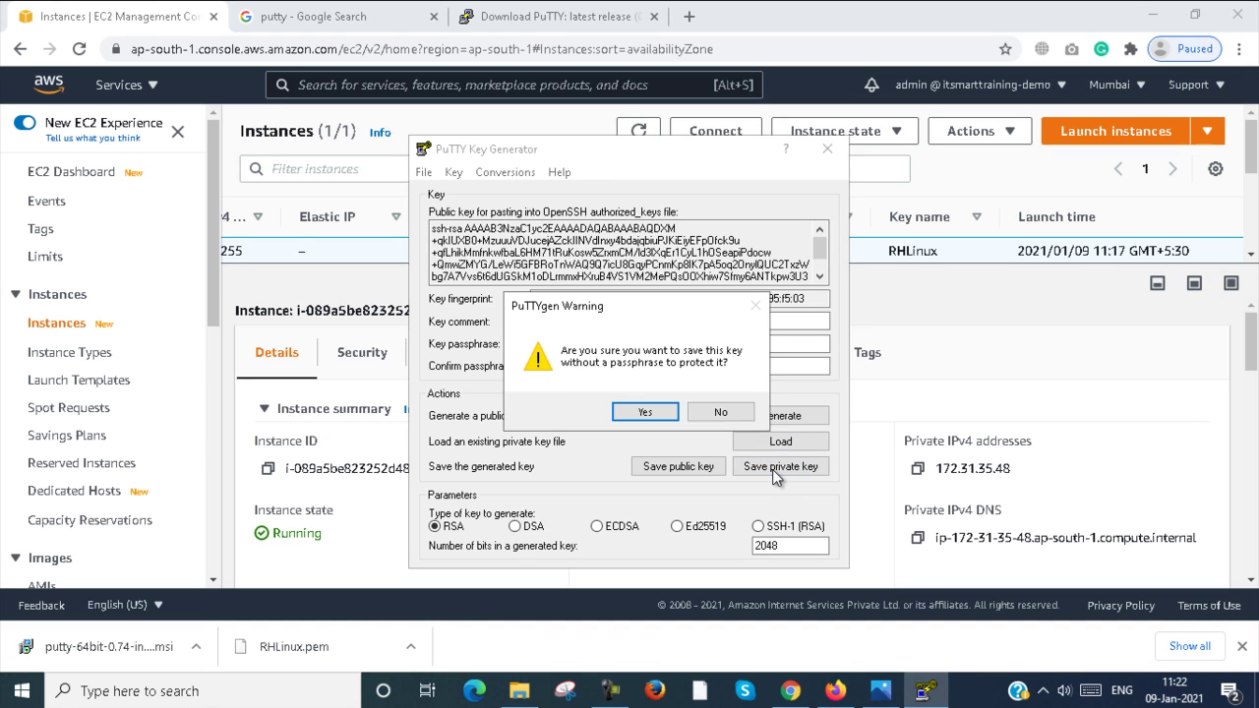
left_click(645, 412)
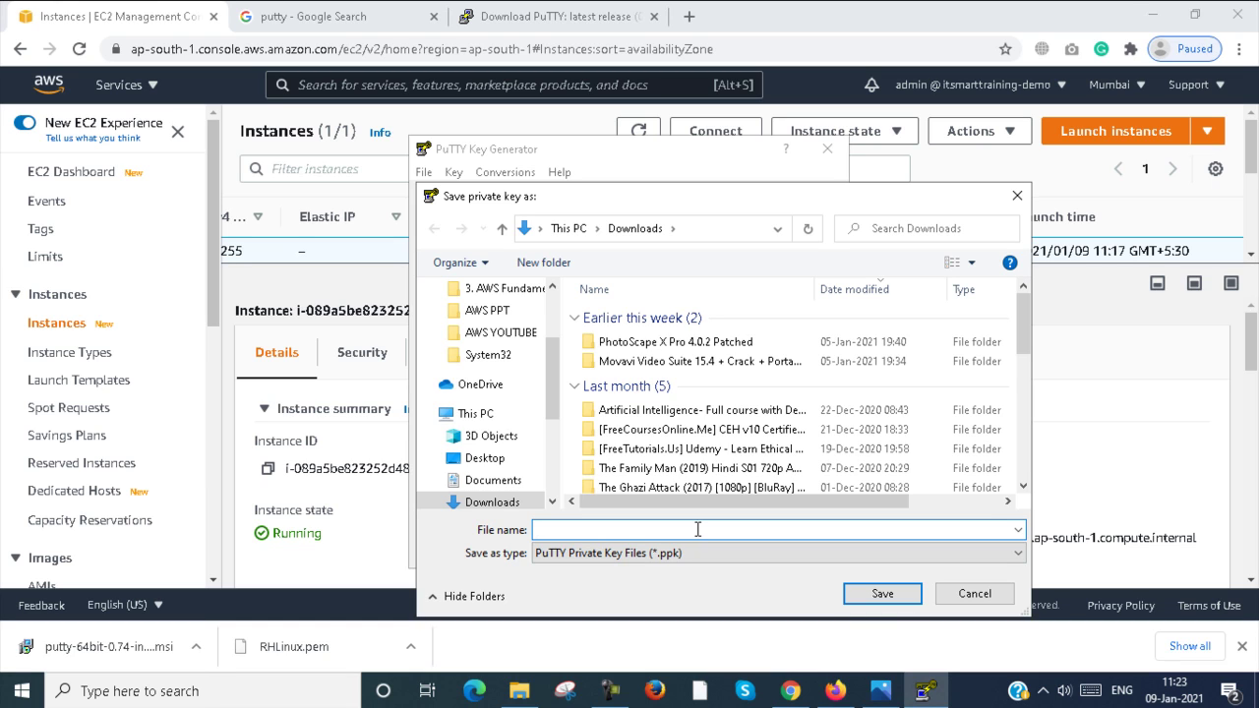
type("RHlinux")
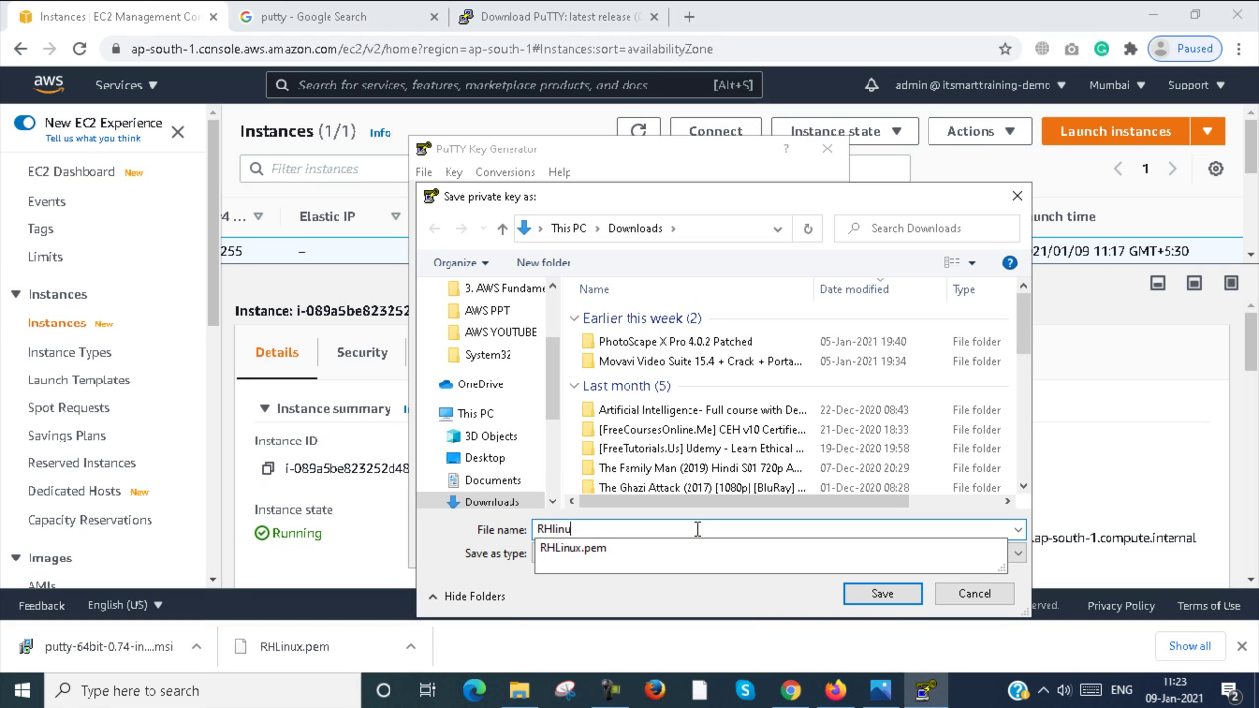
left_click(735, 580)
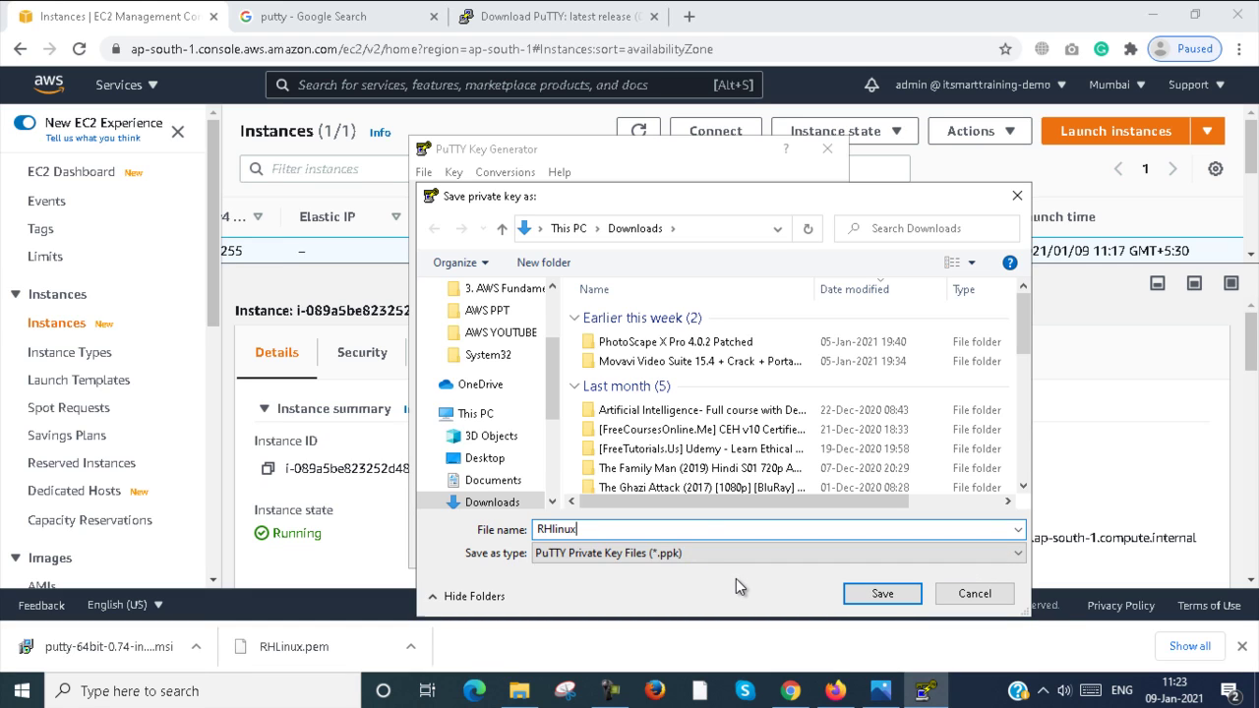
left_click(876, 593)
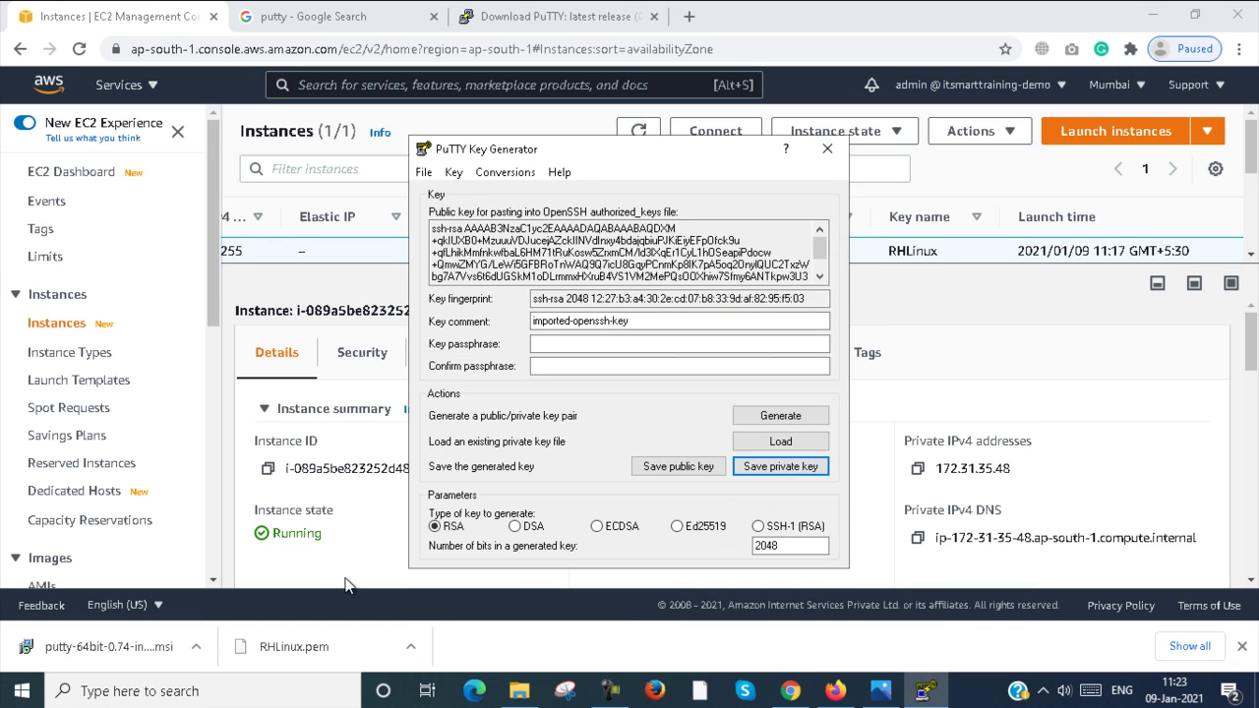
Step: Check that RHlinux.ppk is in the Downloads folder, then close PuTTY Key Generator
left_click(519, 691)
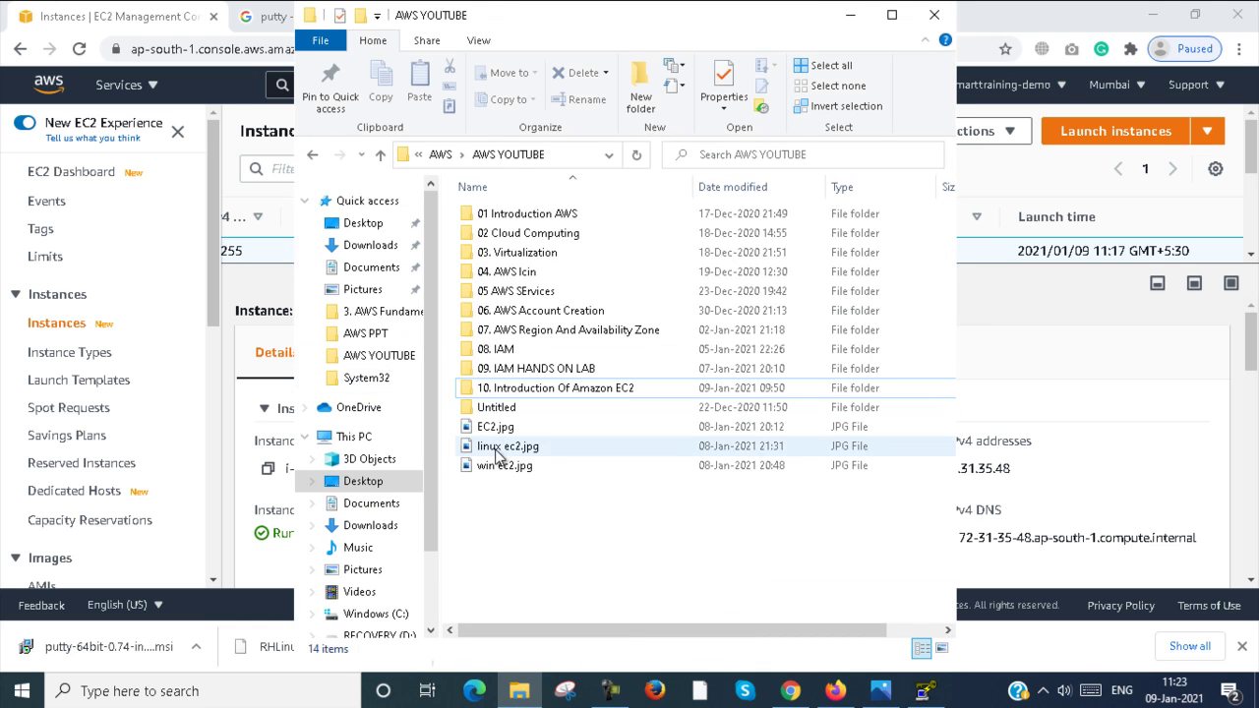
left_click(361, 251)
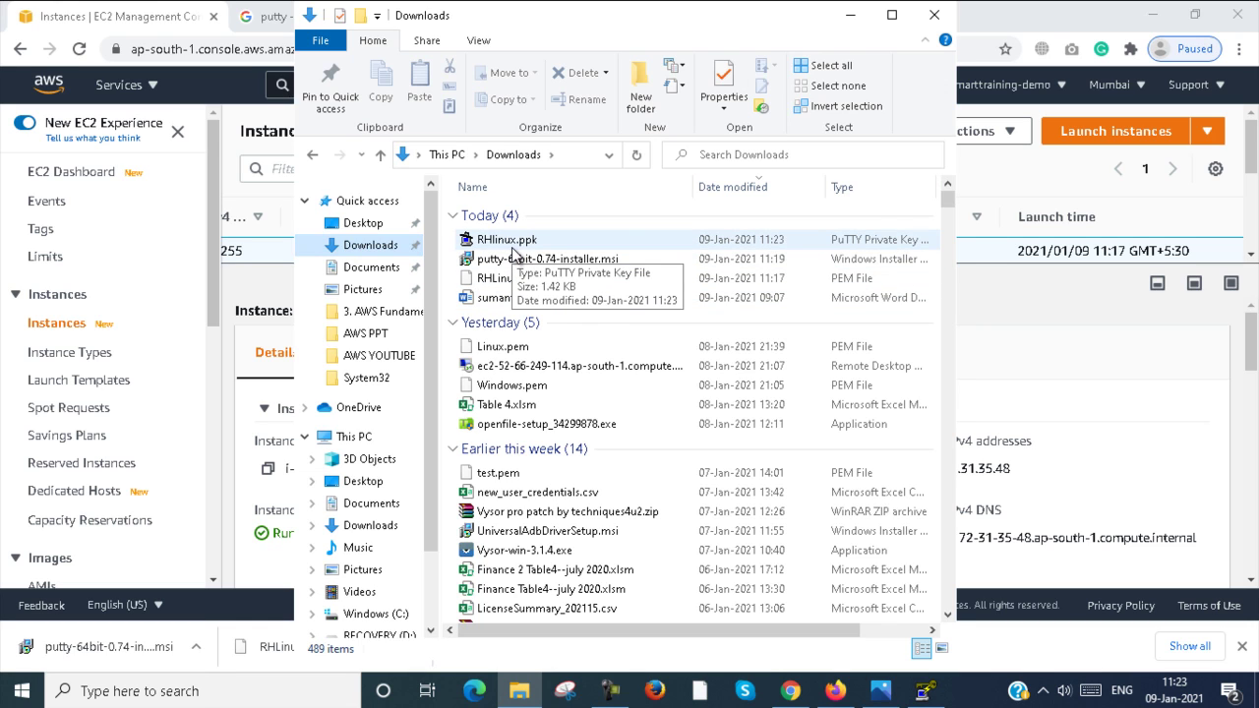
left_click(848, 19)
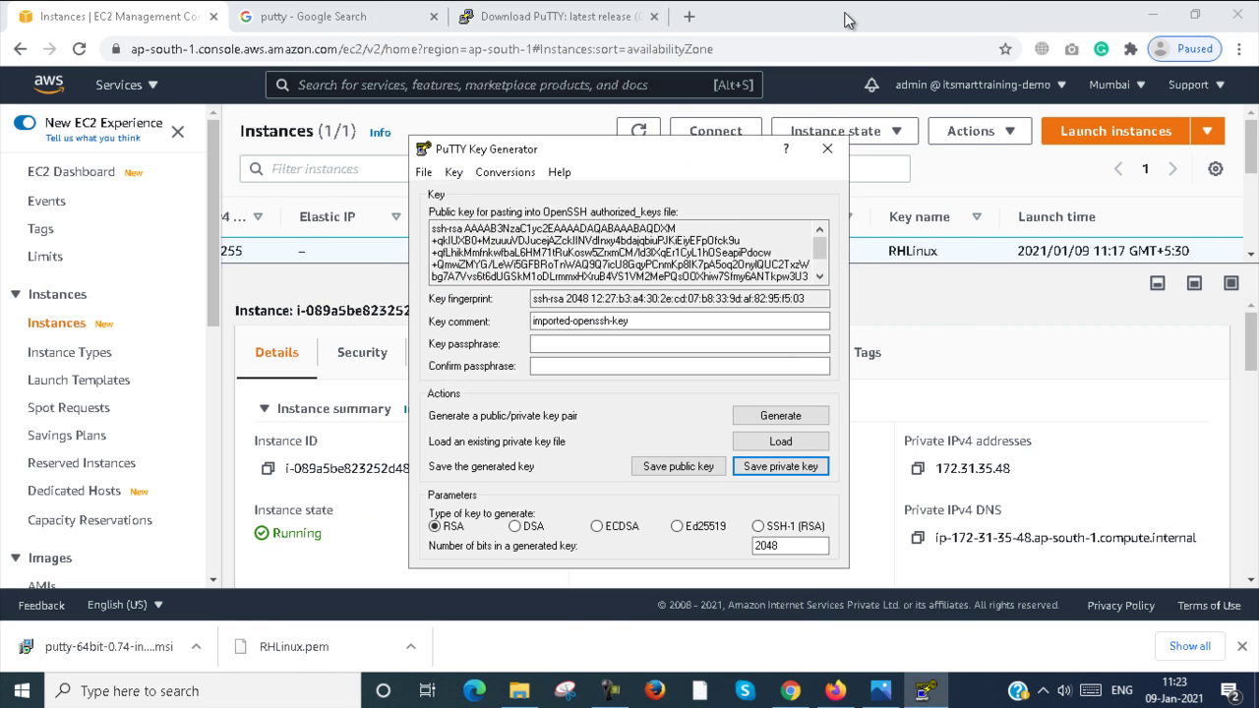
left_click(827, 149)
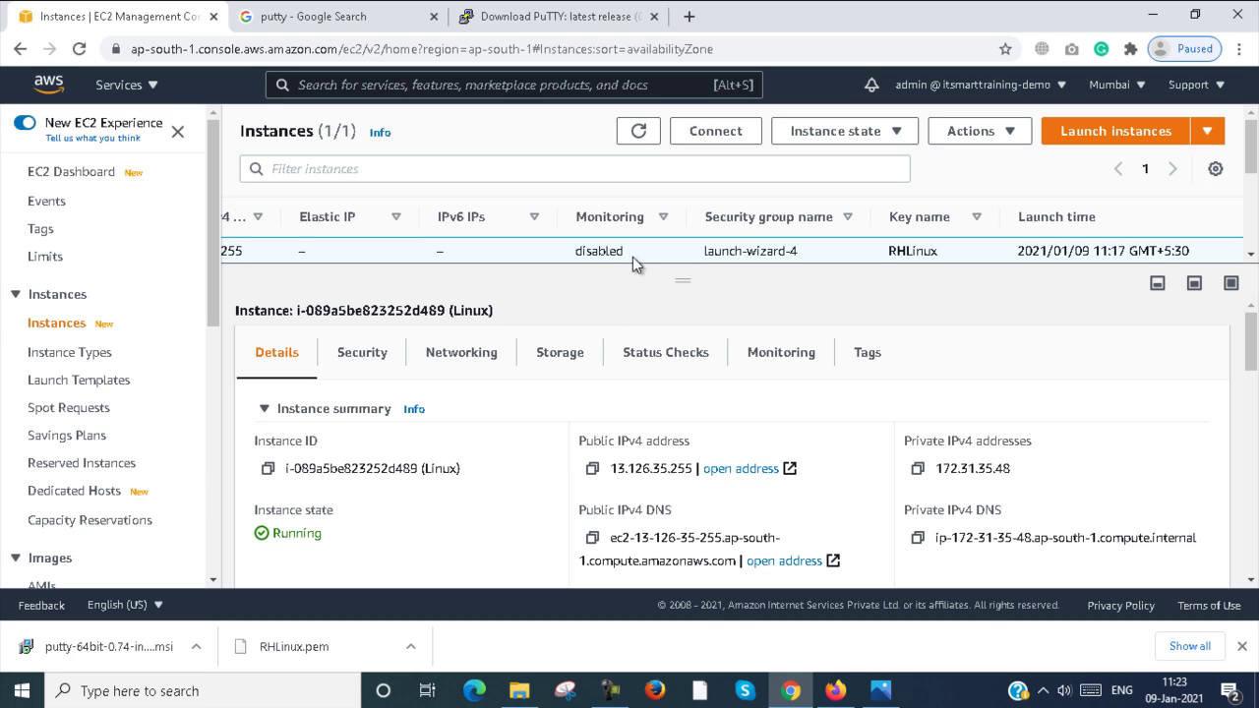
Step: Open the connection options for the Linux instance and review its public IP address under EC2 Instance Connect
left_click(705, 218)
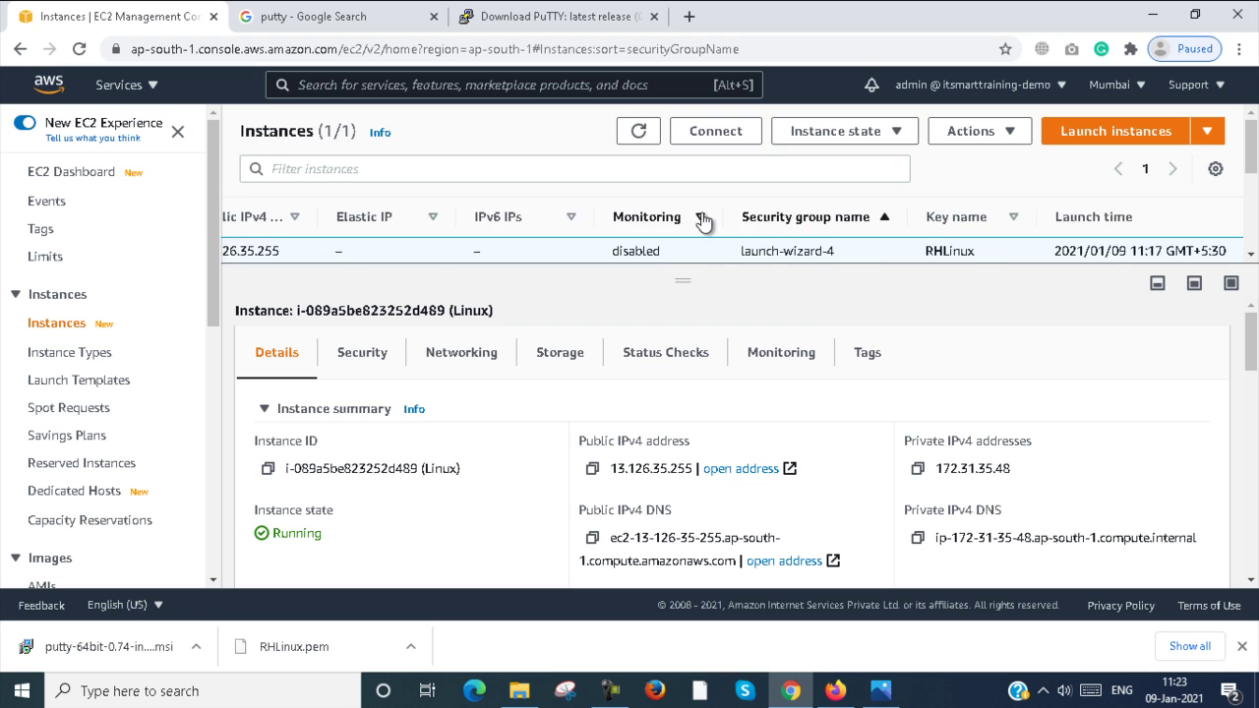
scroll(703, 221, "left", 10)
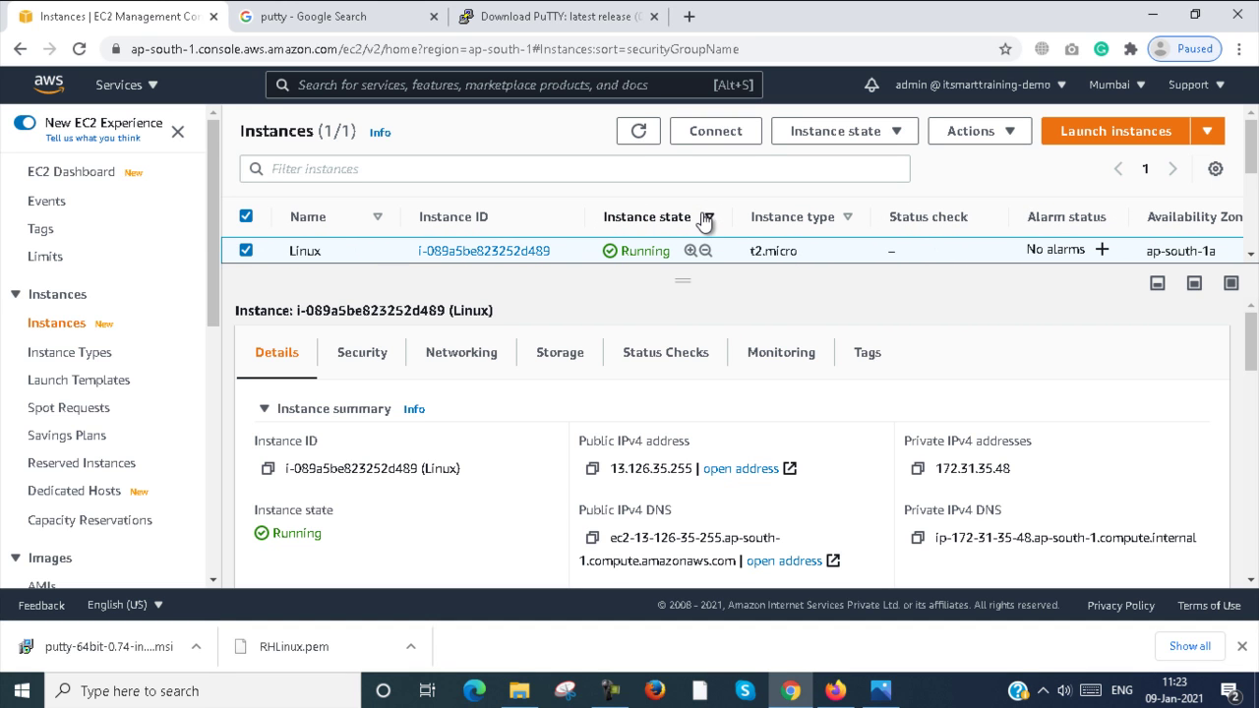
left_click(694, 139)
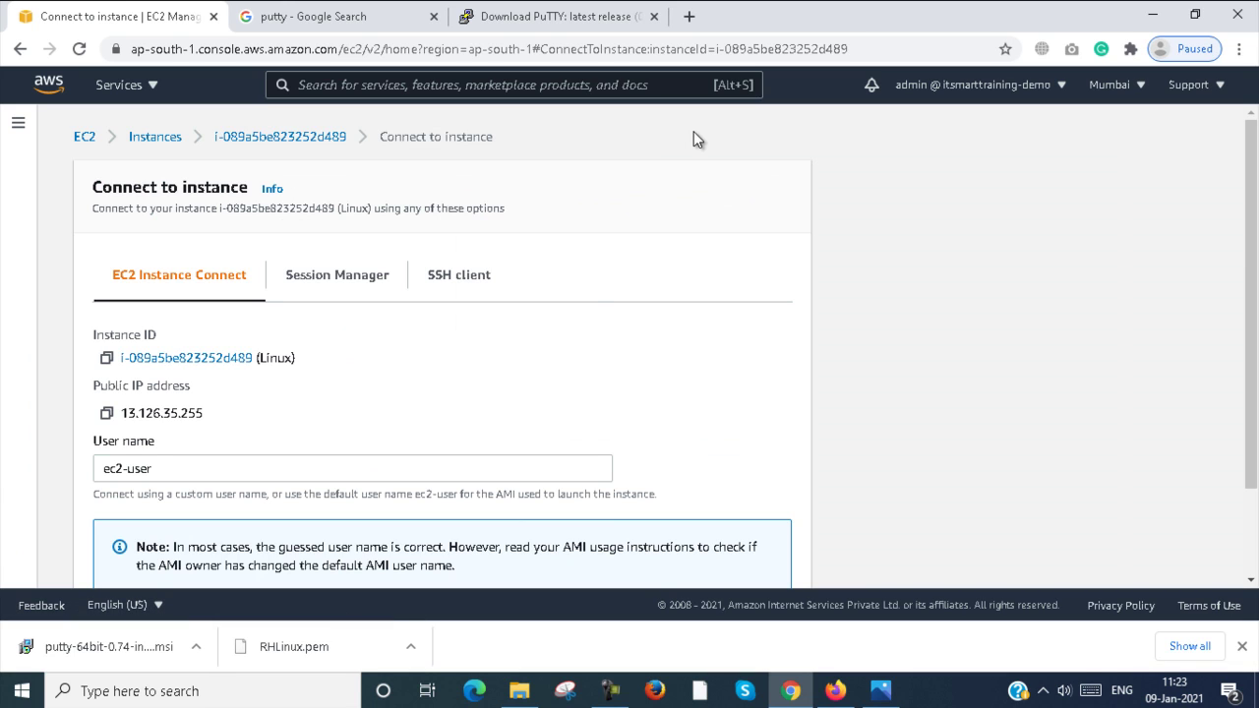
scroll(166, 412, "down", 2)
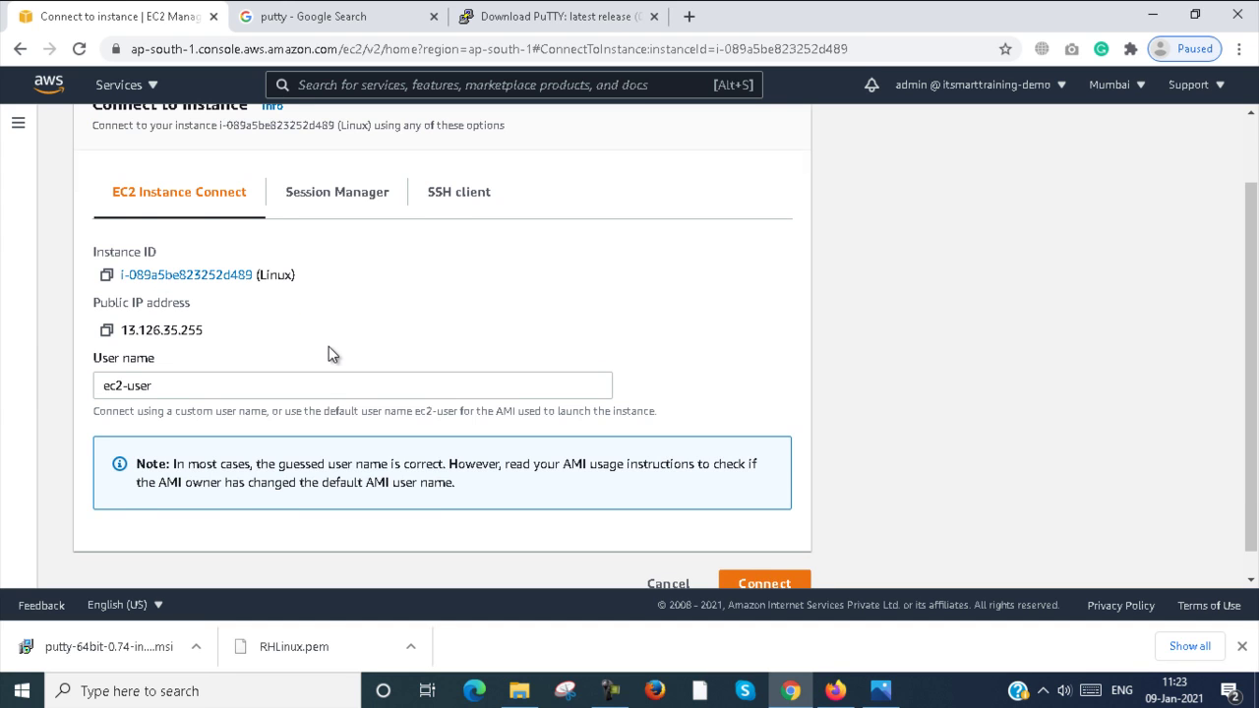
scroll(329, 346, "up", 2)
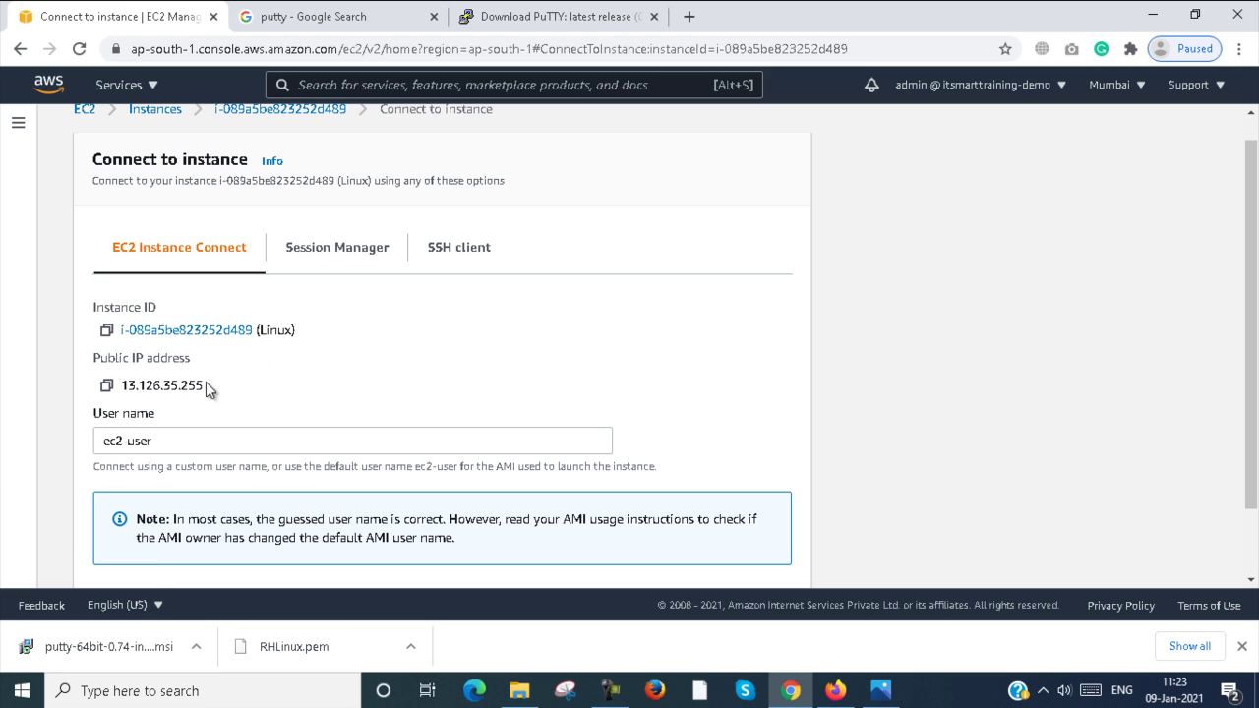
left_click_drag(205, 384, 120, 385)
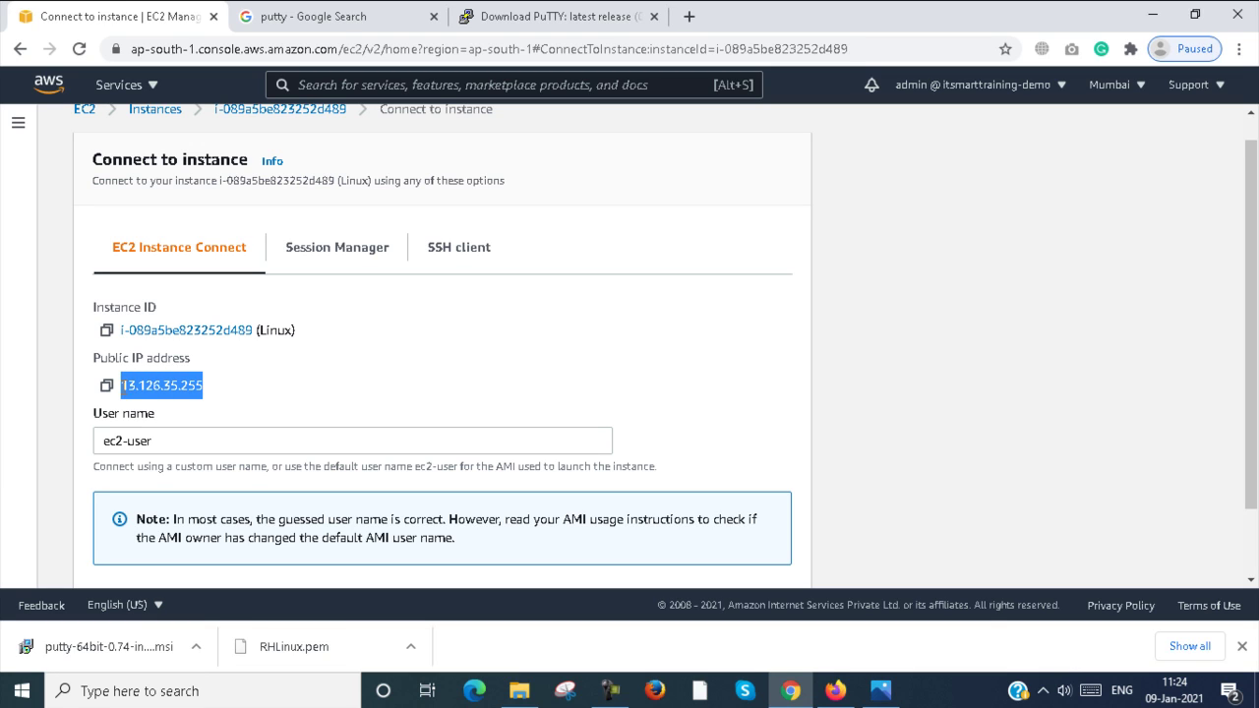
triple_click(159, 440)
key("BackSpace")
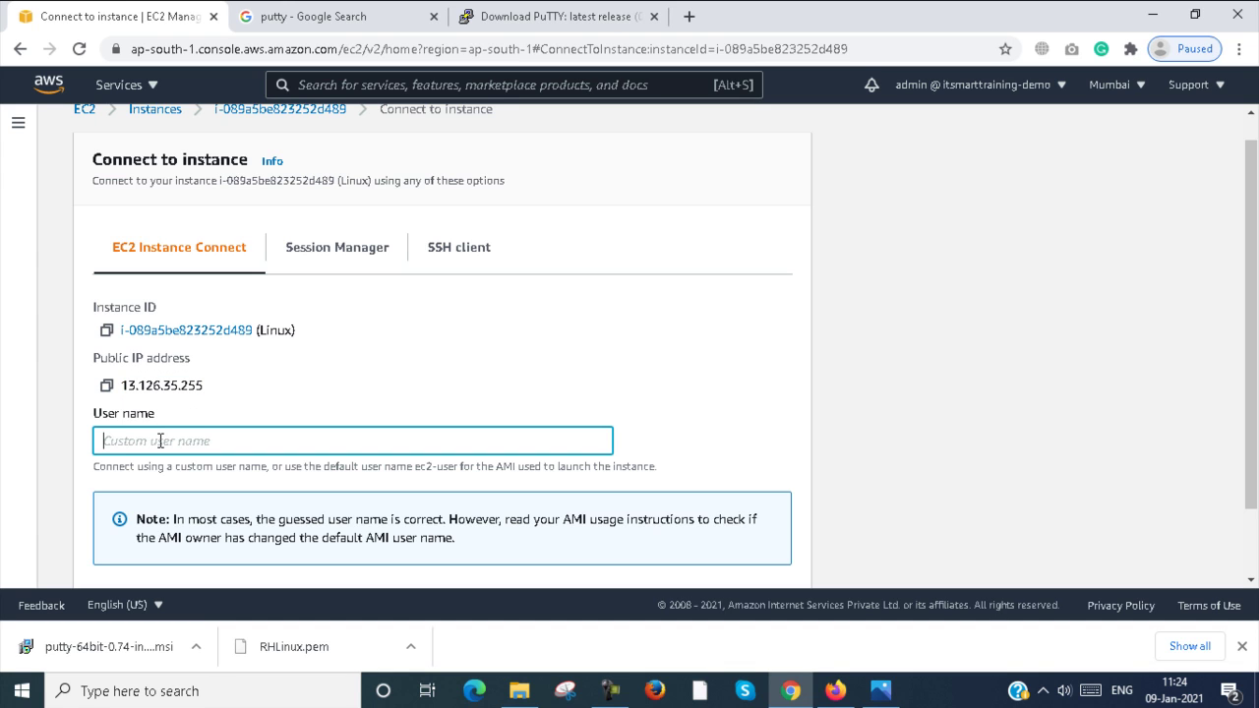
left_click(283, 373)
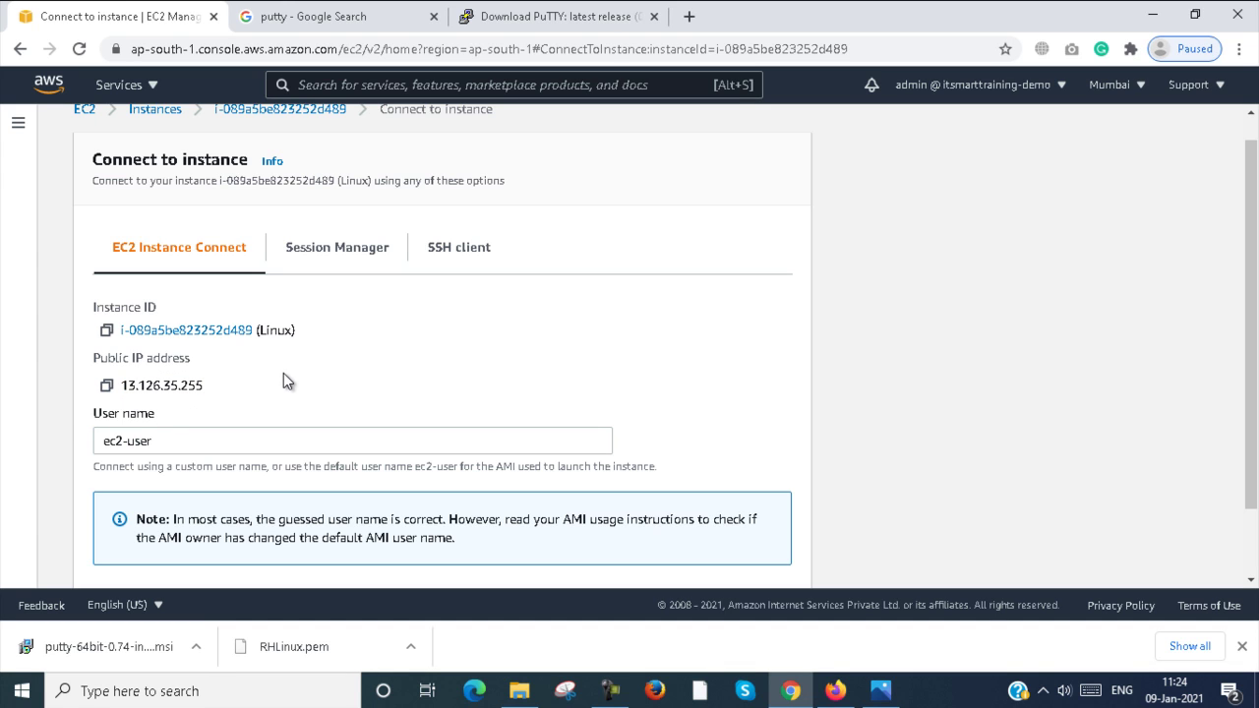
Step: Review the Session Manager and SSH client connection options for the Linux instance
scroll(284, 374, "down", 2)
scroll(284, 373, "up", 1)
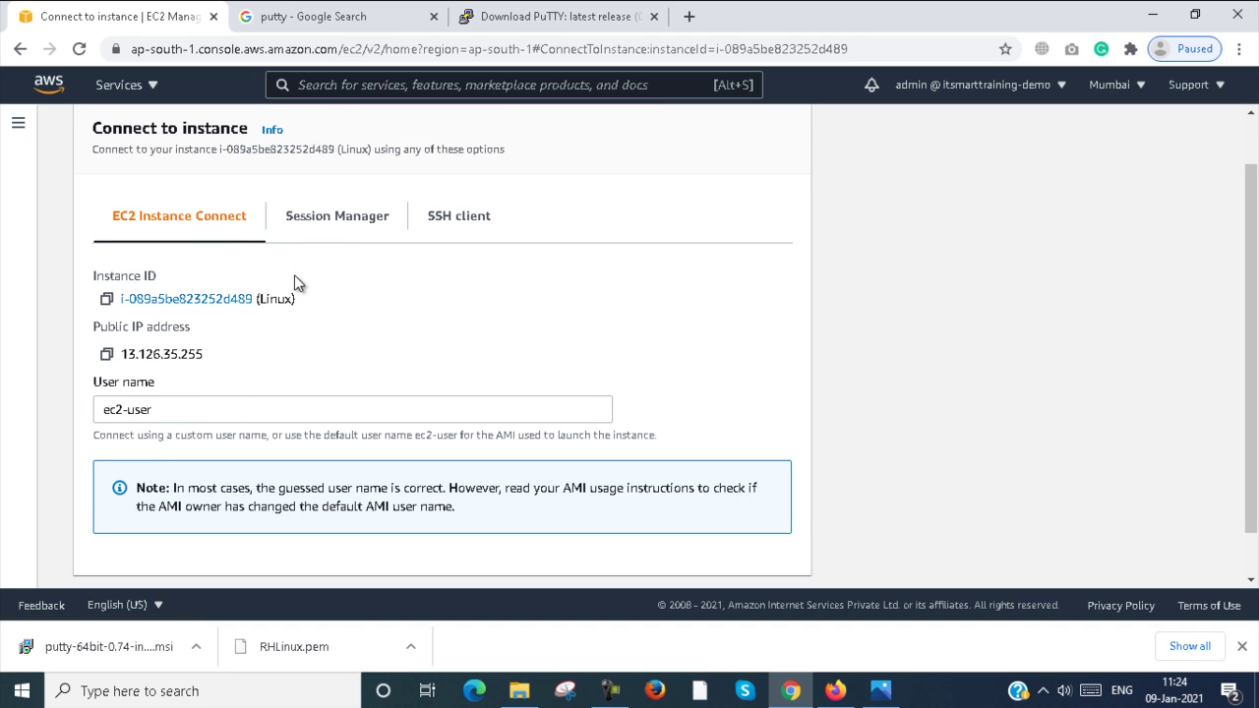
left_click(328, 219)
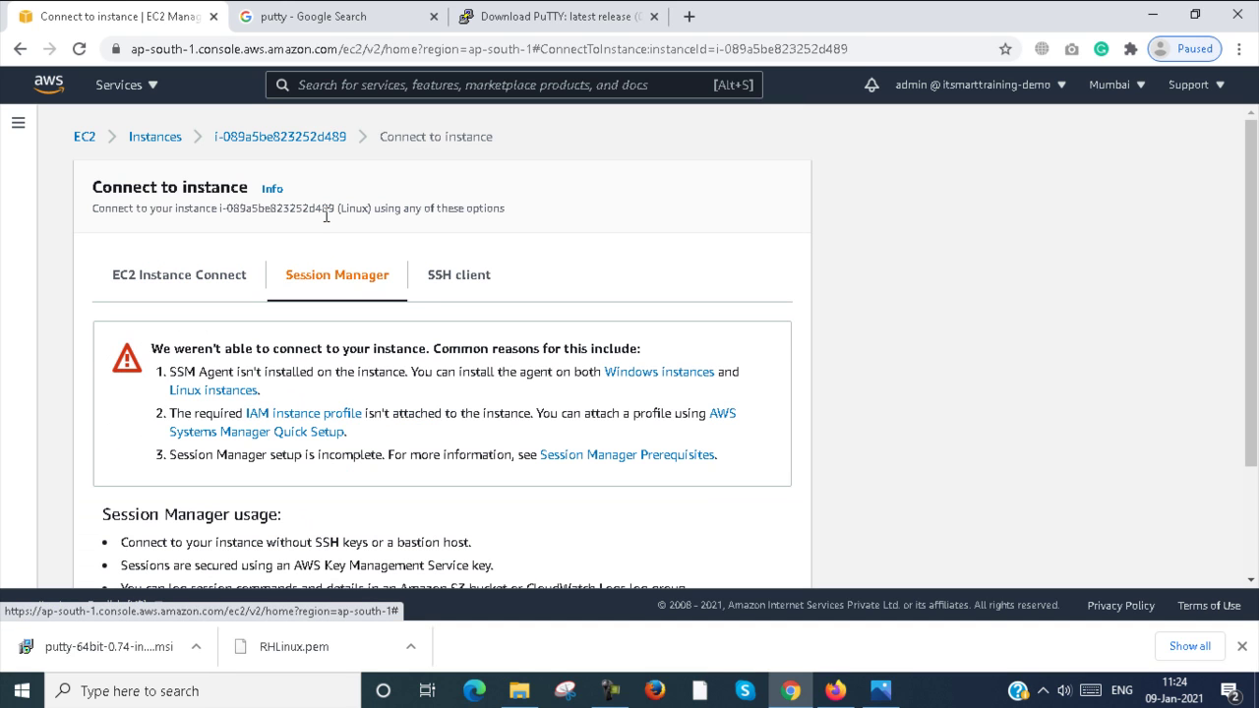
scroll(379, 394, "down", 3)
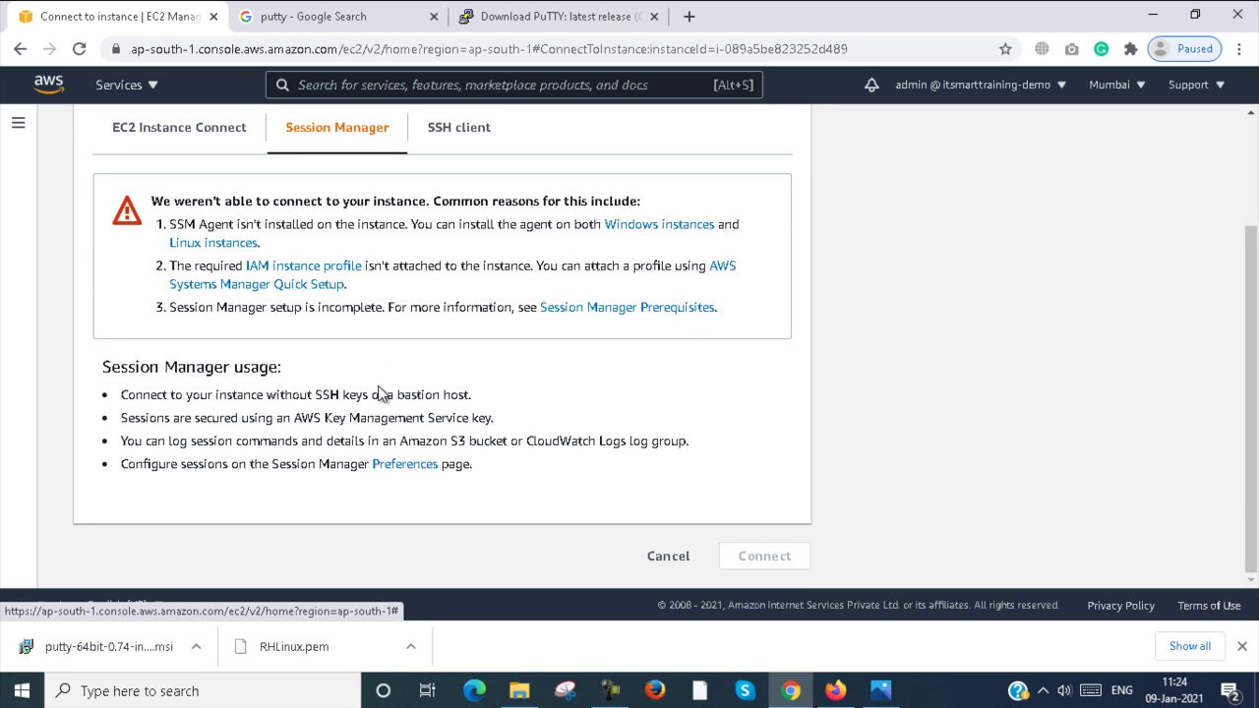
scroll(382, 393, "up", 1)
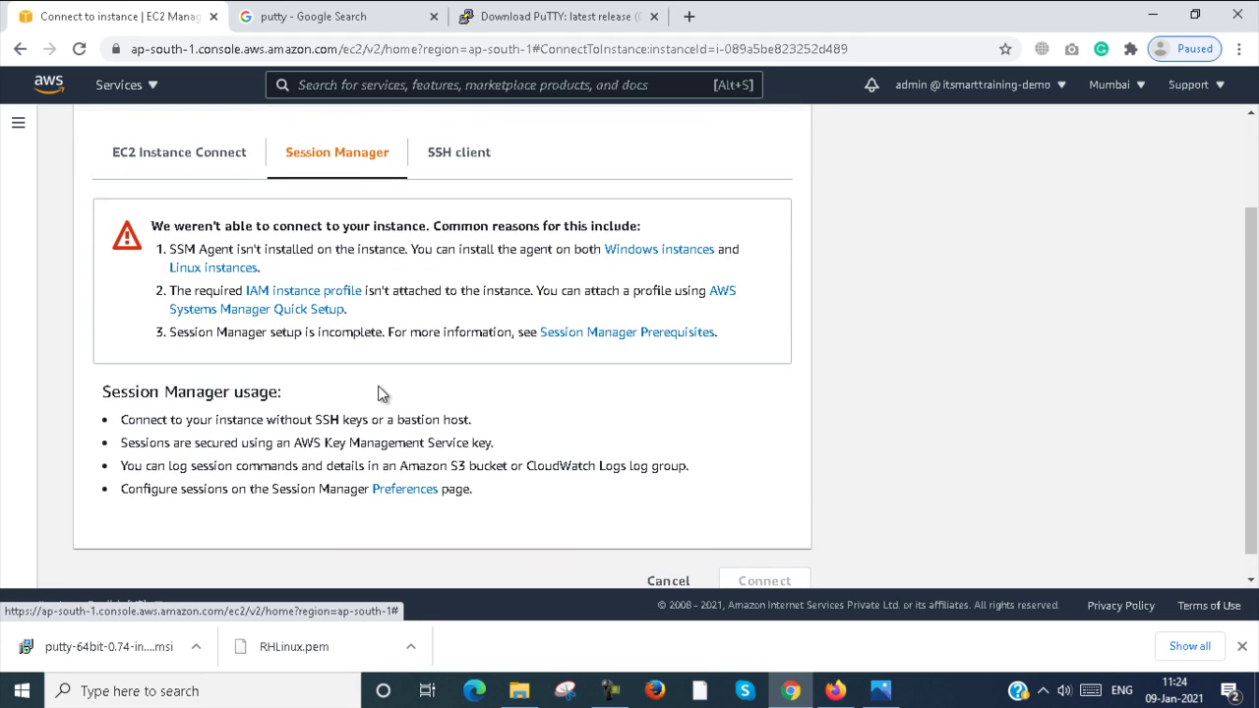
left_click(461, 157)
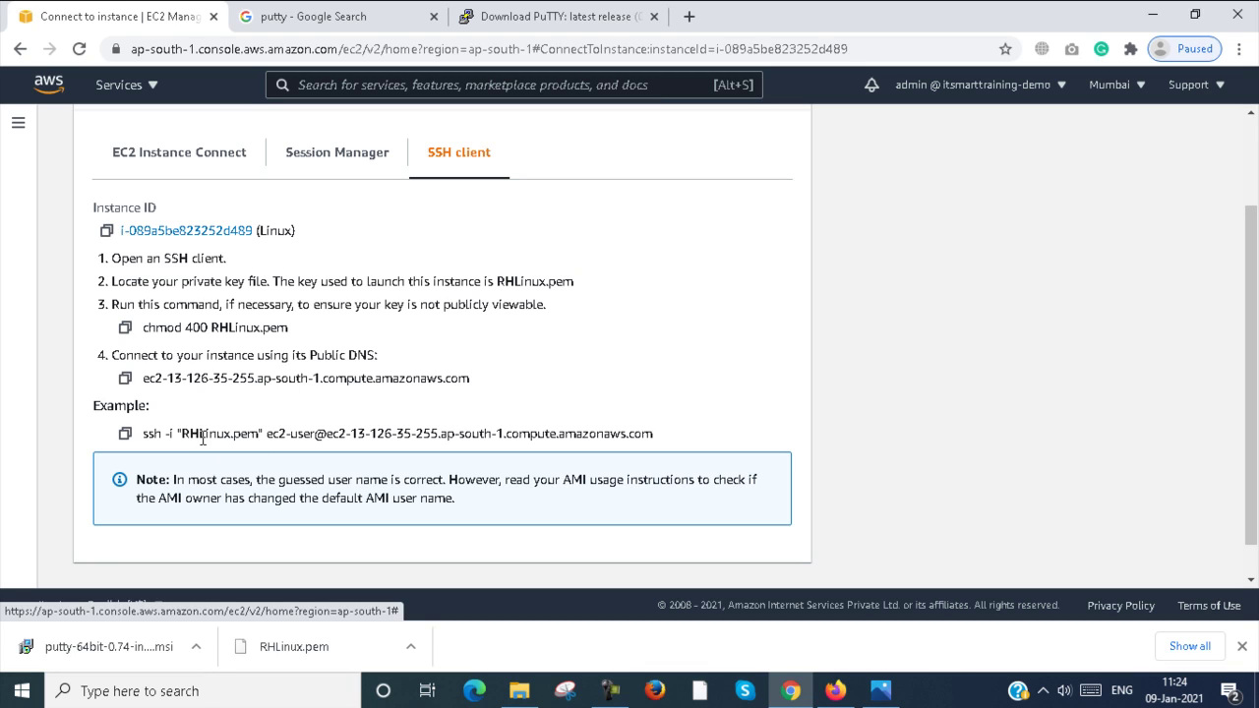
left_click(189, 232)
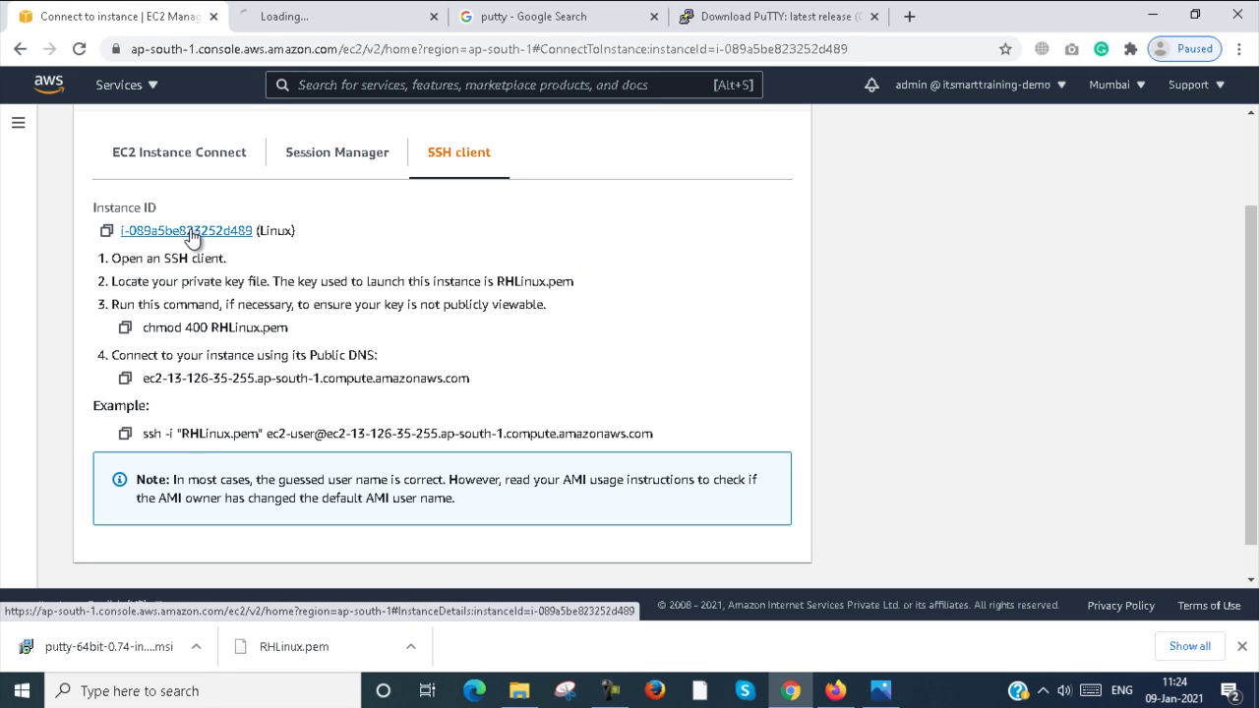
left_click(348, 17)
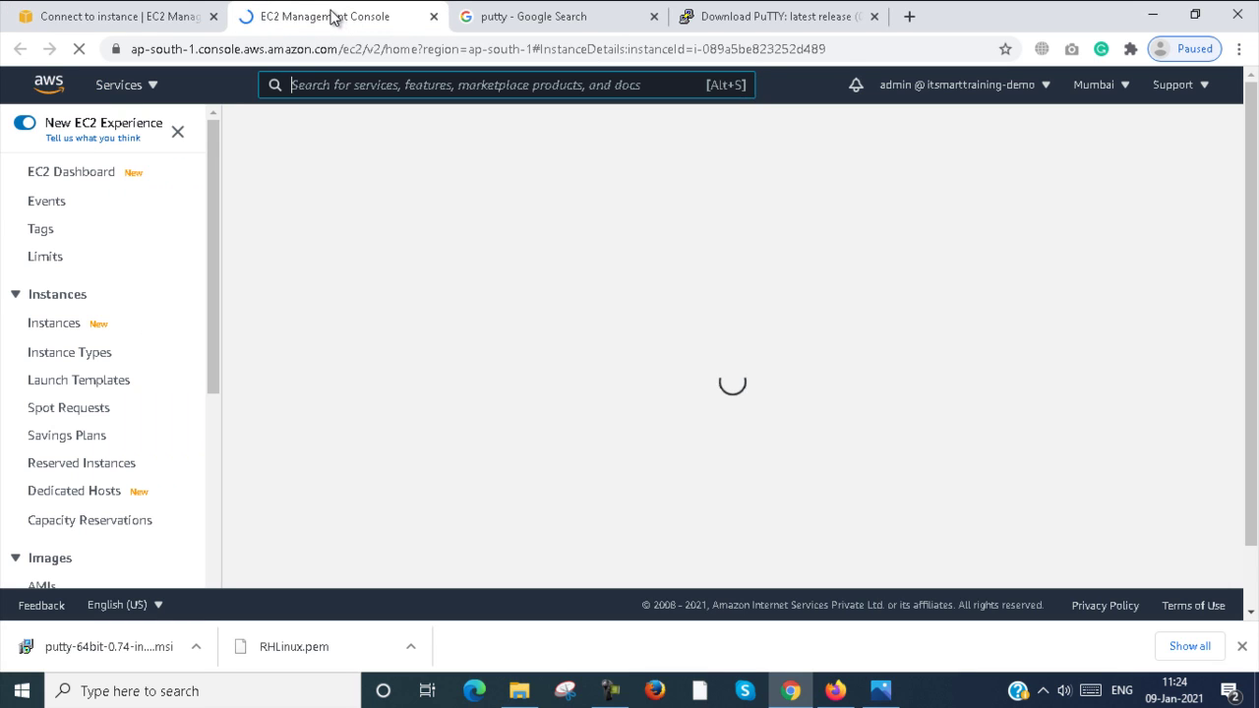
left_click(434, 17)
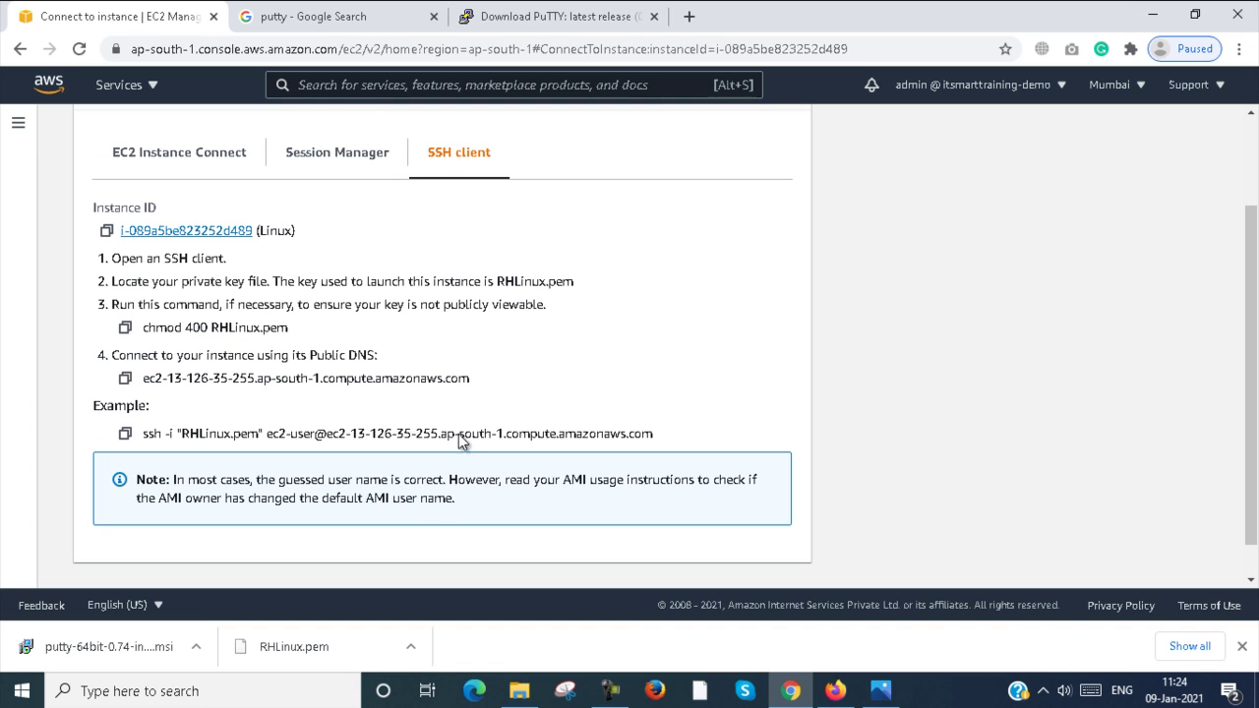
Step: Launch PuTTY from the PuTTY (64-bit) program folder
left_click(28, 696)
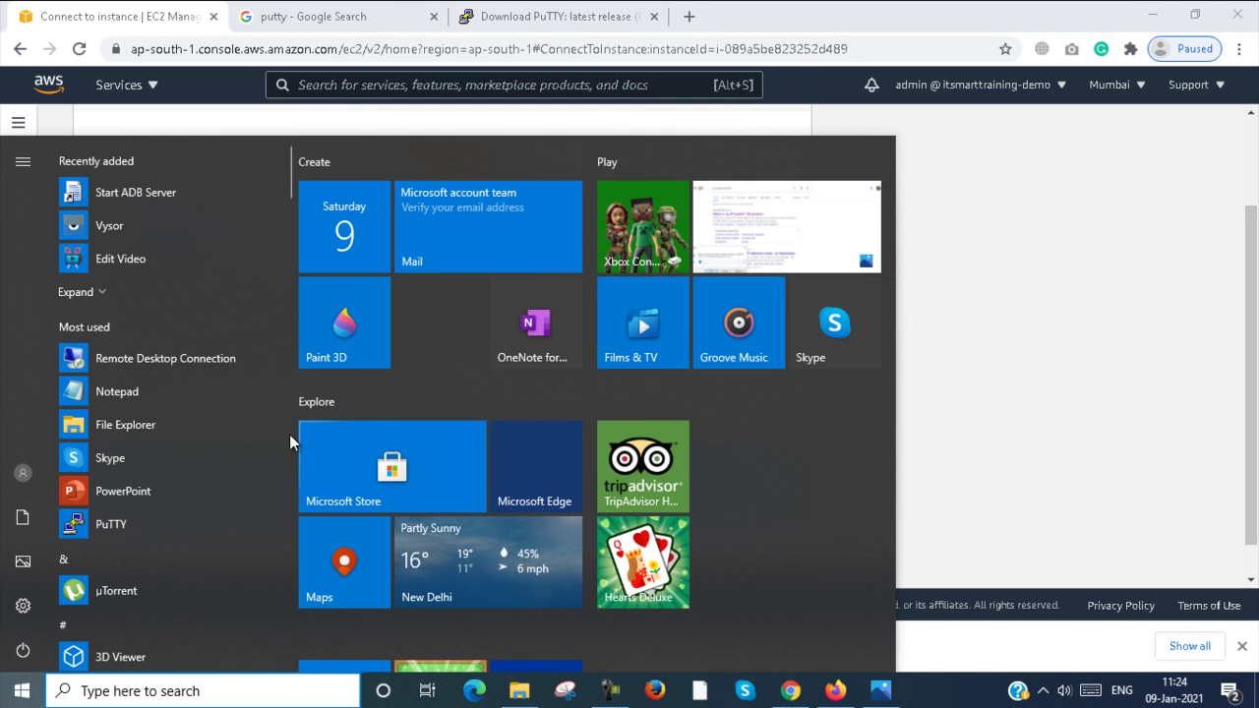
left_click_drag(291, 190, 282, 488)
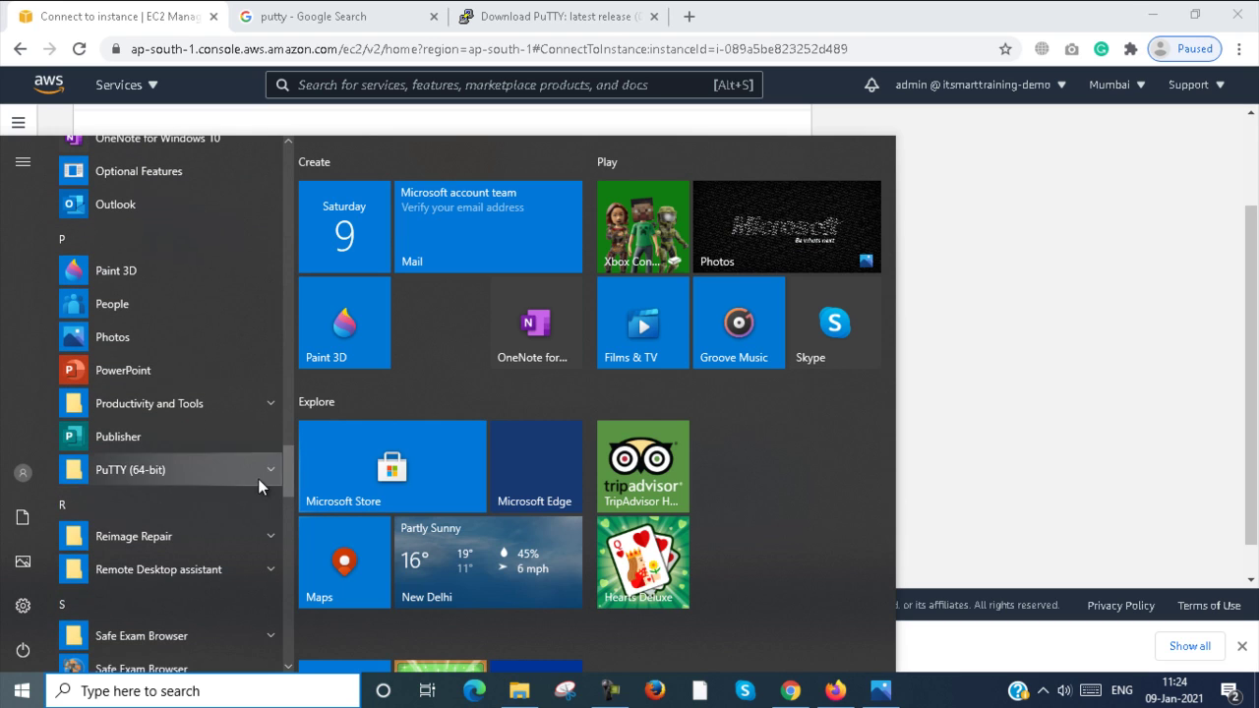
left_click(256, 477)
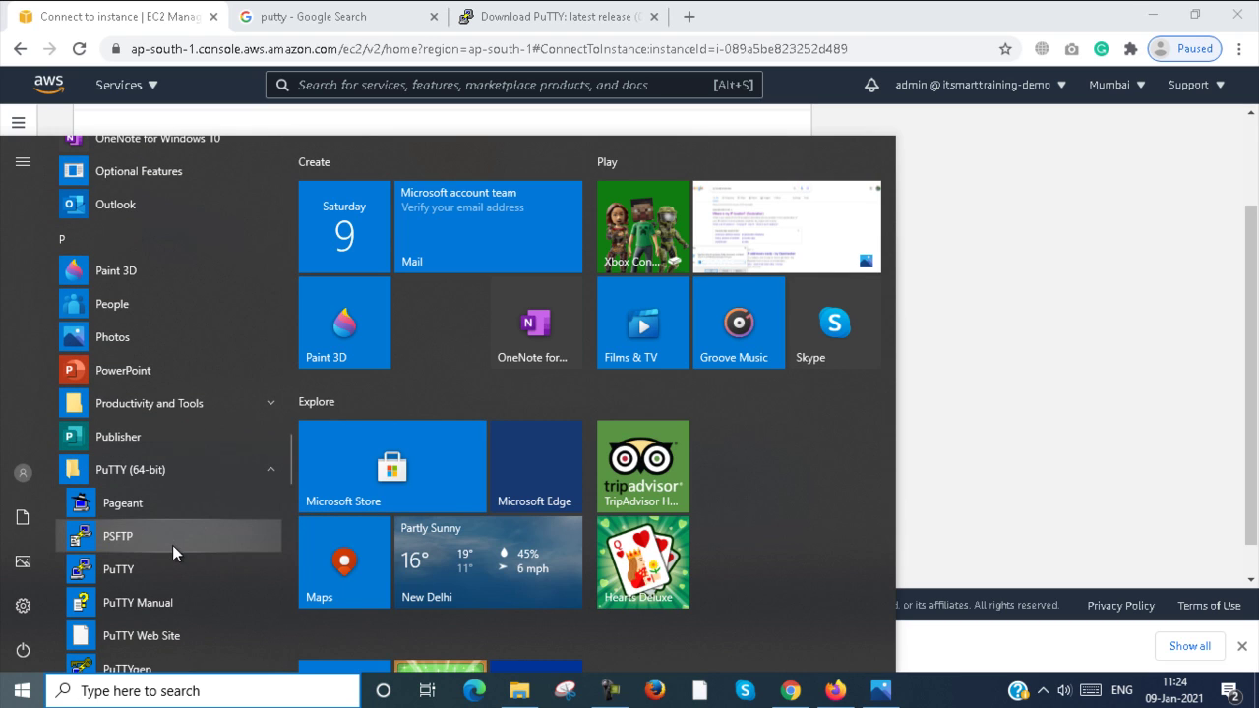
left_click(152, 567)
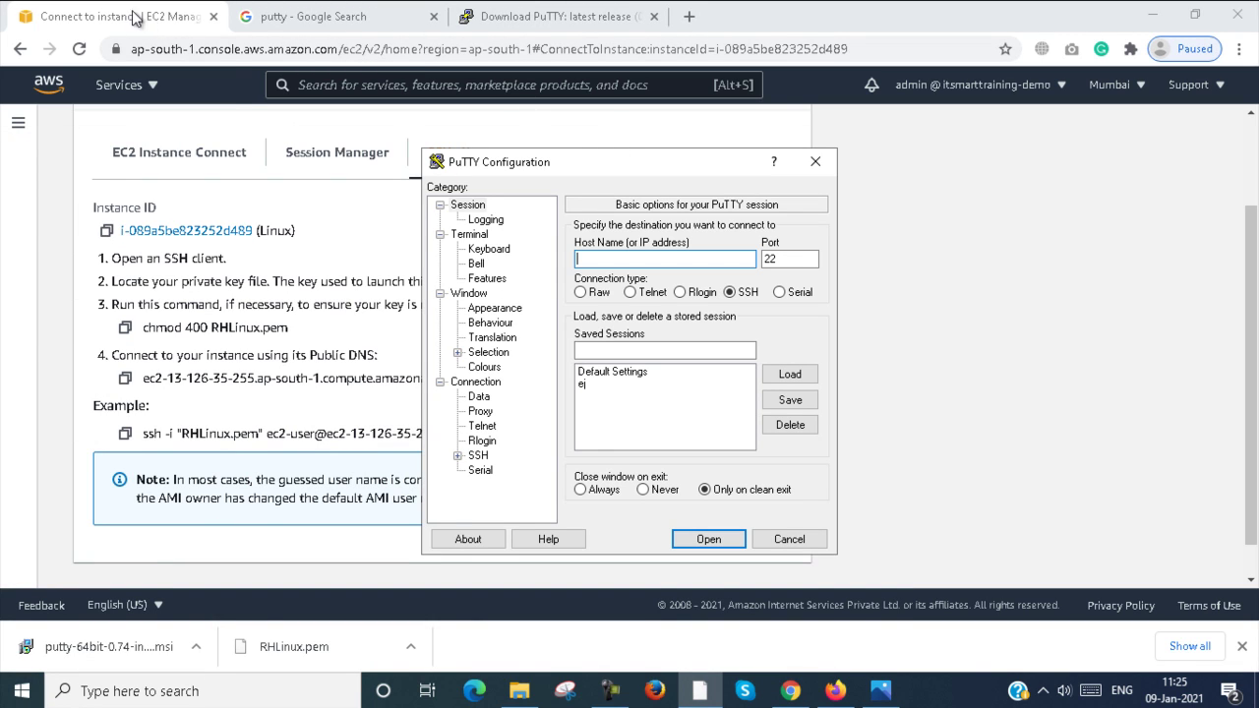
Step: Copy the public IP address 13.126.35.255 from the EC2 Instance Connect details into PuTTY as the host name
left_click(182, 166)
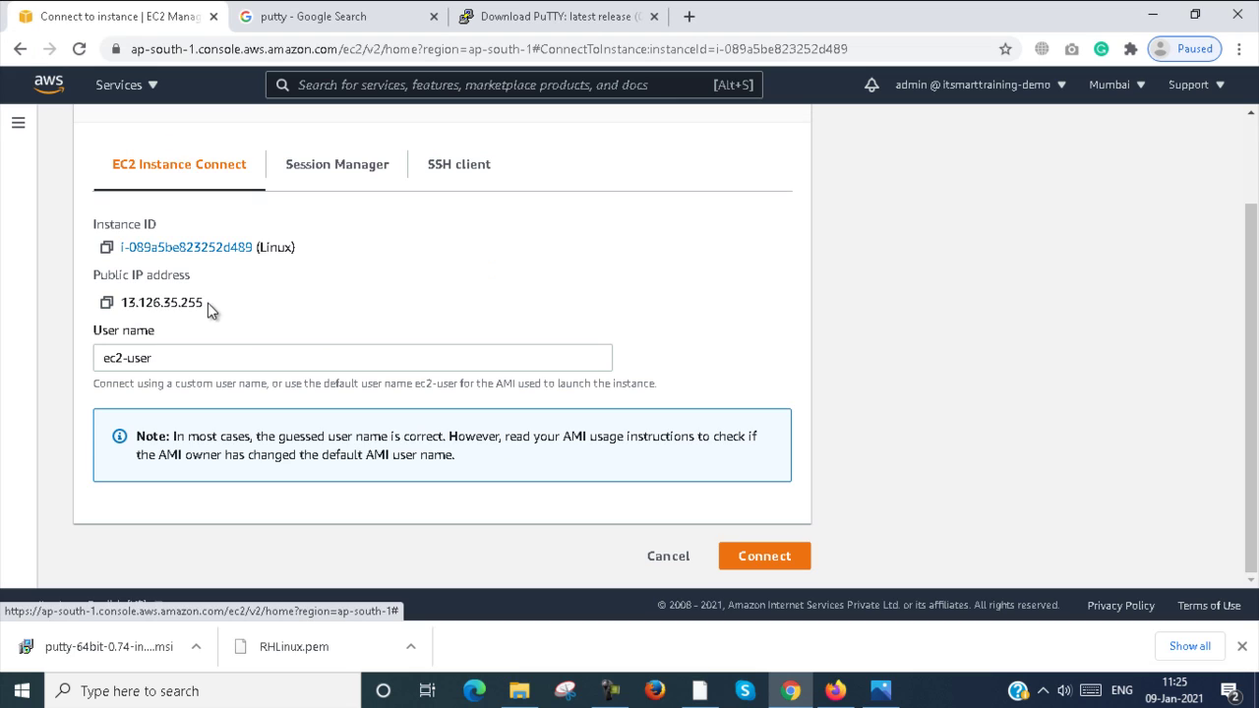
left_click_drag(207, 303, 120, 303)
key("ctrl+c")
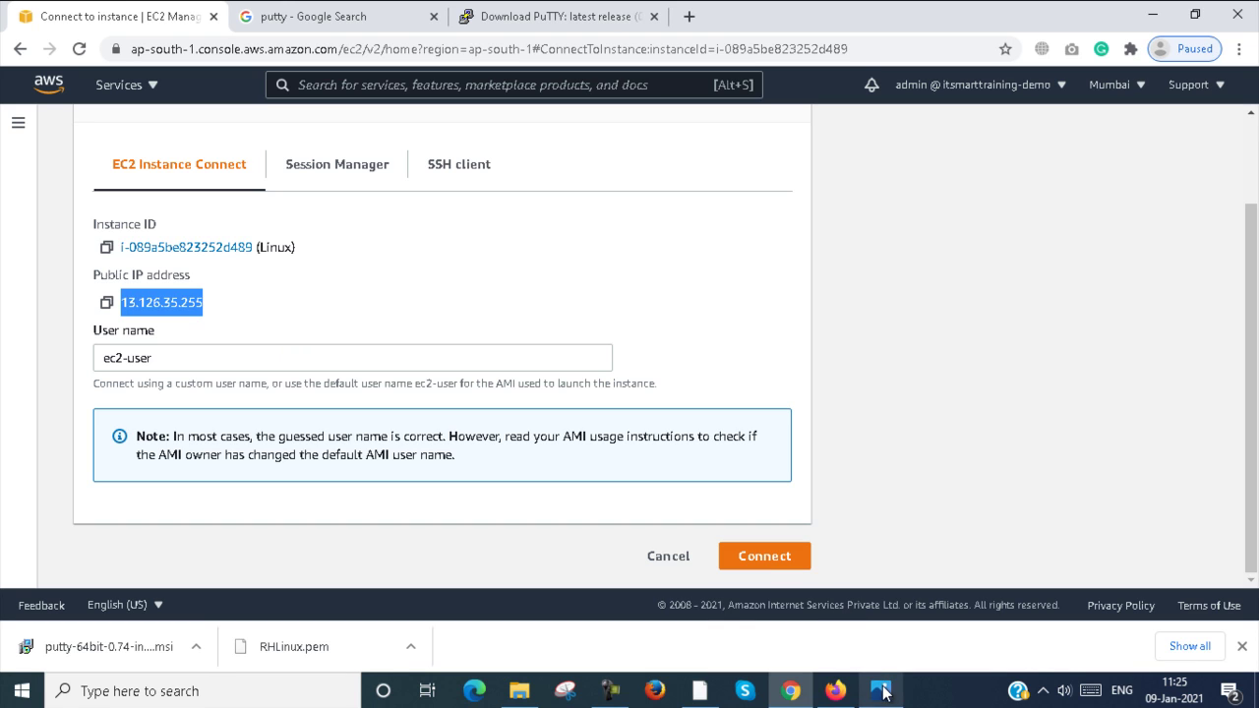
left_click(714, 692)
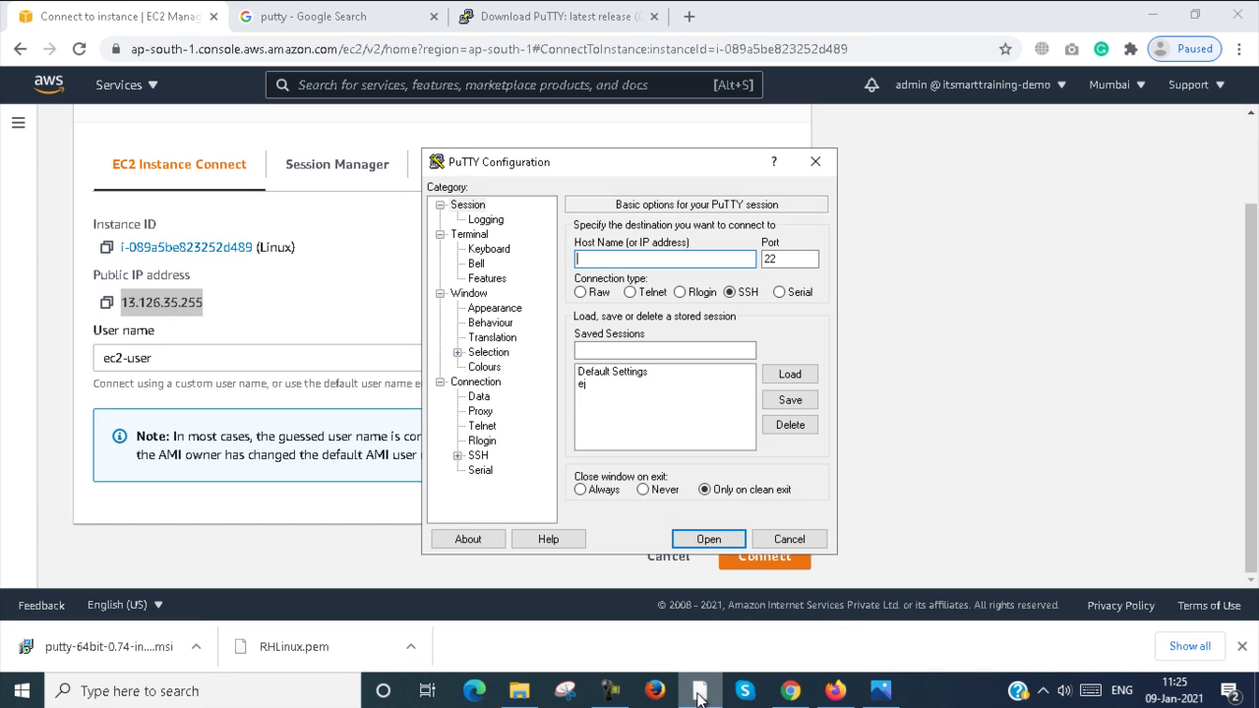
right_click(637, 261)
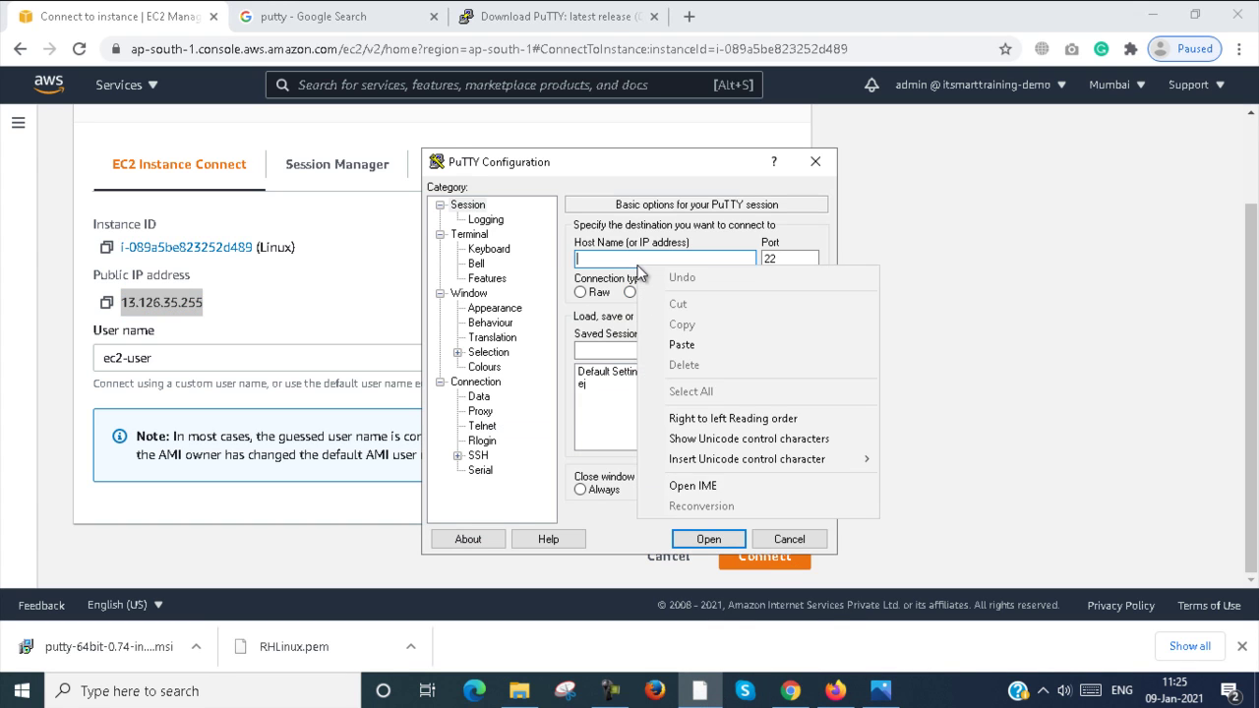
left_click(680, 346)
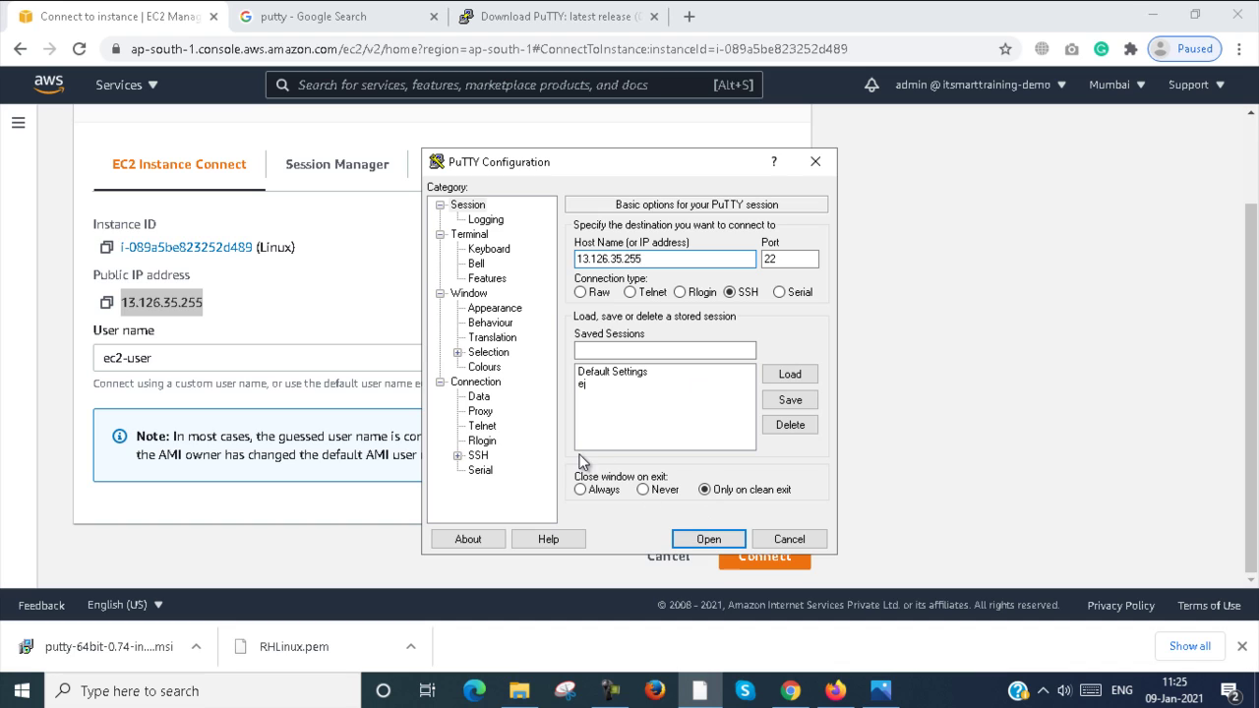
Step: Set RHlinux.ppk from Downloads as the private key file in PuTTY's SSH authentication options
left_click(456, 455)
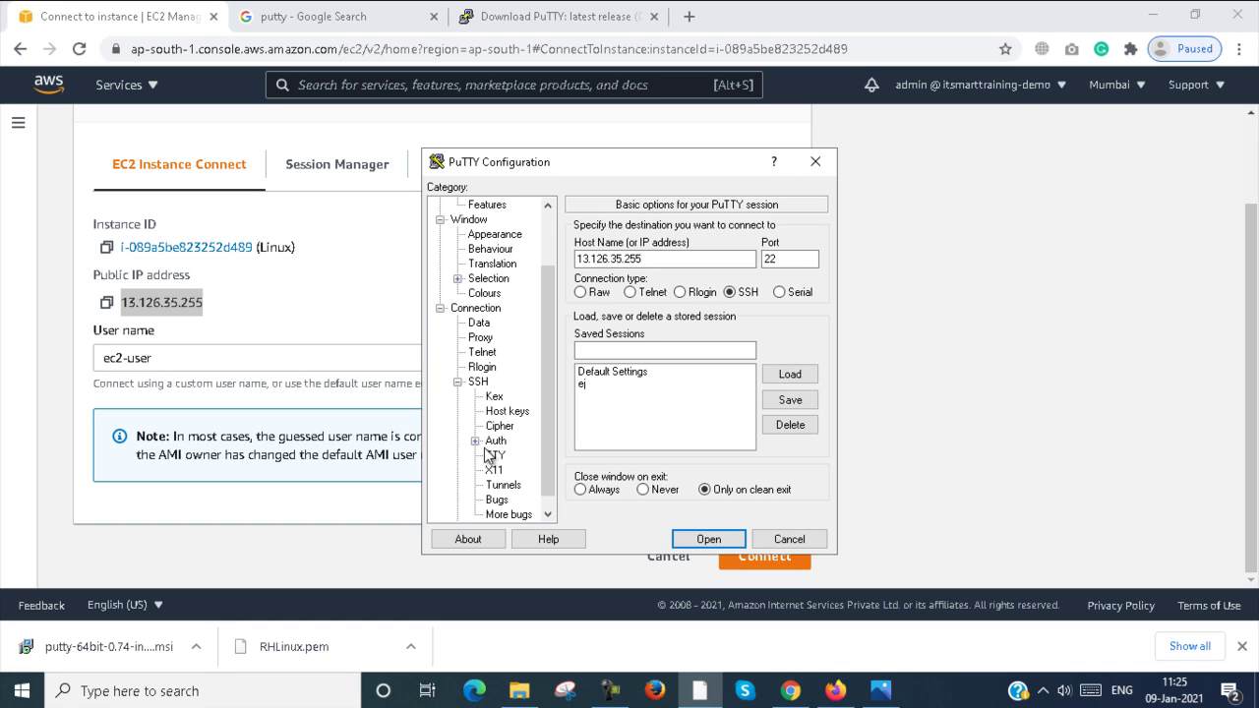
left_click(457, 382)
left_click(458, 456)
left_click(496, 441)
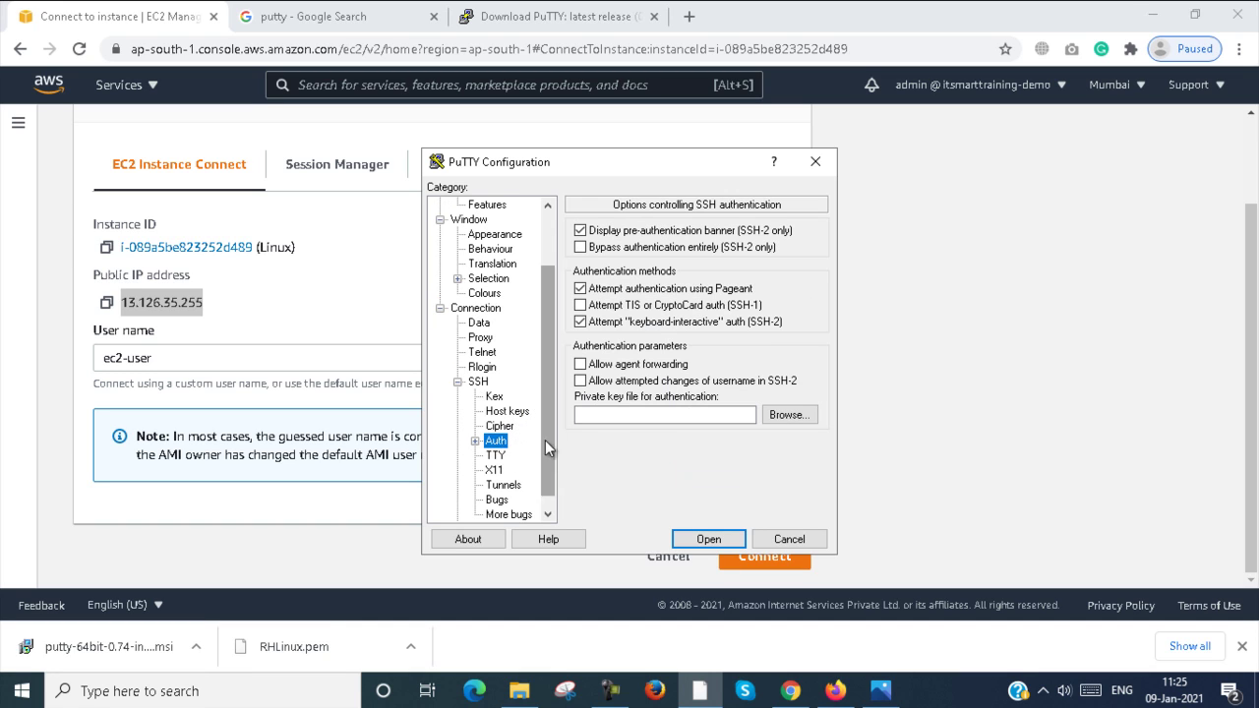
left_click(790, 415)
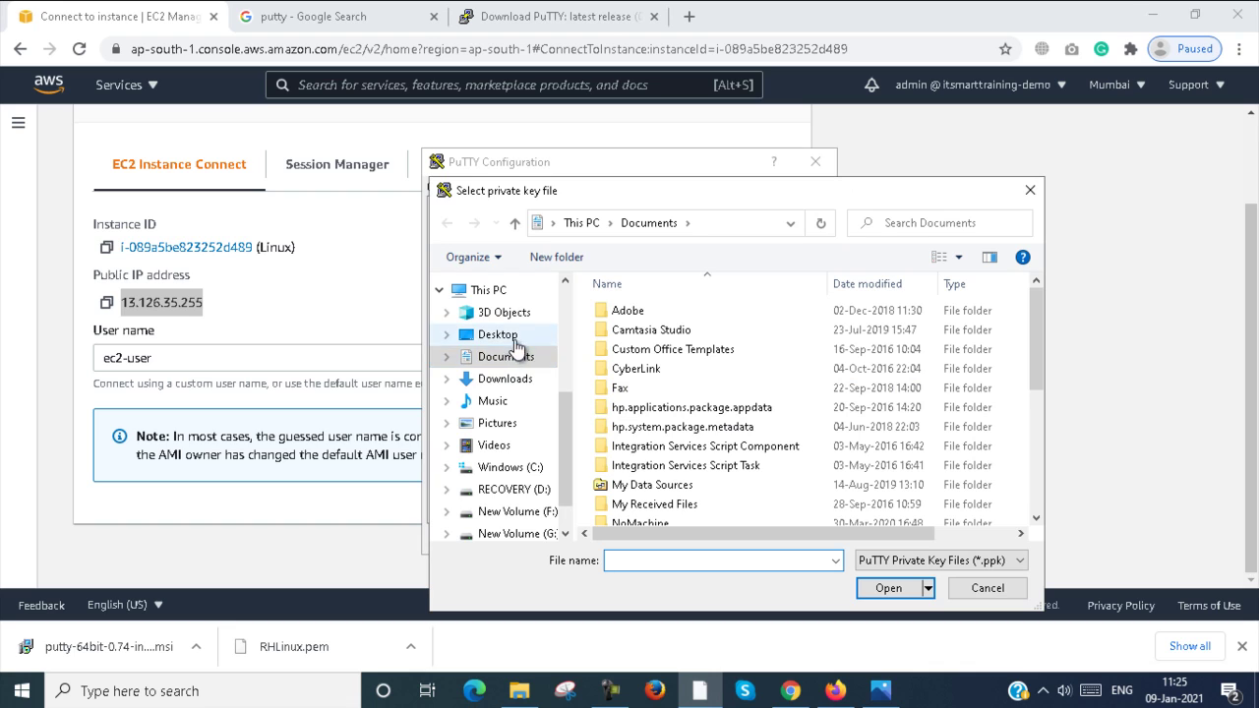
left_click(506, 379)
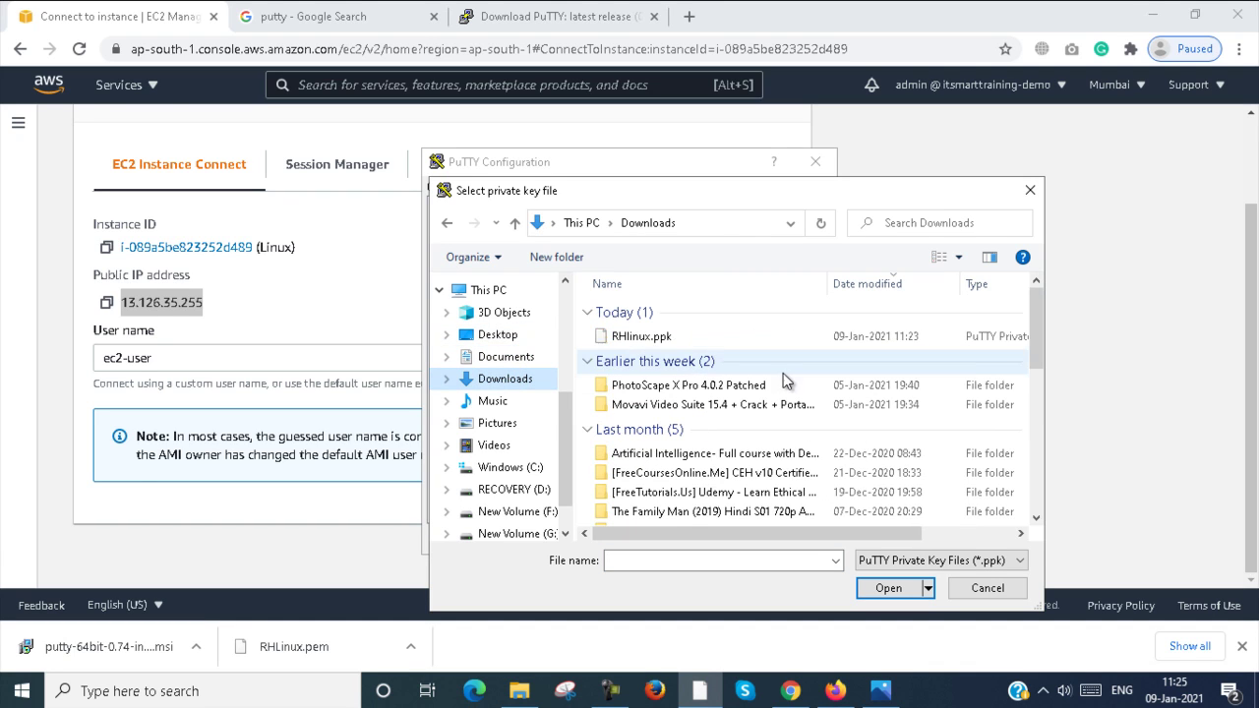
left_click(688, 338)
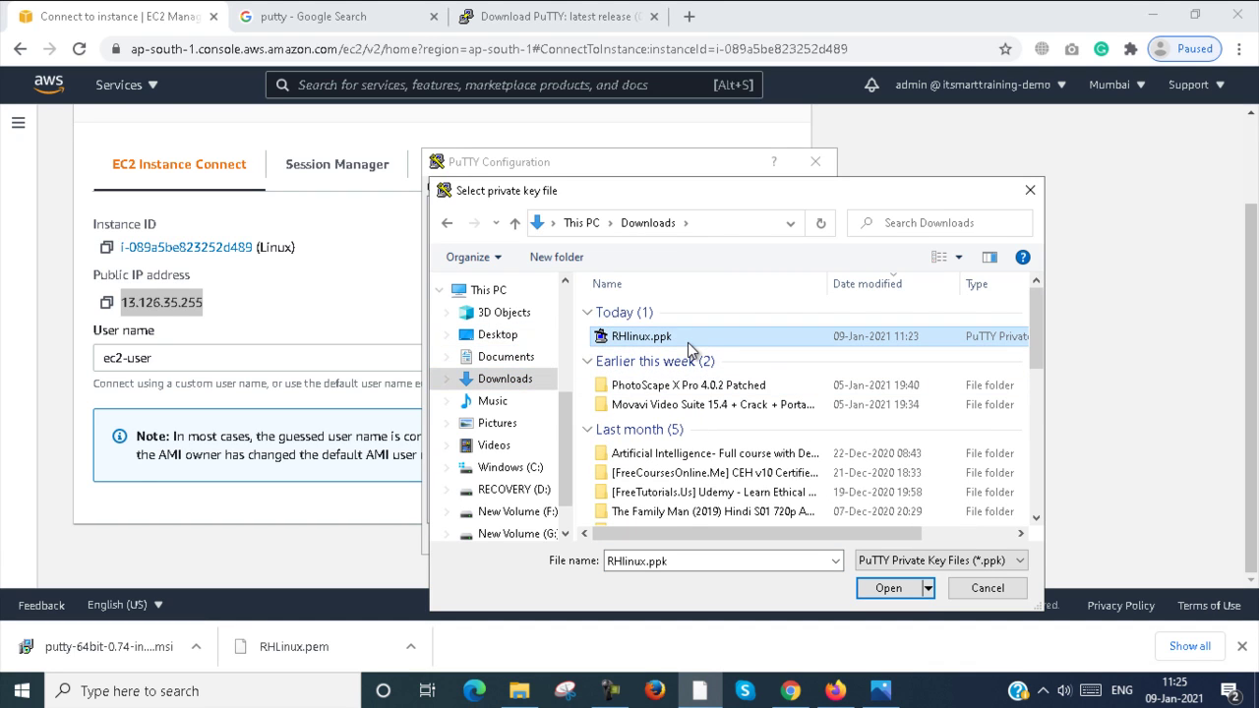
left_click(889, 588)
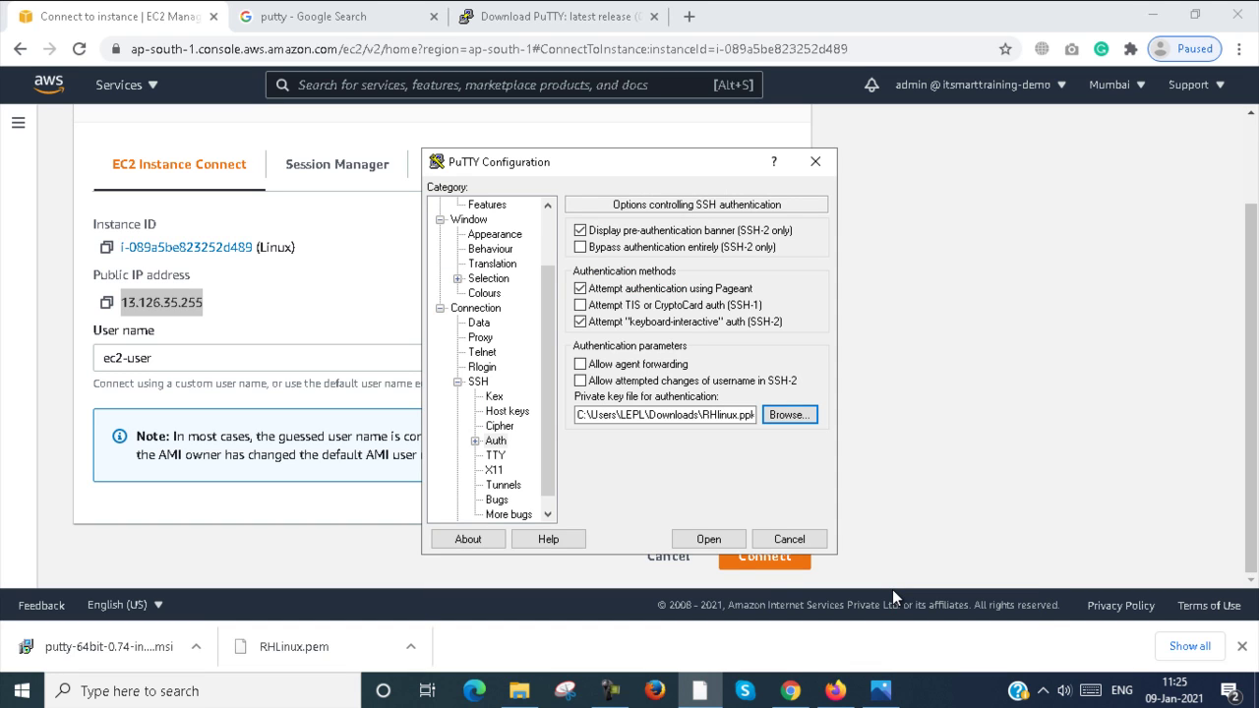
Step: Open the SSH connection to 13.126.35.255, trust the server's host key and reposition the terminal window beside the connection details
left_click(709, 539)
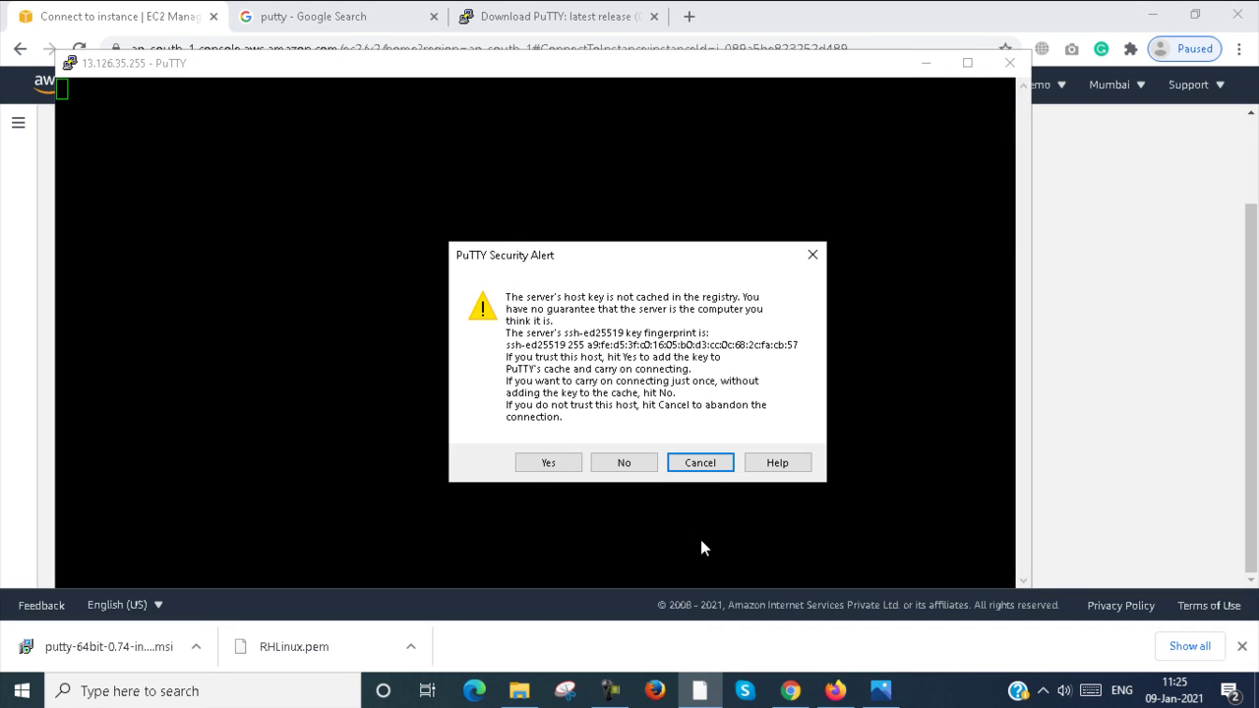
left_click(548, 462)
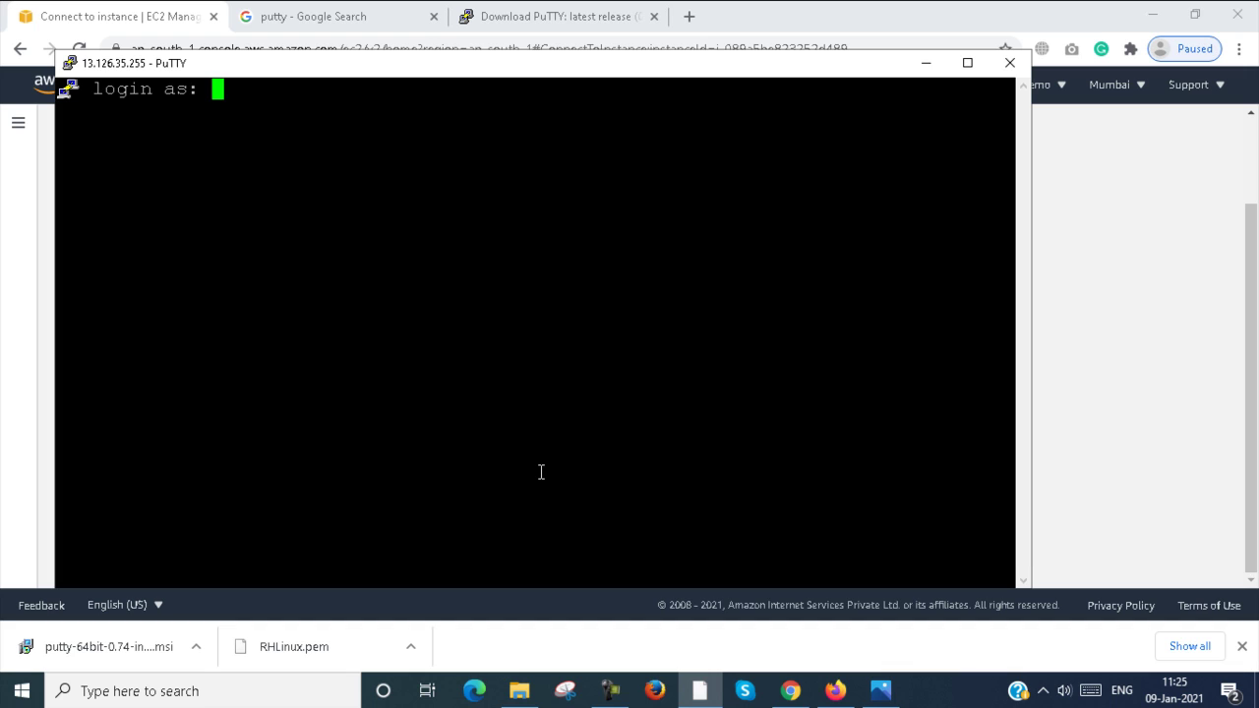
left_click_drag(317, 71, 581, 56)
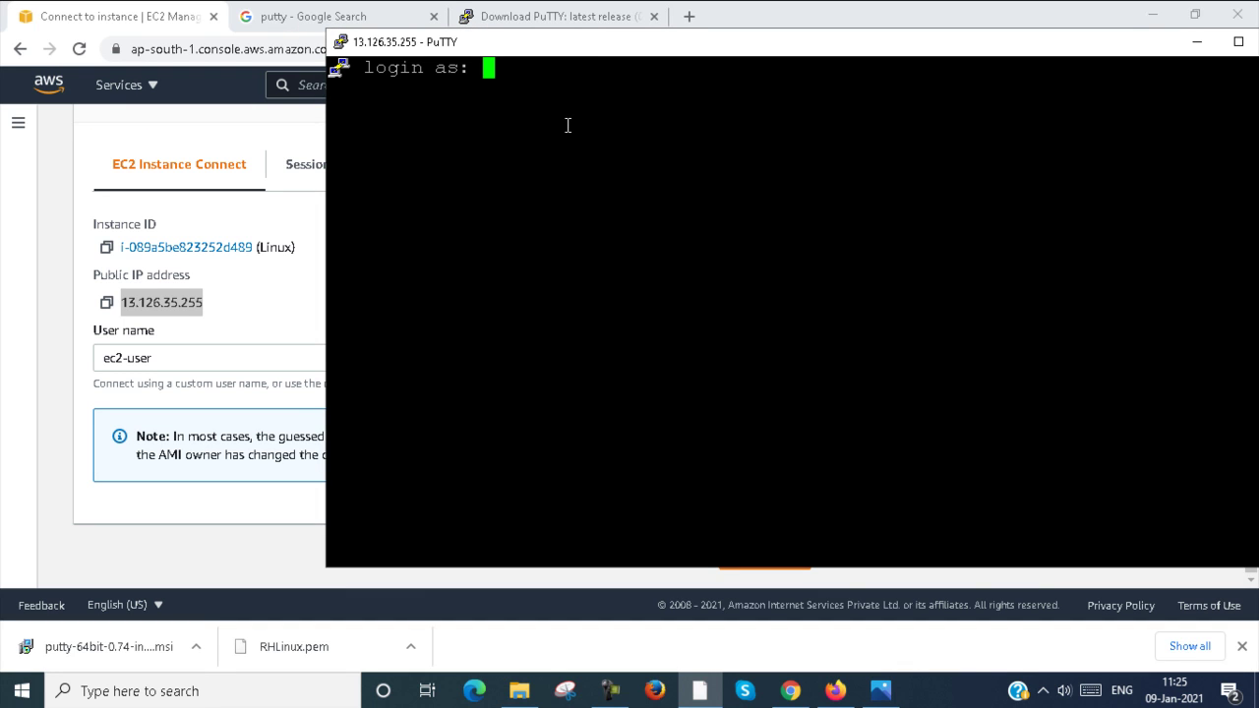
Step: Log in to the Linux instance as ec2-user and bring up a few fresh shell prompts
type("ec2-user")
key("Return")
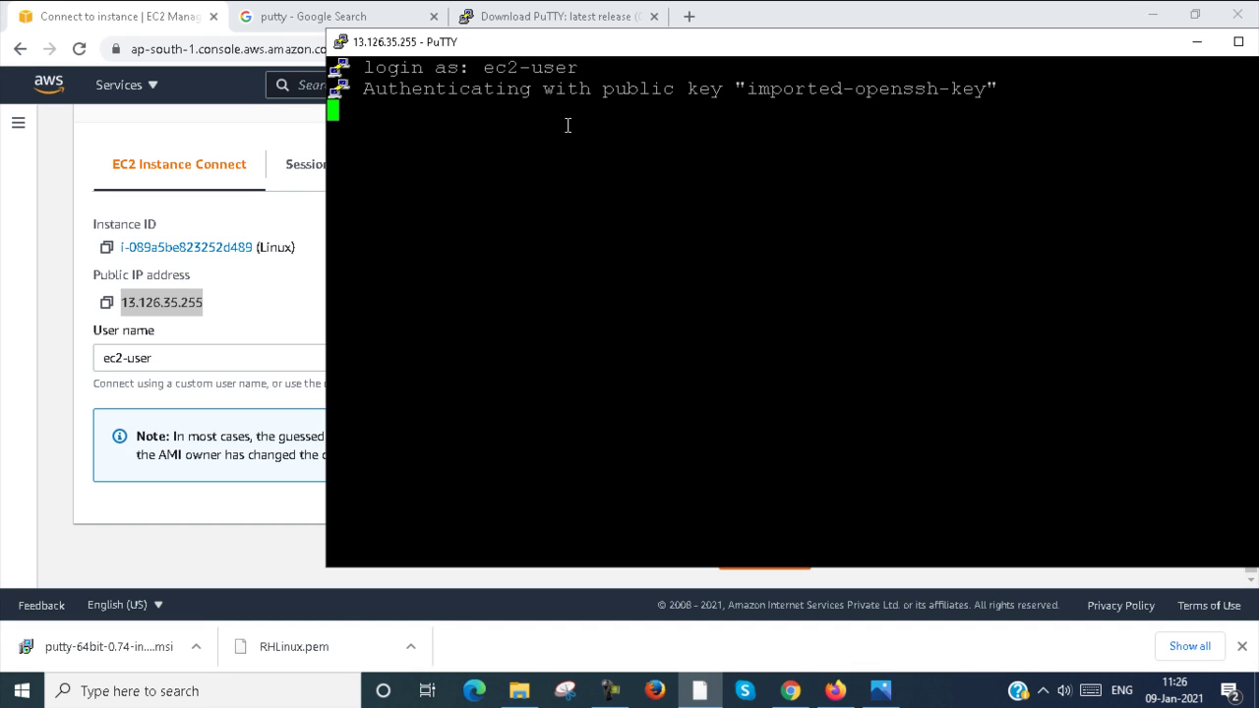
key("Return")
key("Return")
key("Return")
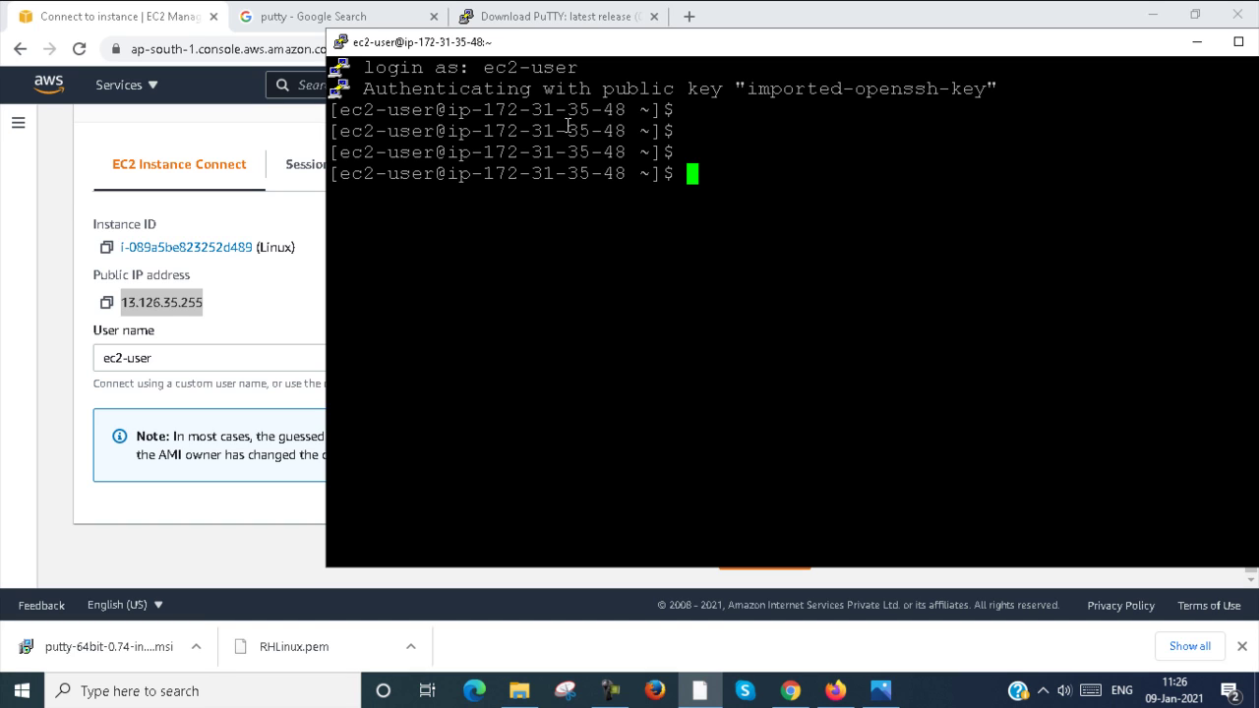
Step: Query the instance's network interfaces with ip addr and highlight the private IPv4 address of eth0
type("ip addr")
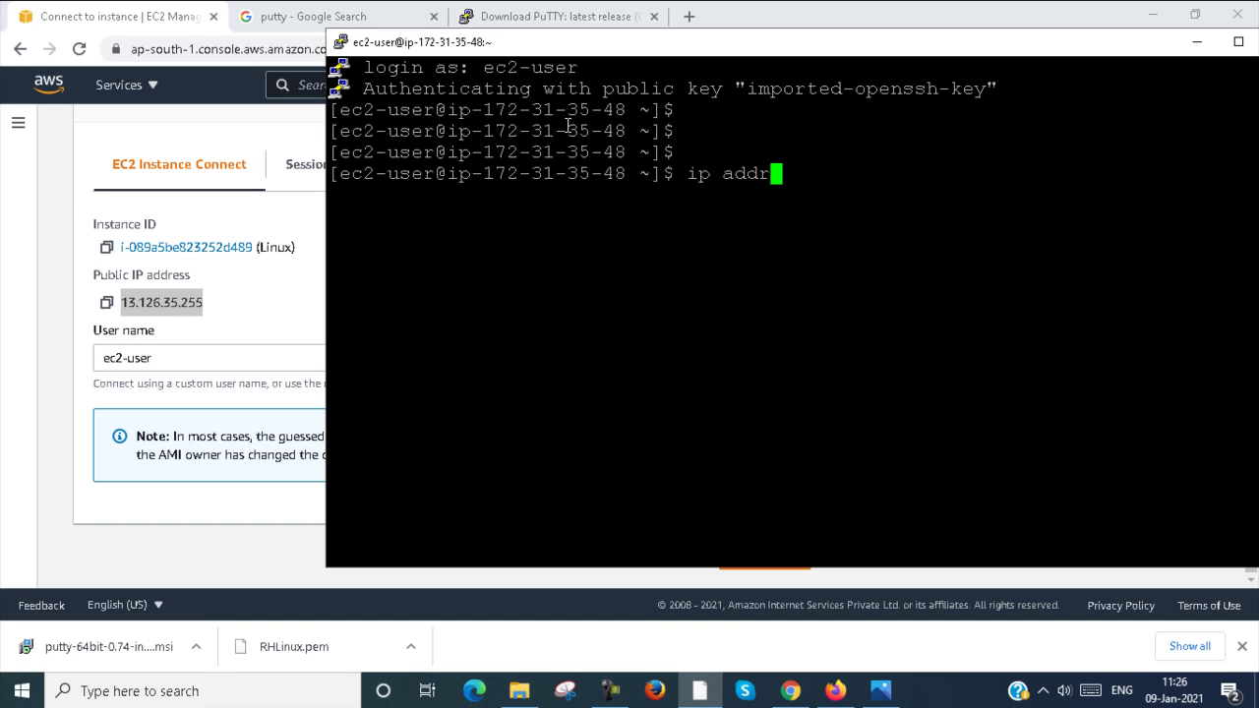
key("Return")
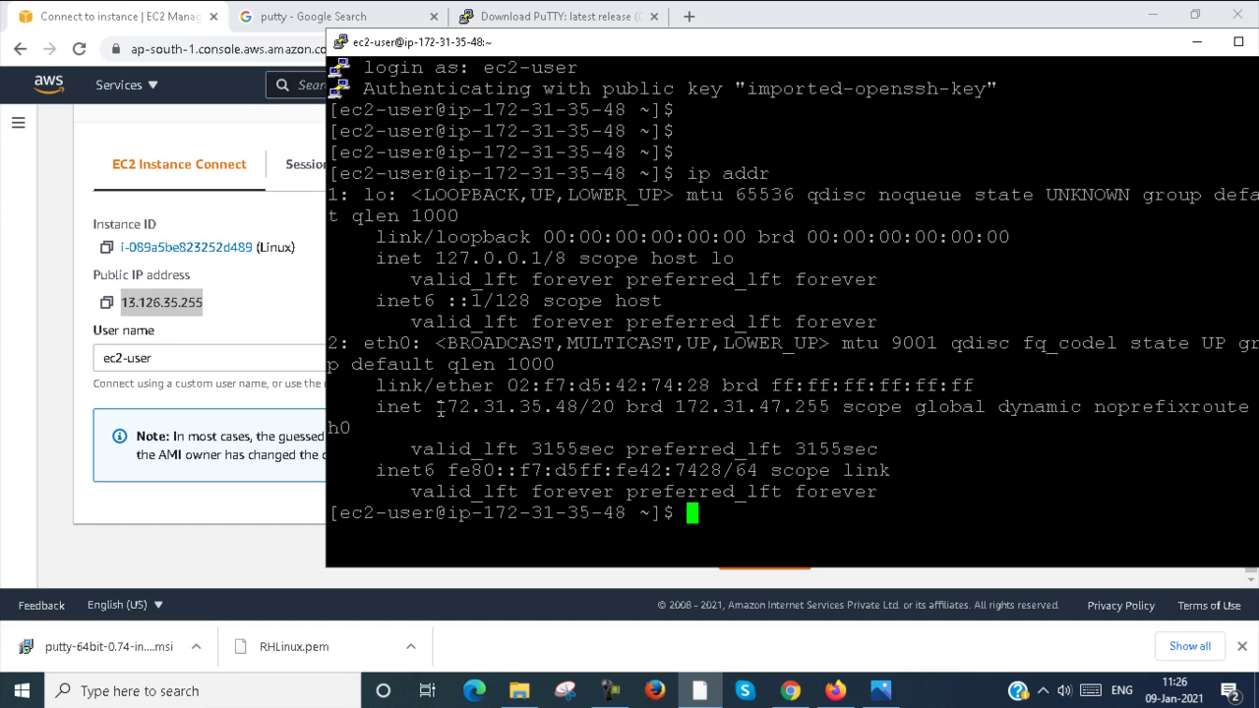
left_click_drag(439, 409, 614, 407)
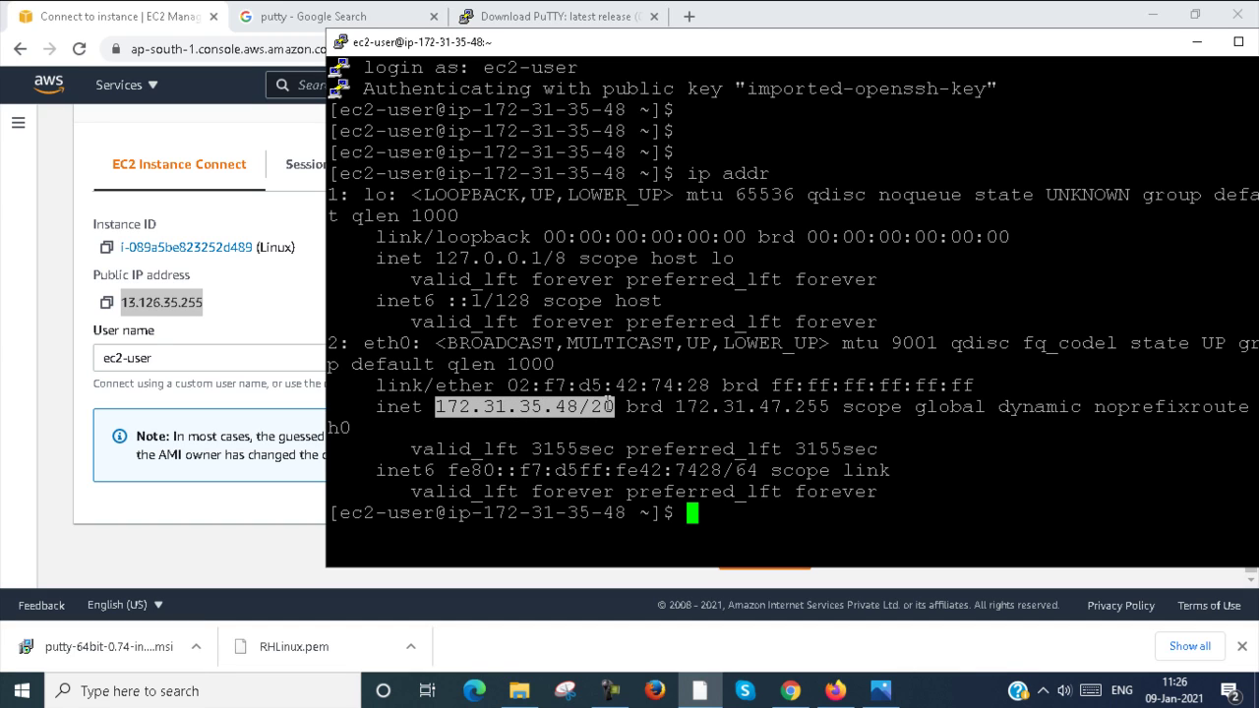
left_click(754, 531)
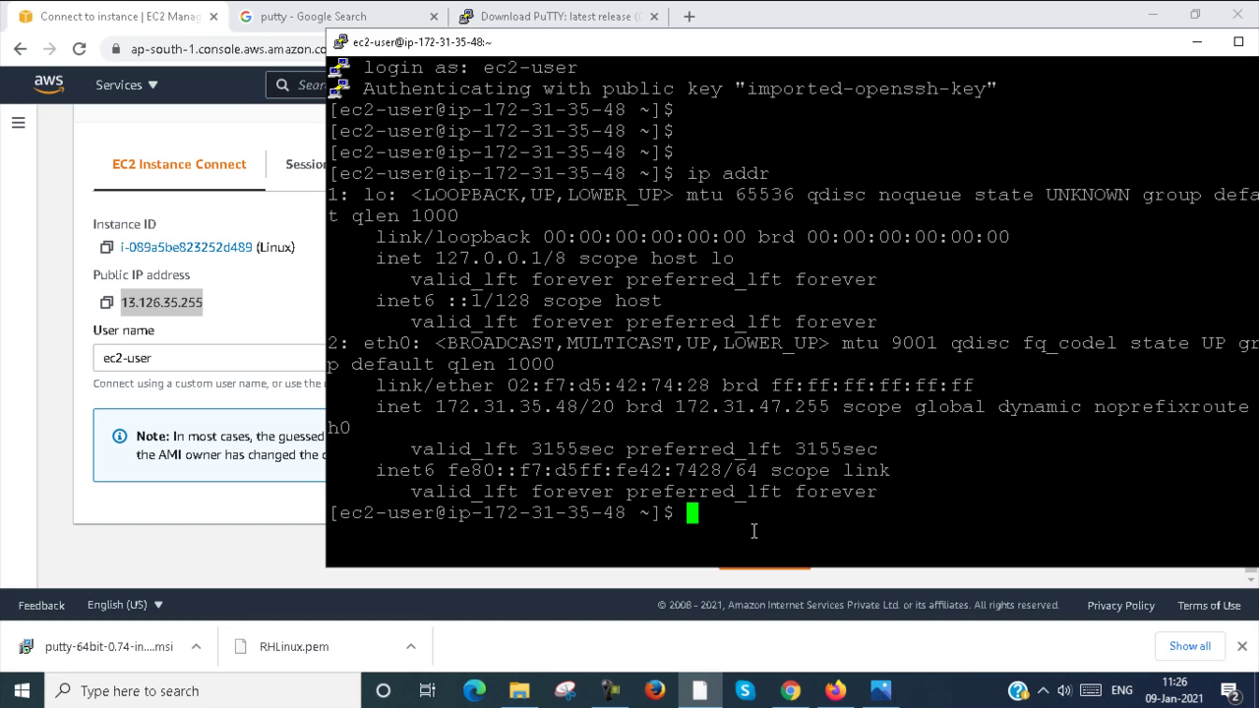
type("ping ")
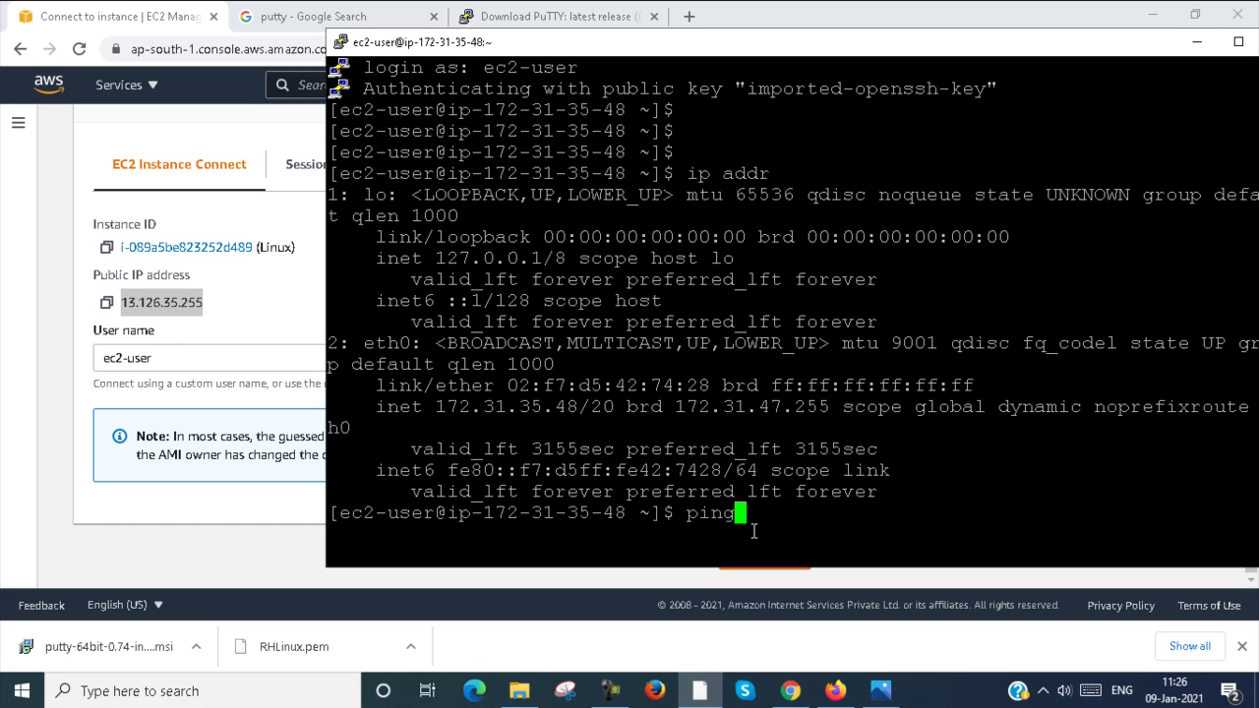
type("www.google.")
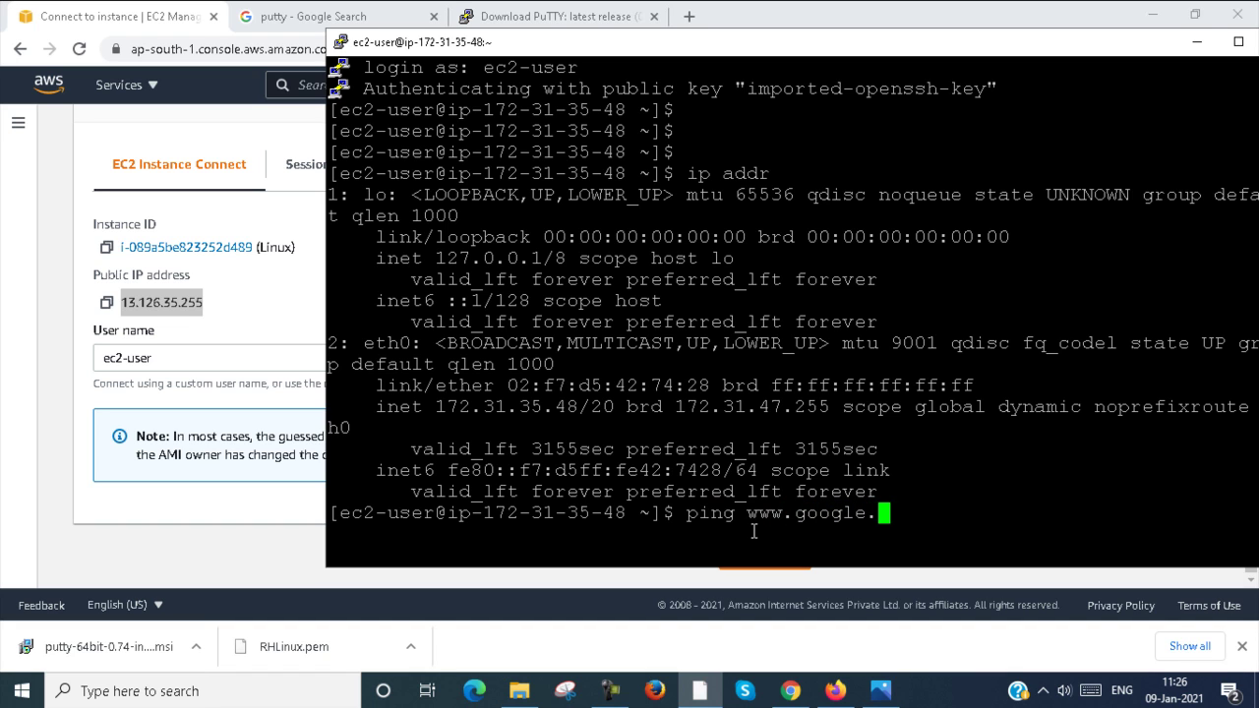
type("com")
key("Return")
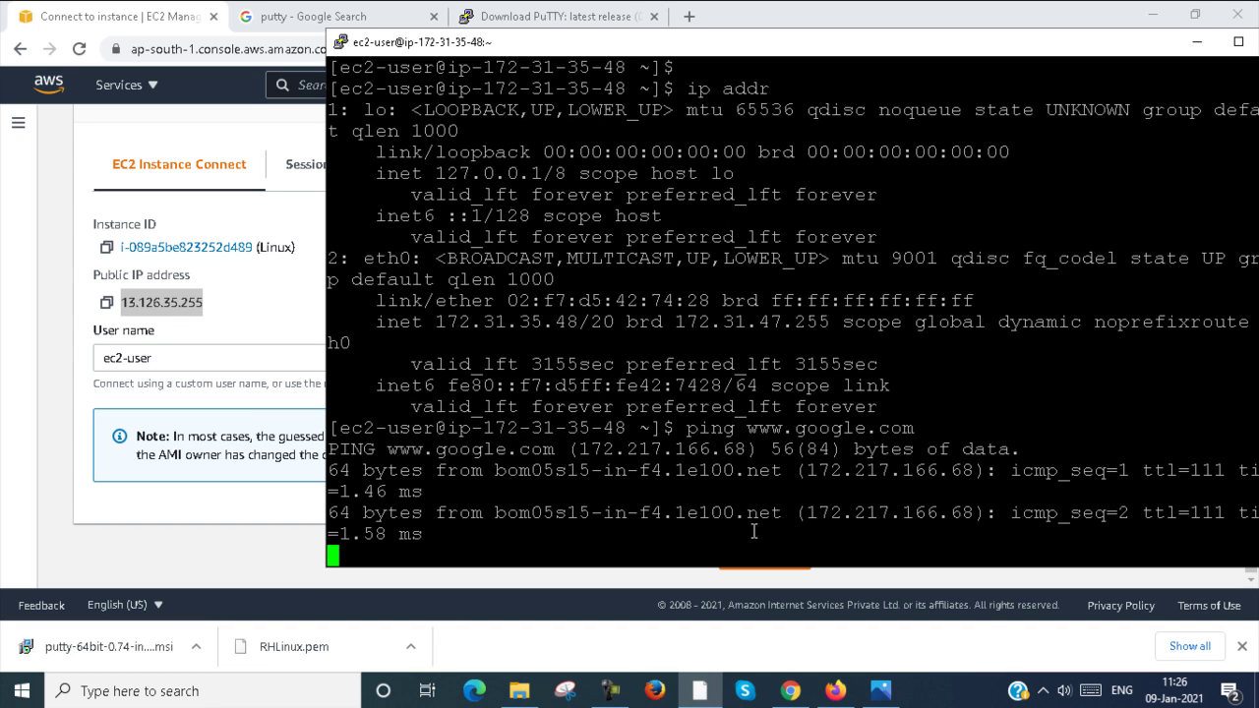
key("ctrl+c")
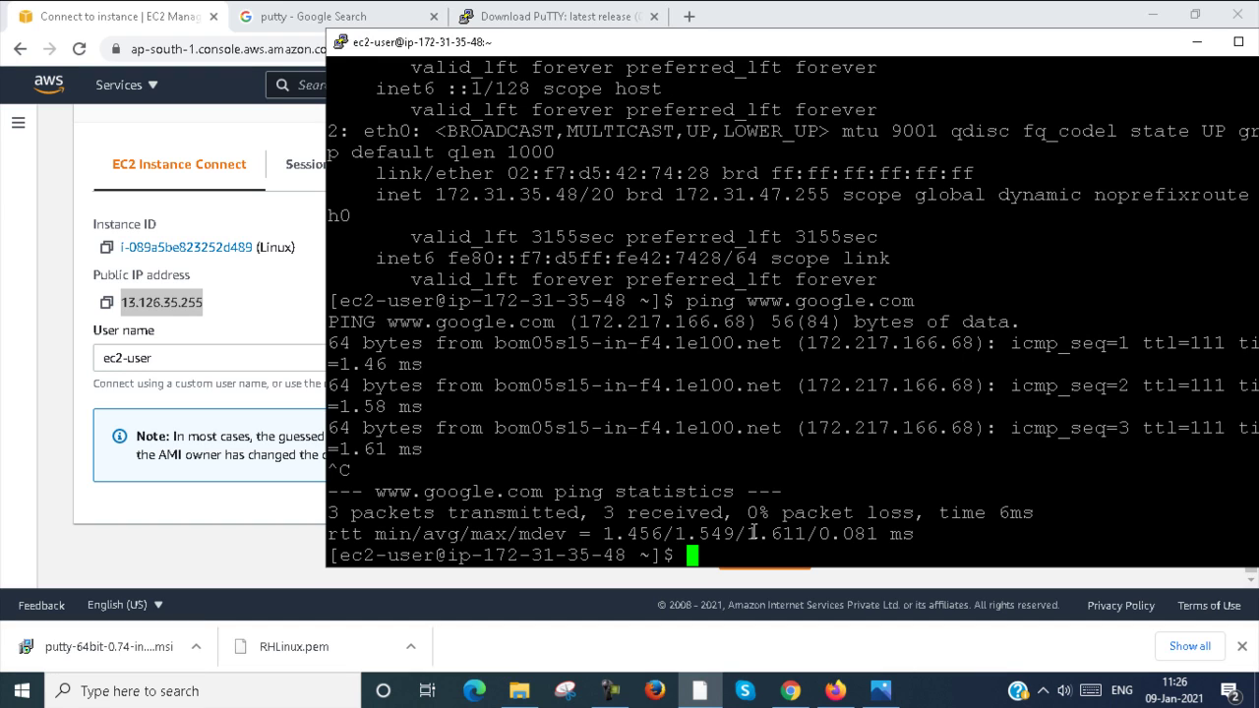
Step: Try to update the system packages with yum update as ec2-user
type("yum upd")
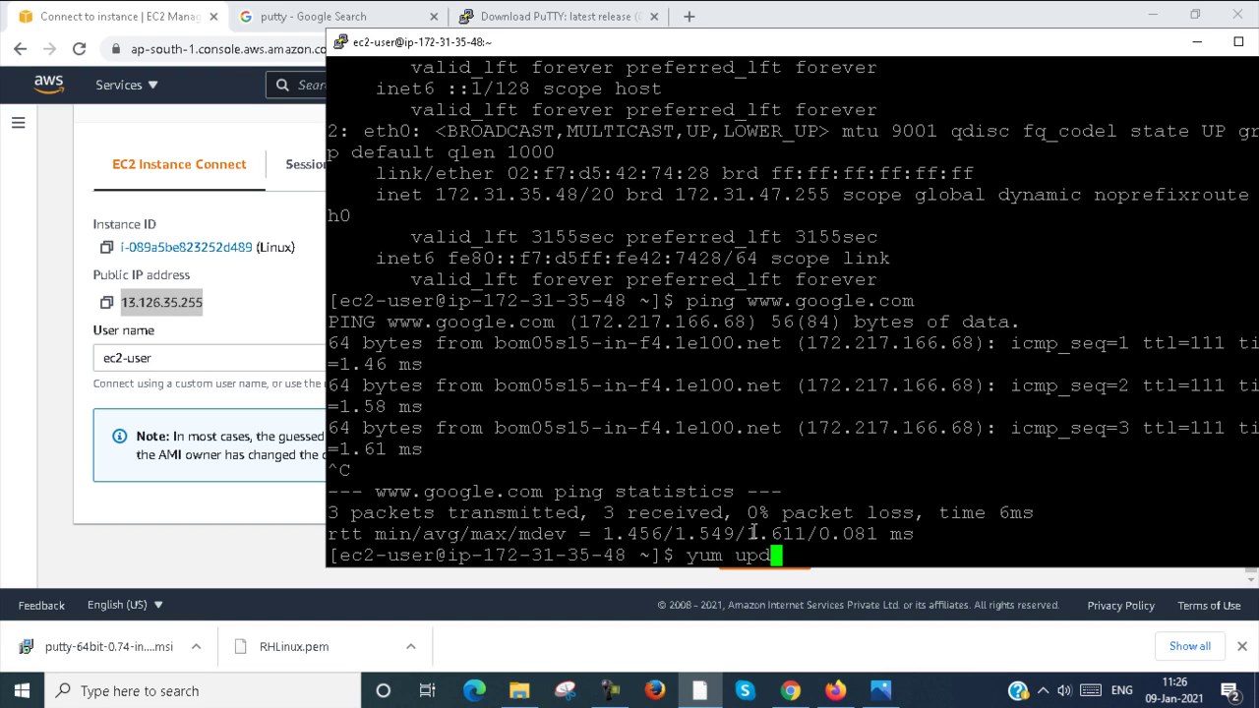
type("aye")
key("BackSpace")
key("BackSpace")
type("te")
key("Return")
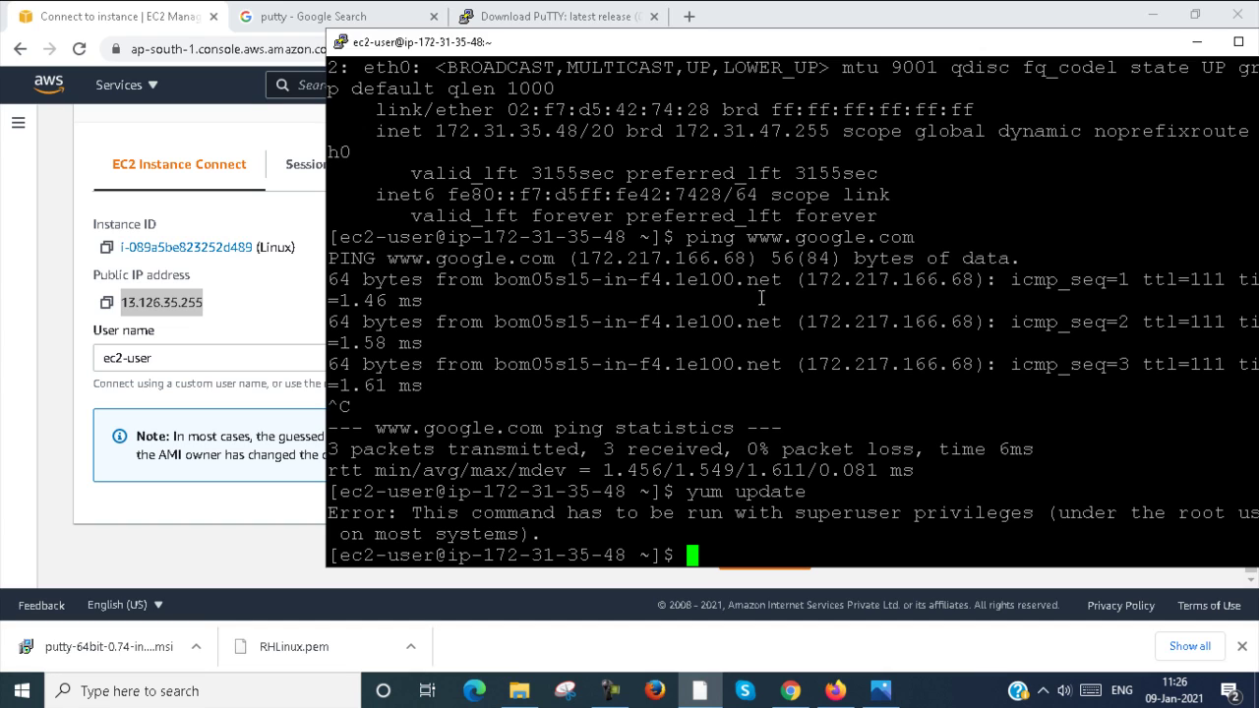
Step: Try to switch to the root account with su and su root, submitting the password prompts blank
type("su")
key("Return")
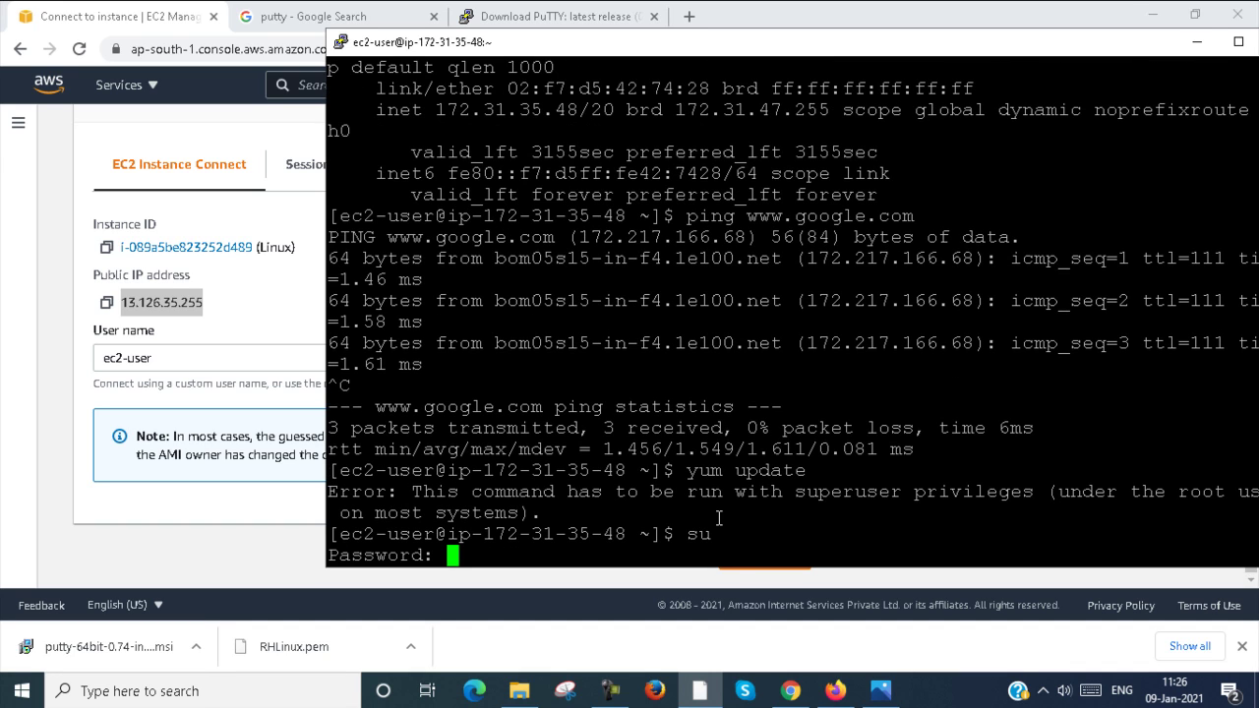
key("Return")
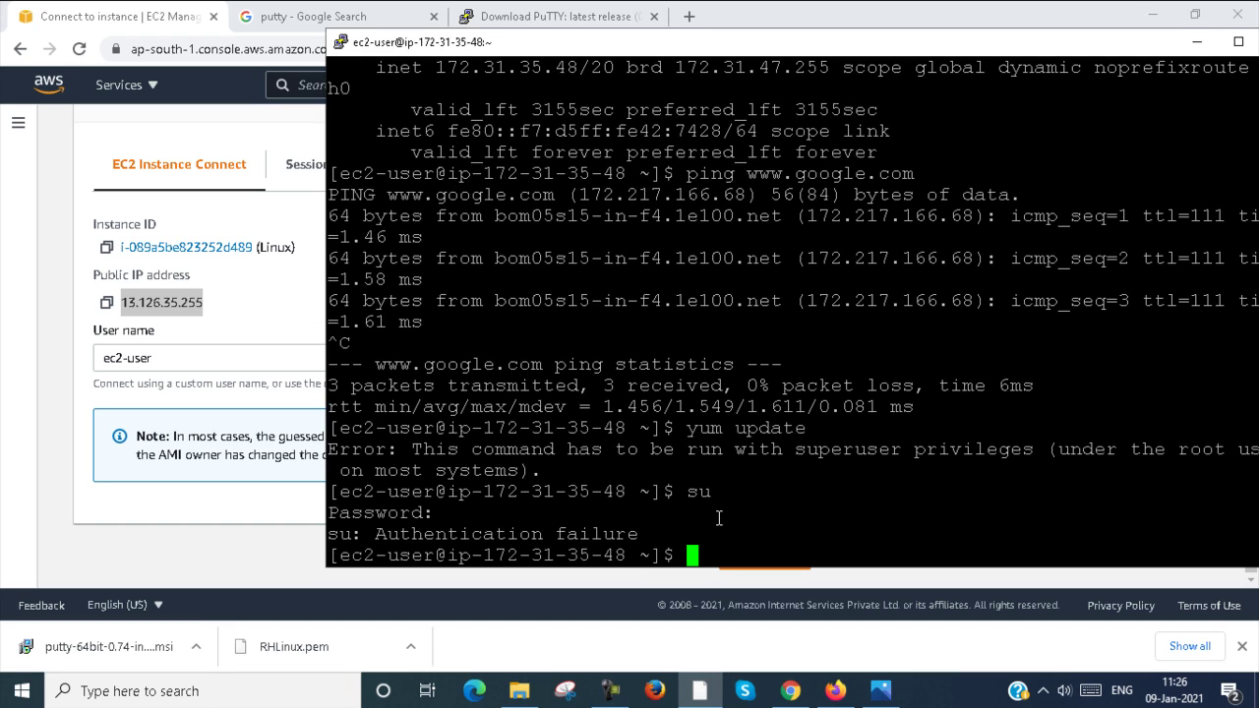
type("su root")
key("Return")
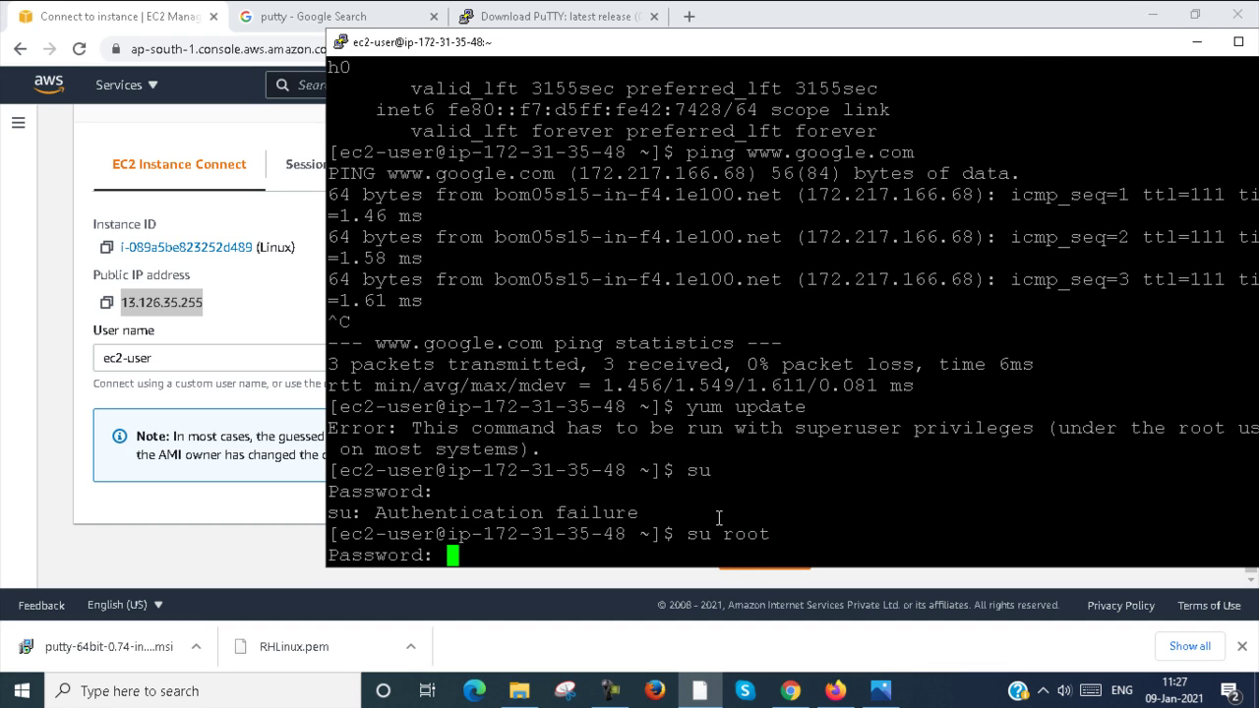
key("Return")
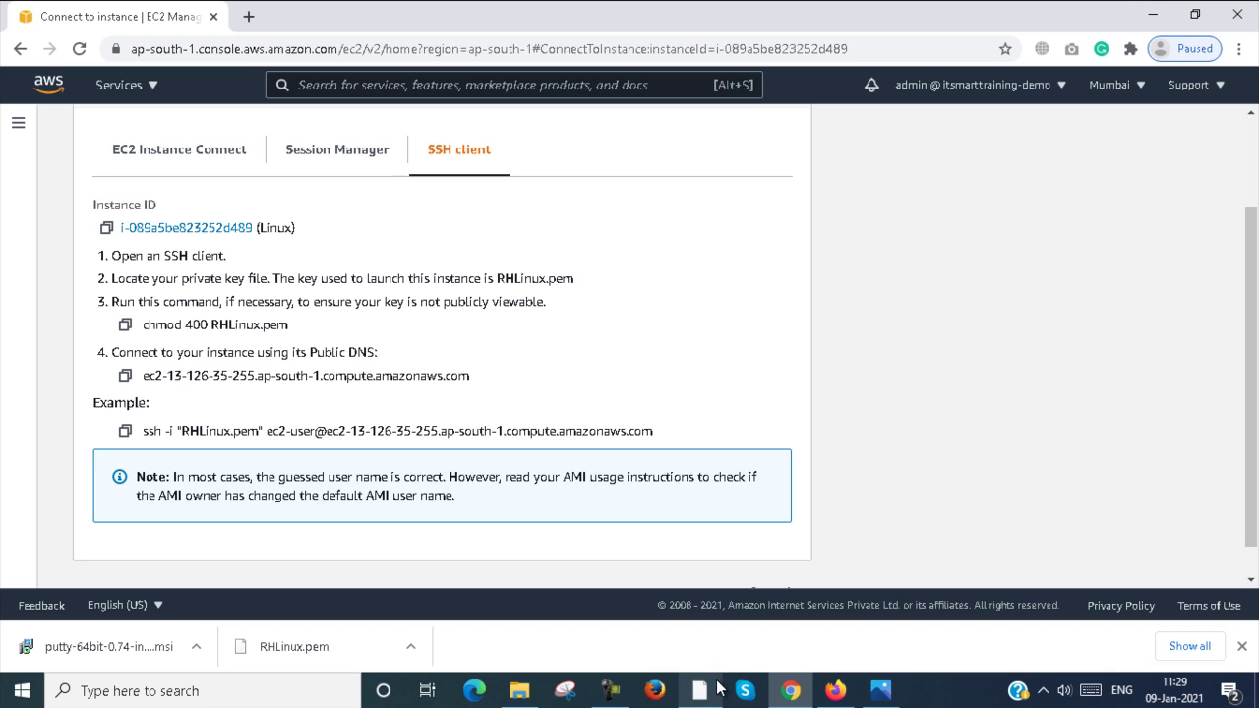
Step: Return to the PuTTY session and switch to the root user with sudo su
left_click(708, 692)
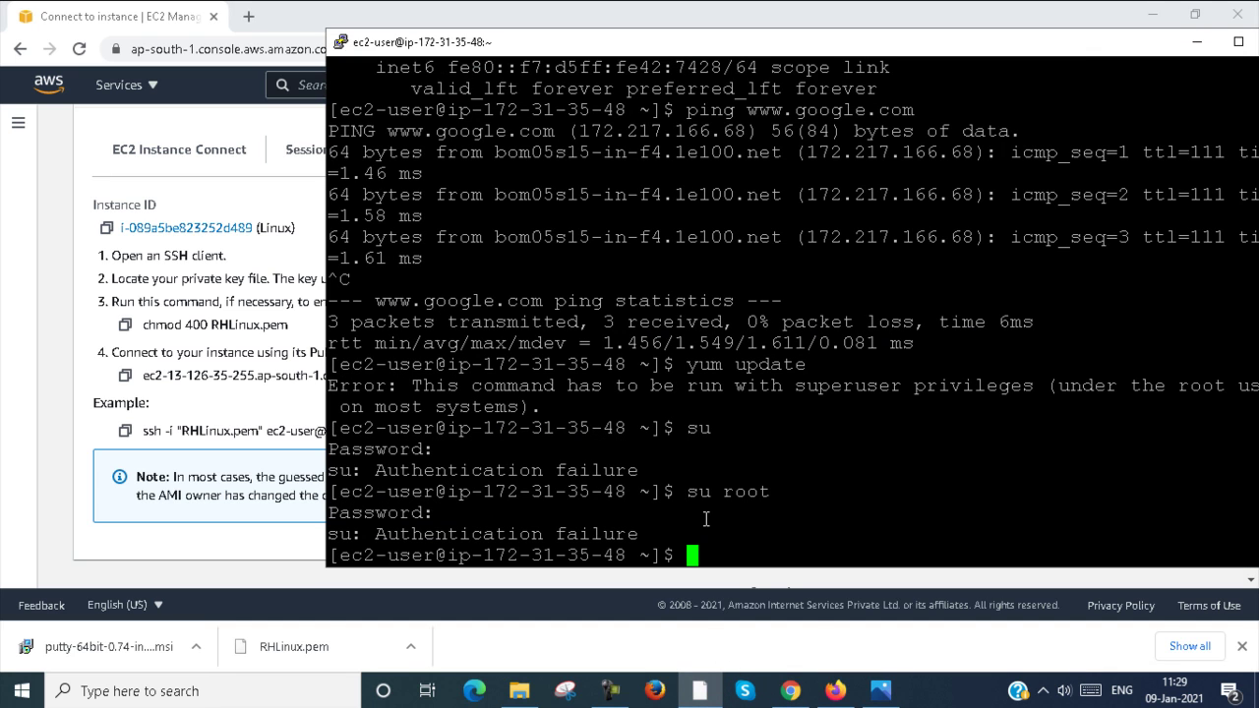
type("sudo su")
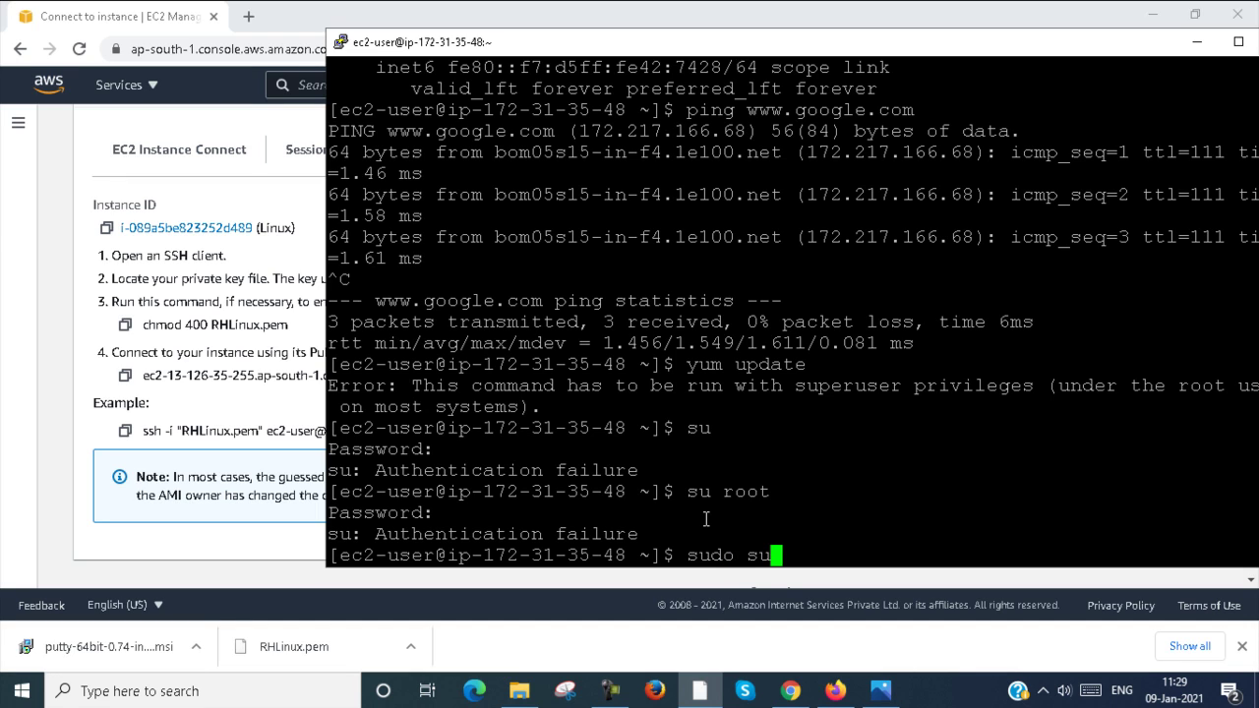
key("Return")
key("Return")
key("Return")
key("Return")
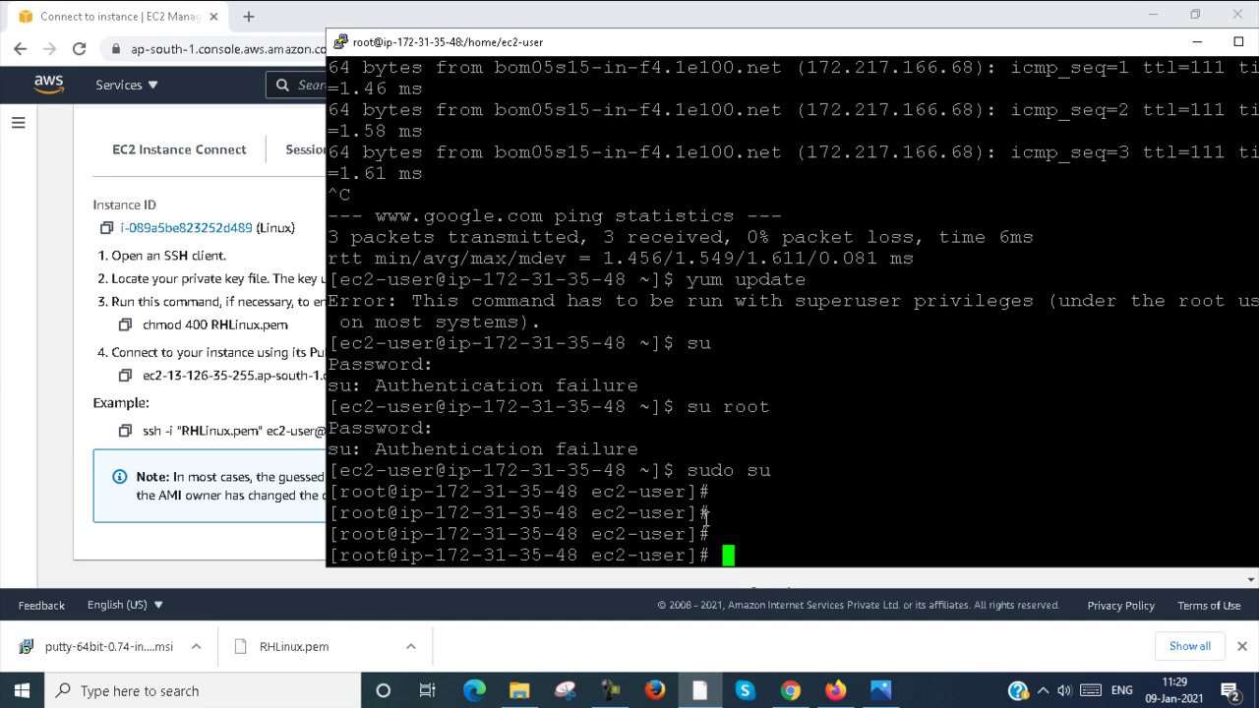
Step: Run yum update as root and accept the package transaction with y
type("yum updaye")
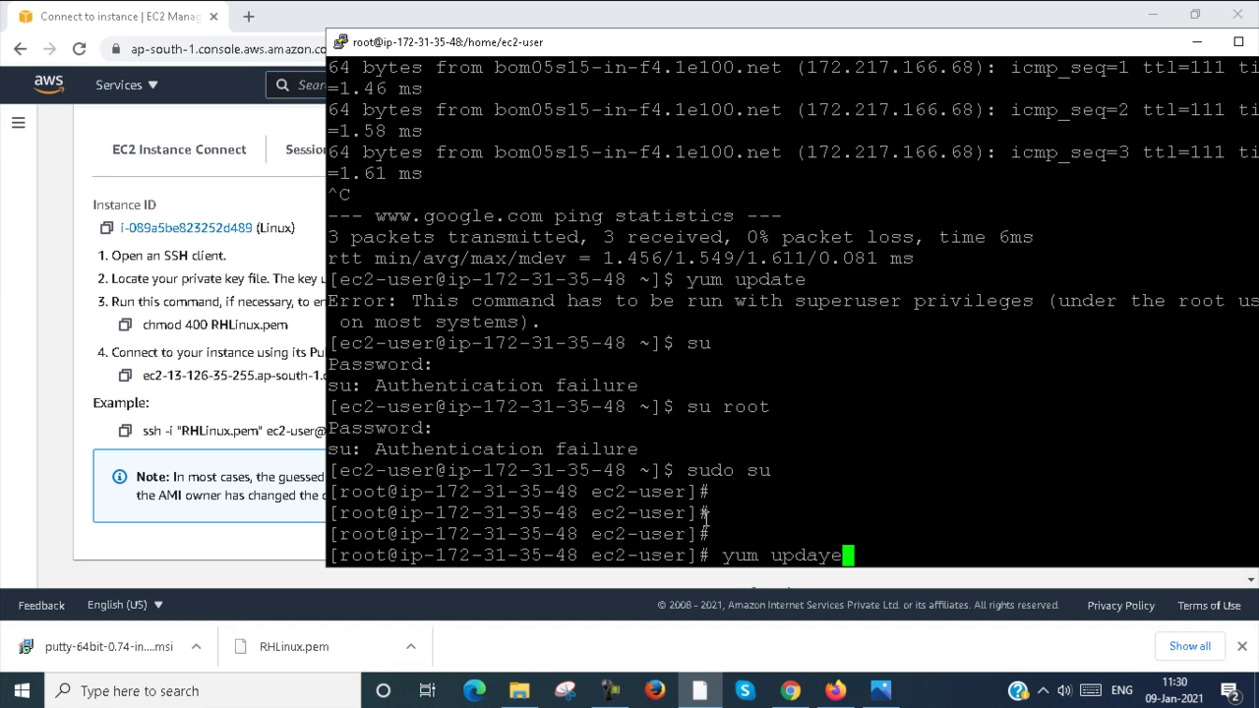
key("BackSpace")
key("BackSpace")
type("te")
key("Return")
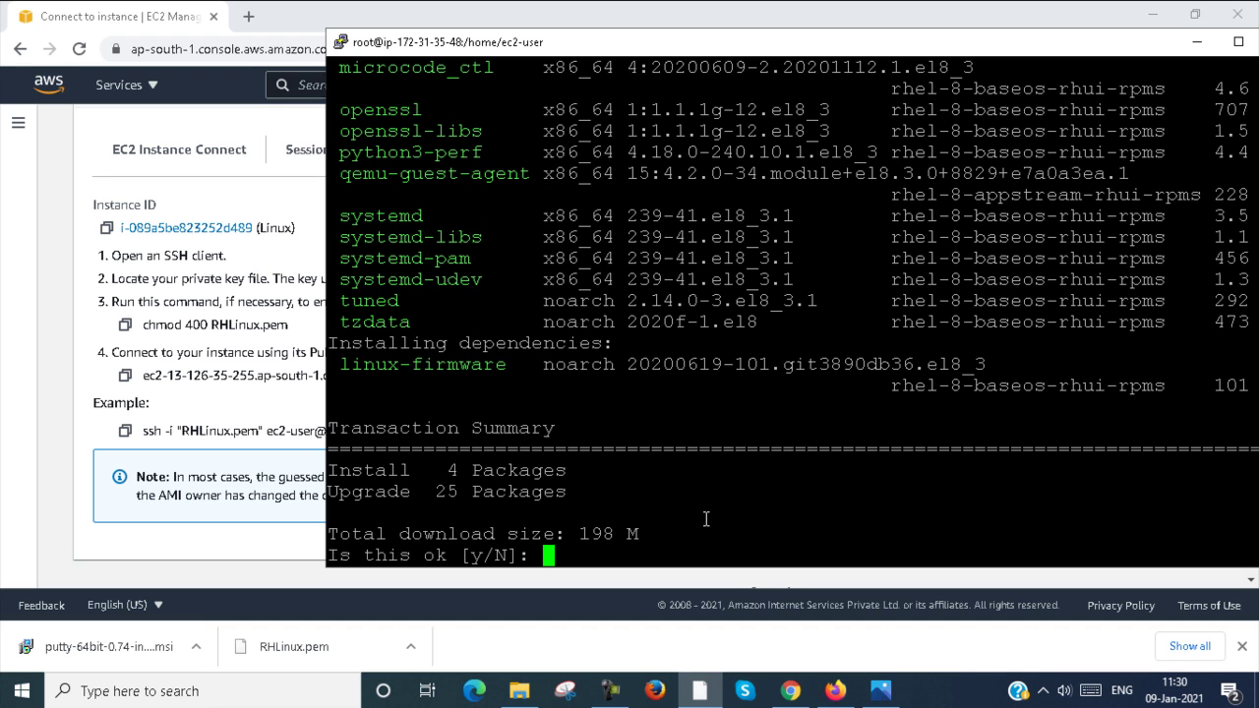
type("y")
key("Return")
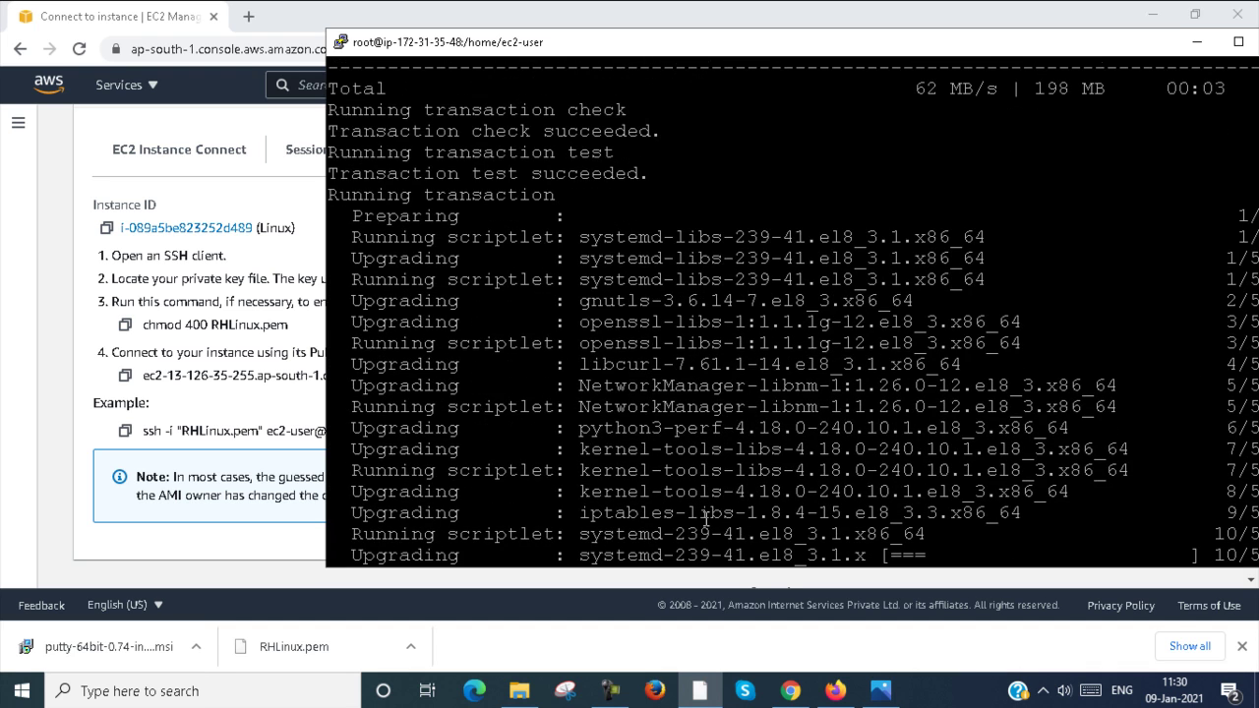
Step: Review the example ssh command and the chmod 400 RHLinux.pem command in the browser's SSH client instructions
left_click(176, 397)
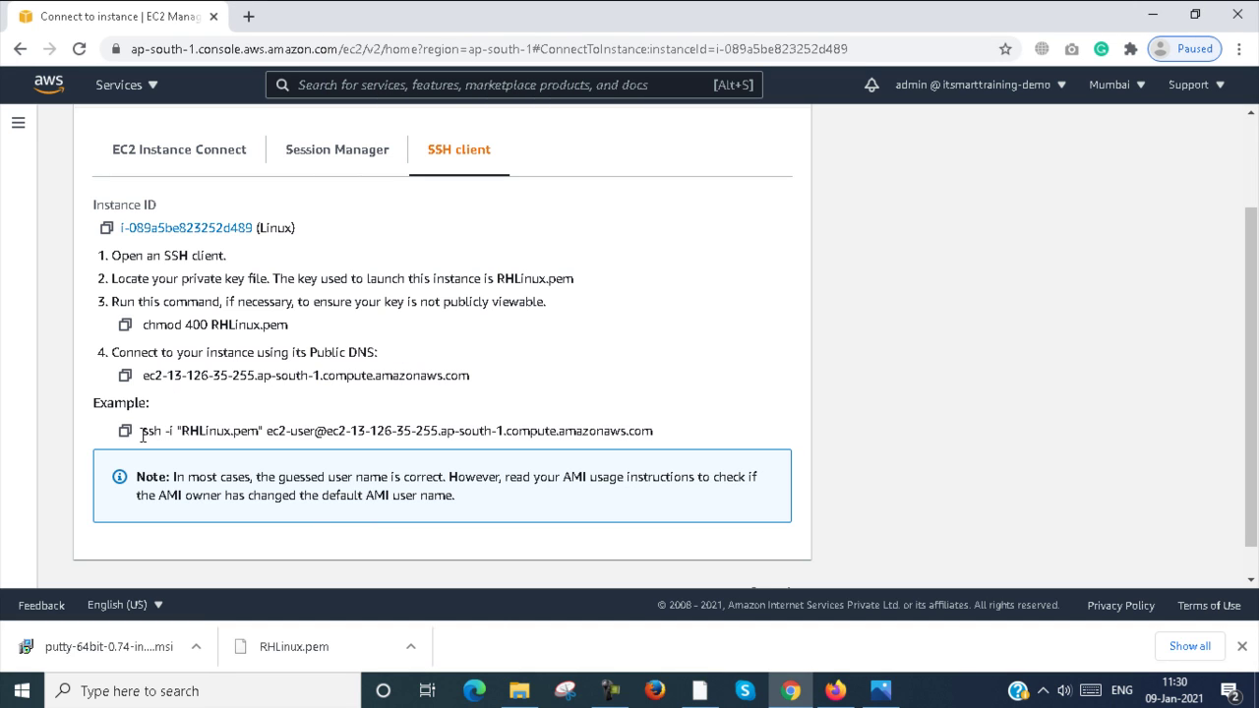
left_click_drag(142, 436, 654, 429)
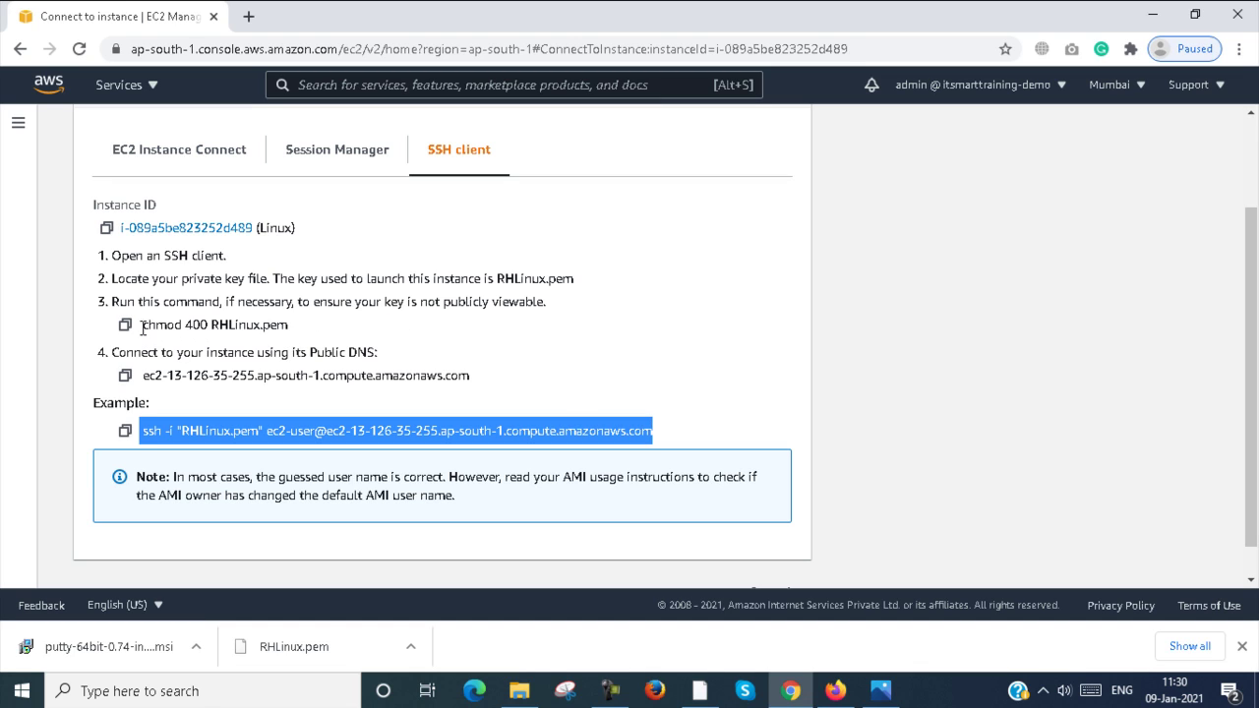
left_click_drag(142, 328, 292, 322)
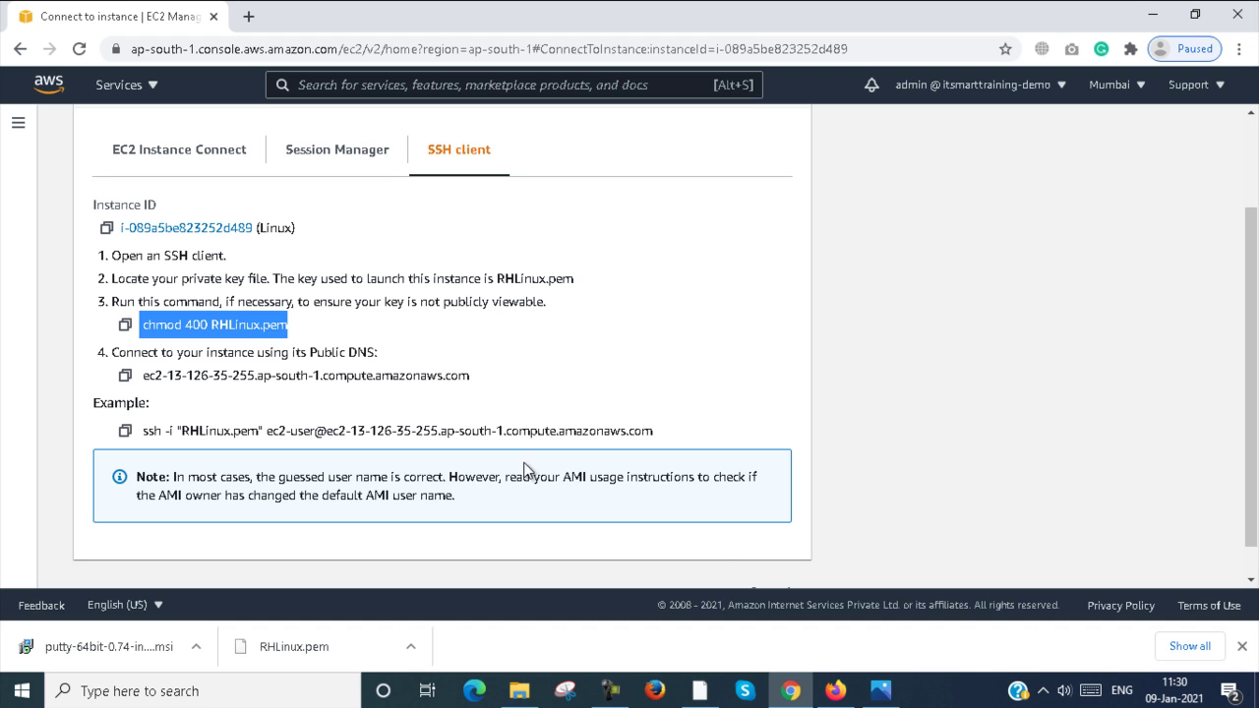
Step: Check the progress of the yum update in the PuTTY session, shifting its window fully into view, and minimize it
left_click(715, 694)
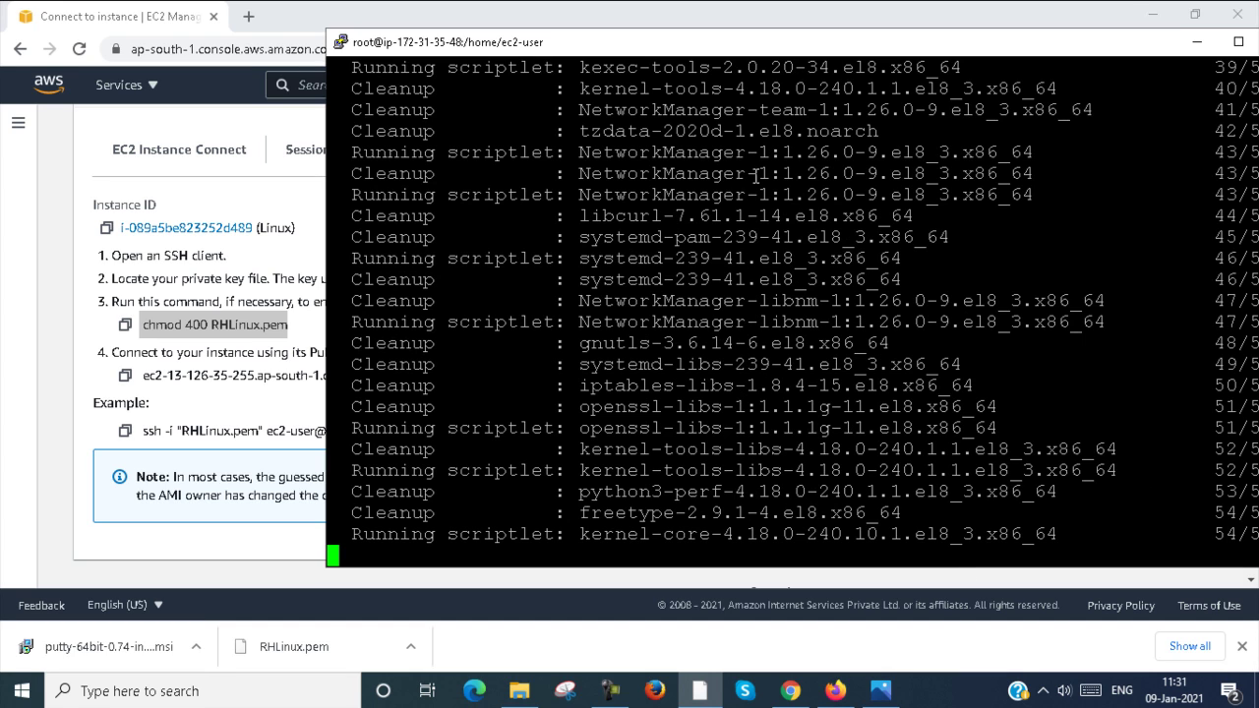
left_click_drag(772, 61, 644, 68)
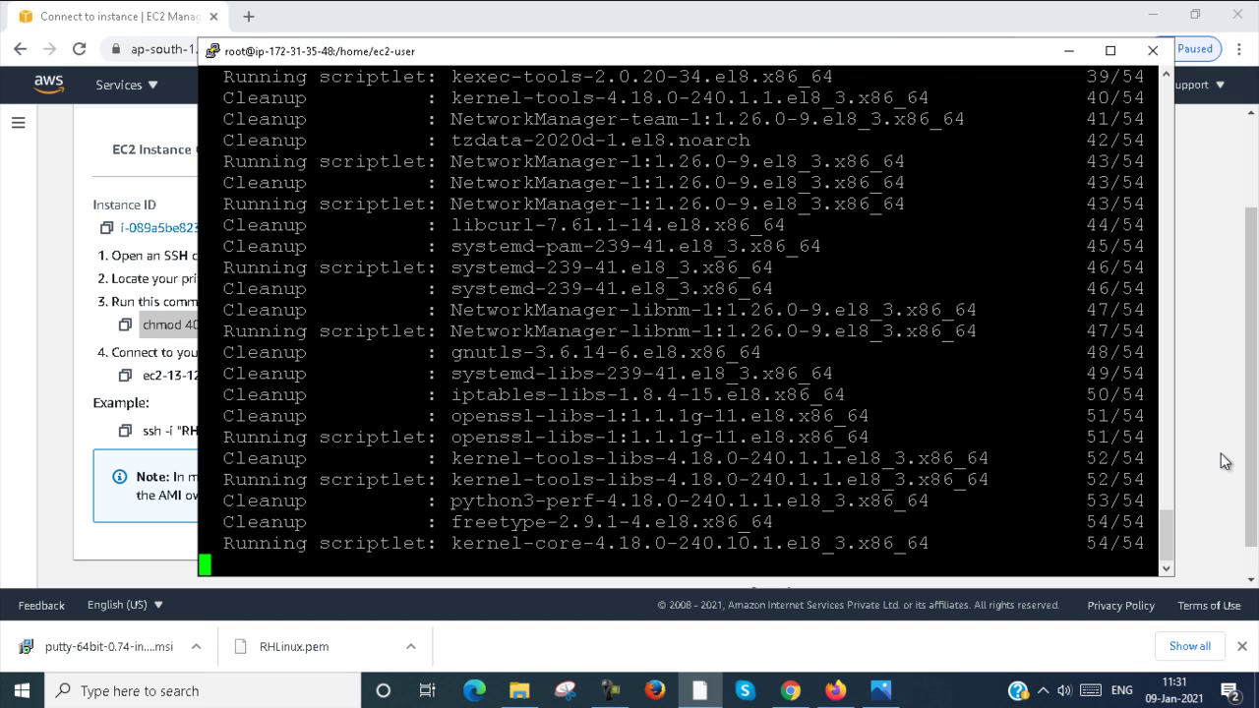
scroll(1166, 519, "up", 2)
left_click(1069, 50)
Step: Open the list of running EC2 instances from the AWS console home page, and return to the PuTTY session
scroll(425, 271, "up", 2)
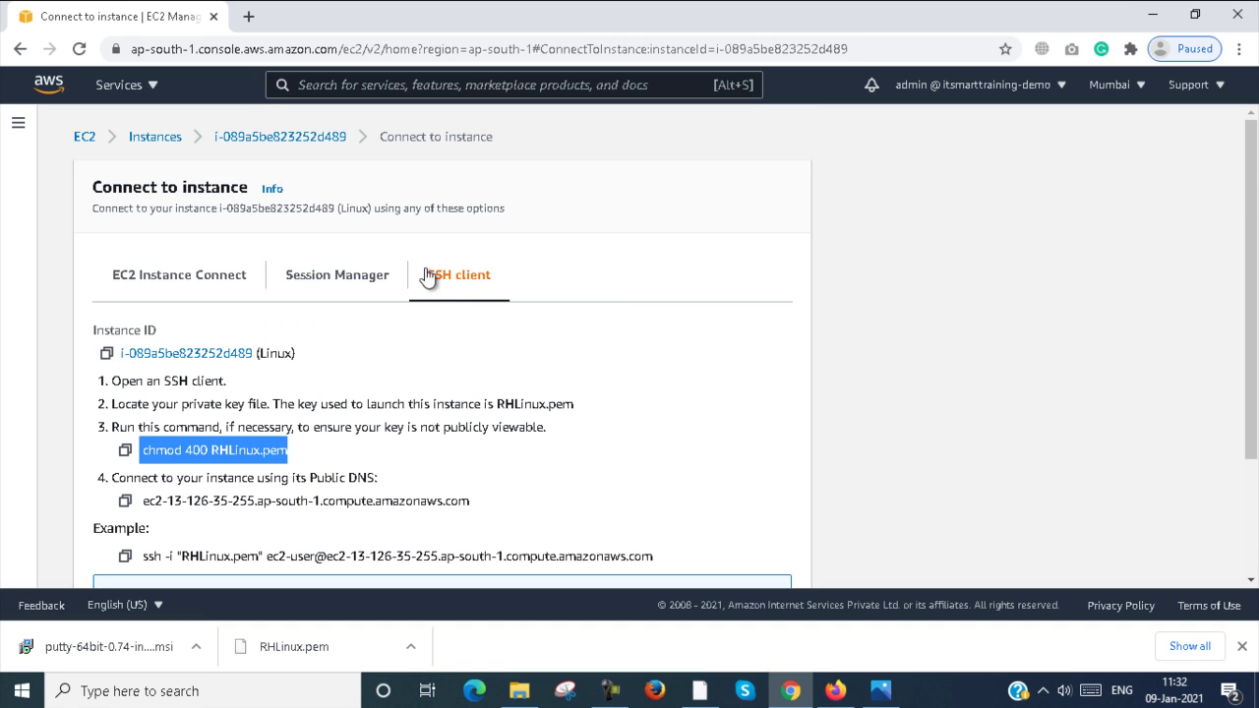
left_click(59, 86)
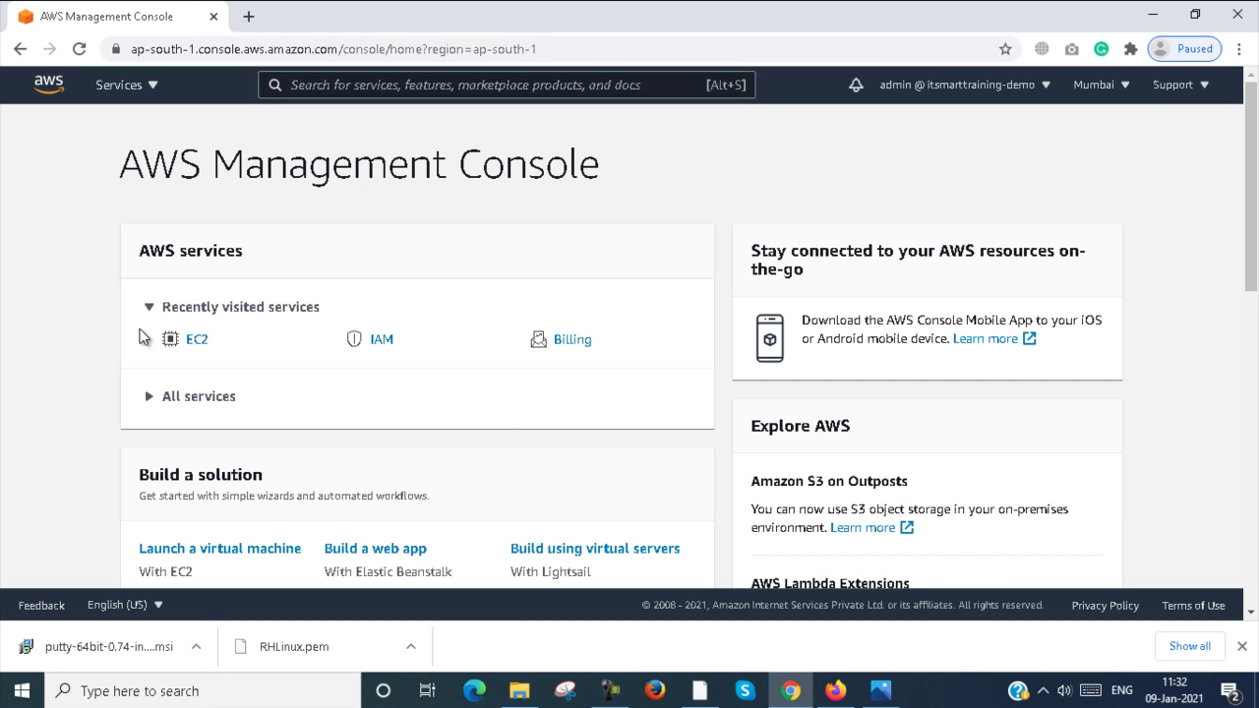
left_click(197, 342)
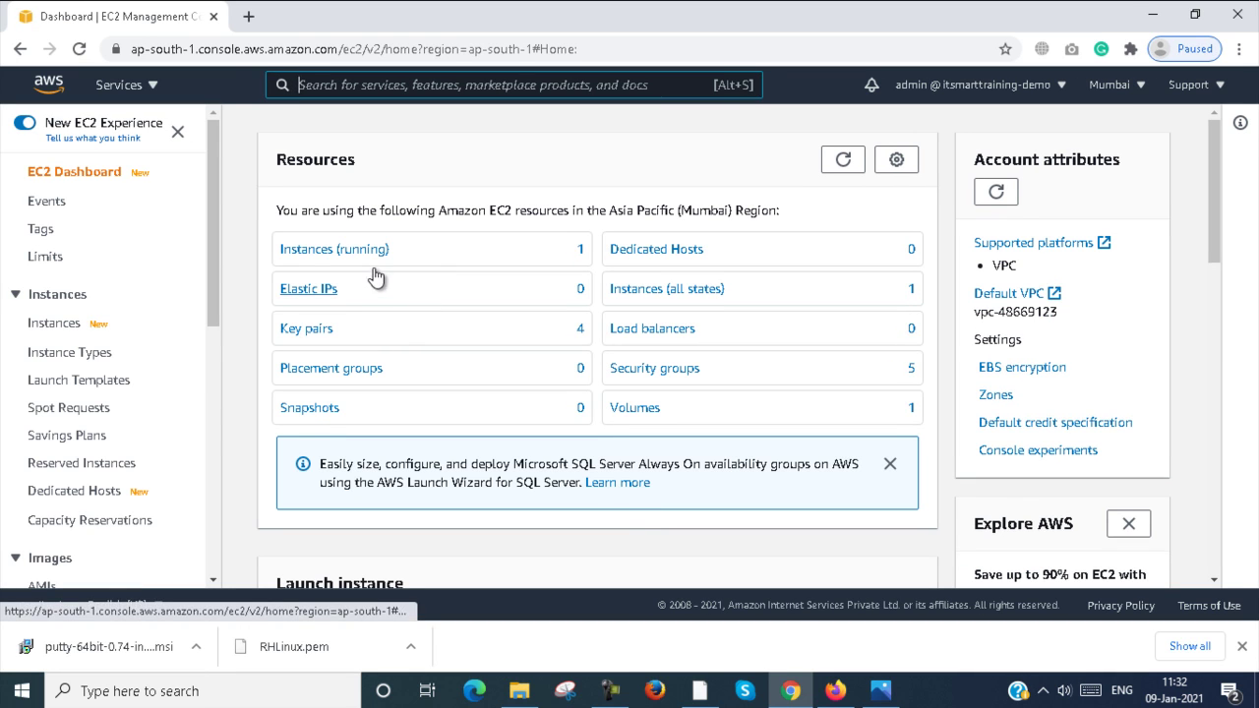
left_click(371, 248)
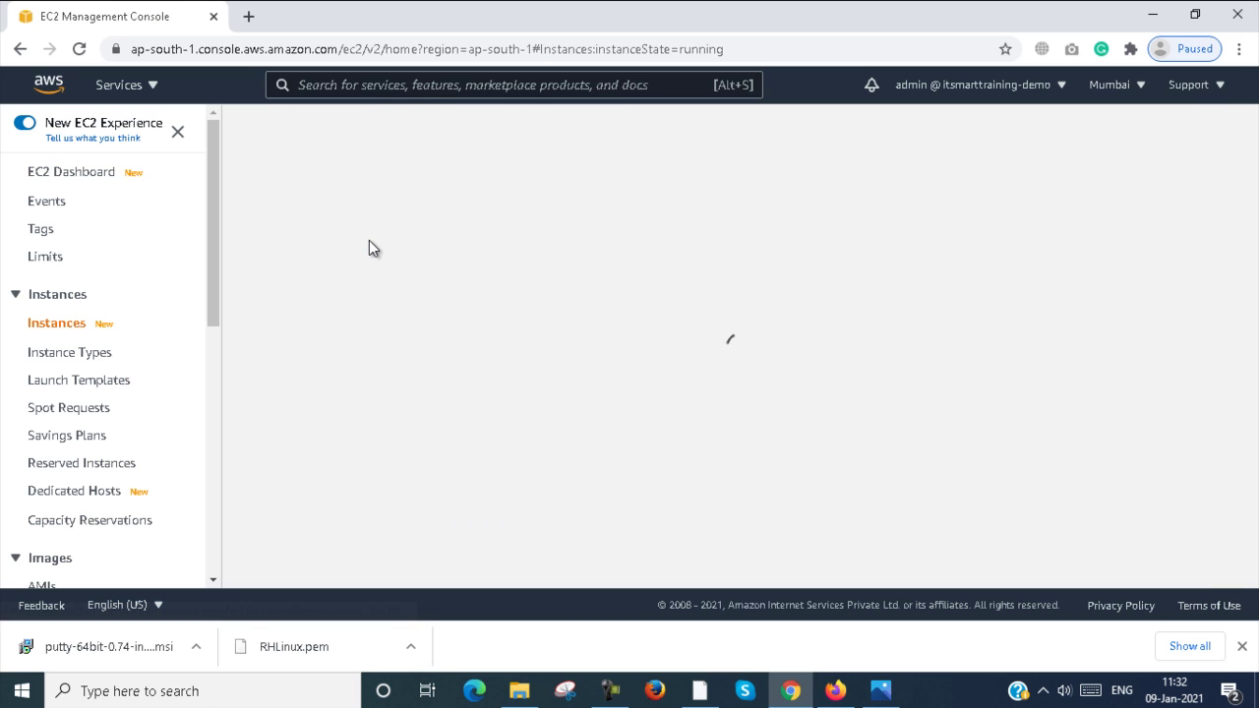
left_click(697, 691)
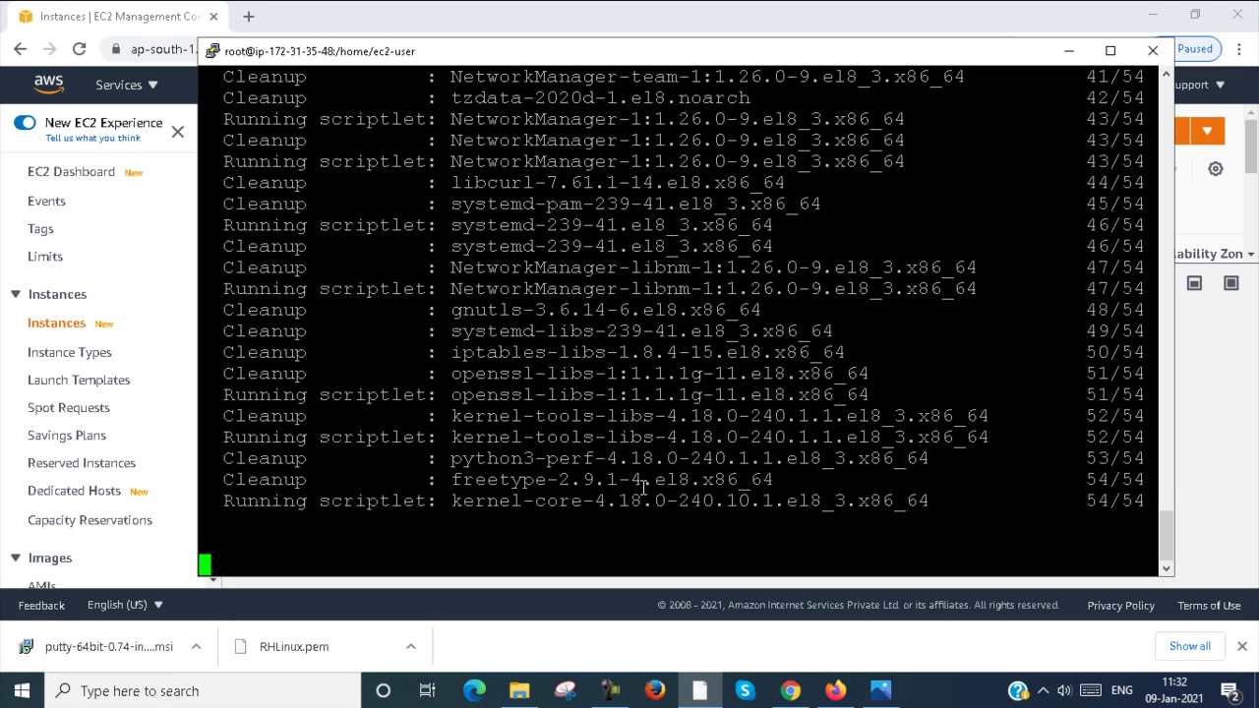
Step: Enlarge the EC2 instances list pane and select the Linux instance, checking on the yum update in PuTTY
left_click(1068, 54)
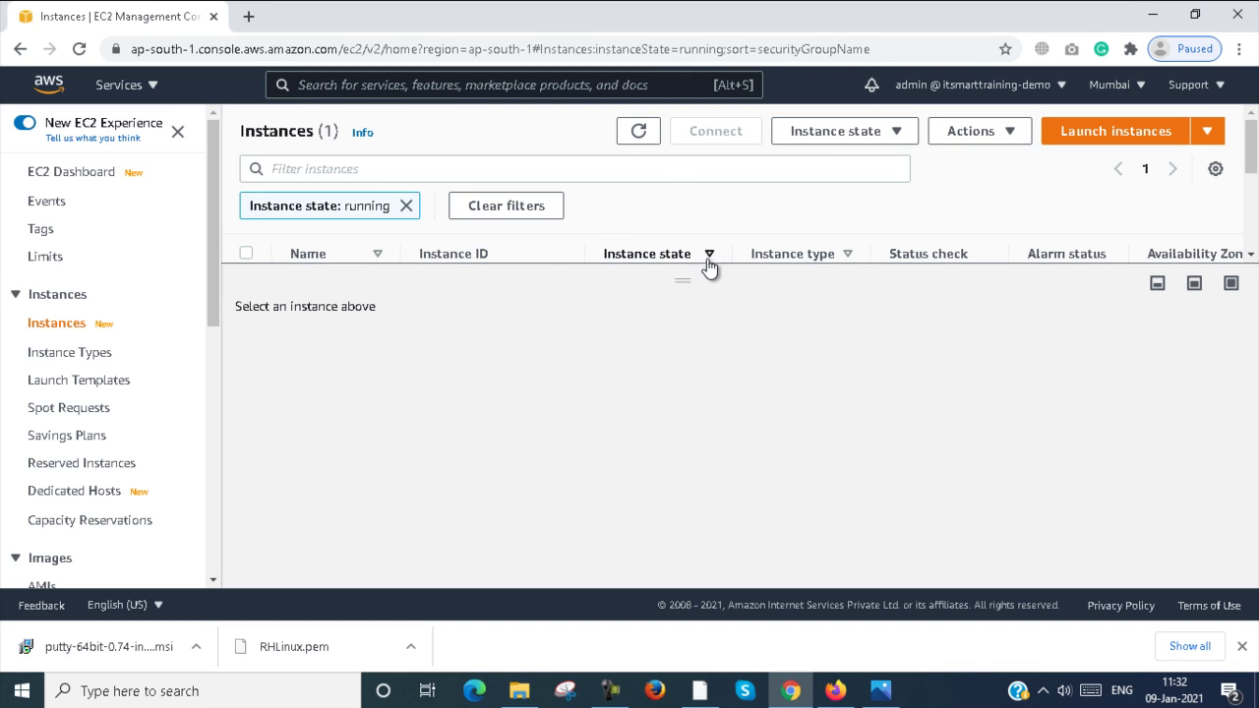
left_click_drag(706, 262, 708, 277)
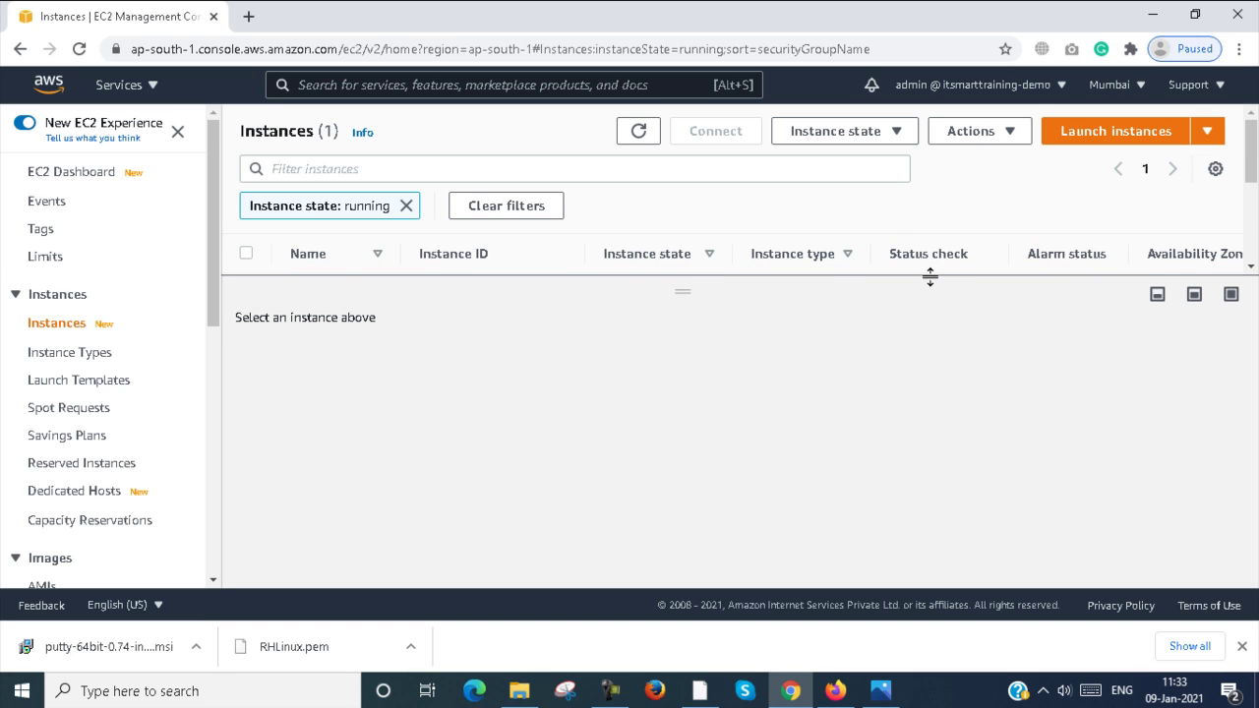
left_click_drag(931, 276, 935, 331)
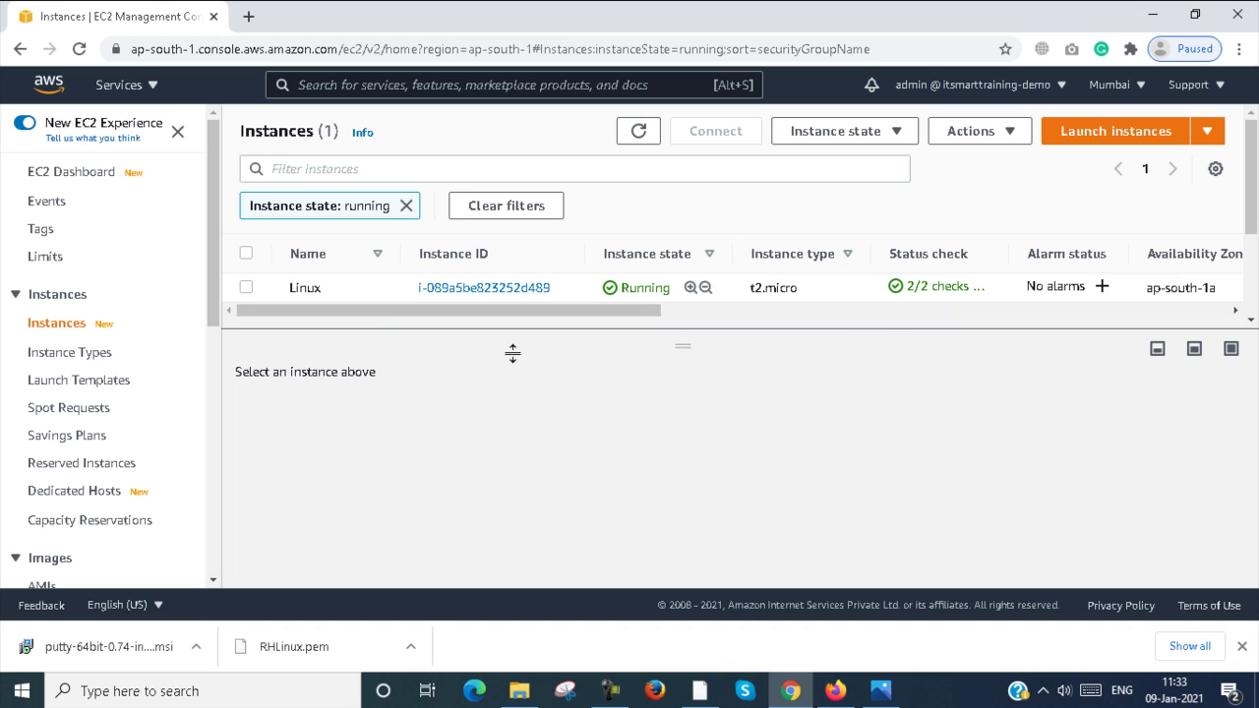
left_click(246, 289)
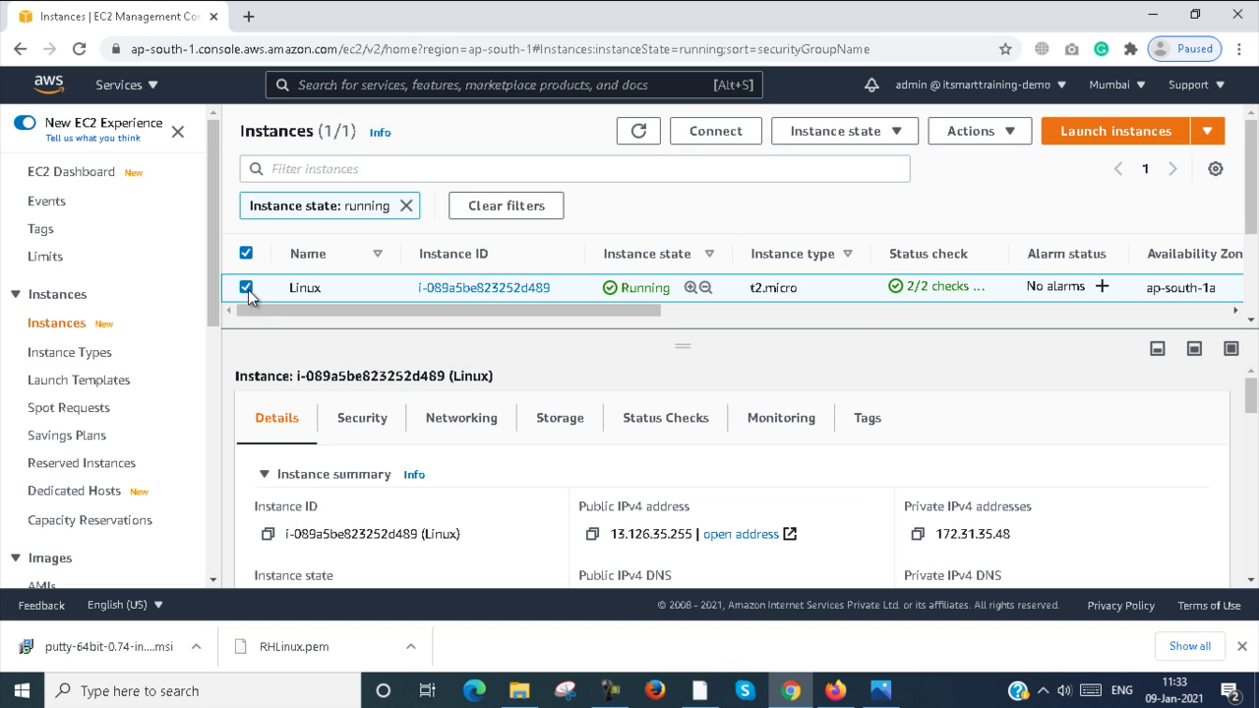
left_click(702, 692)
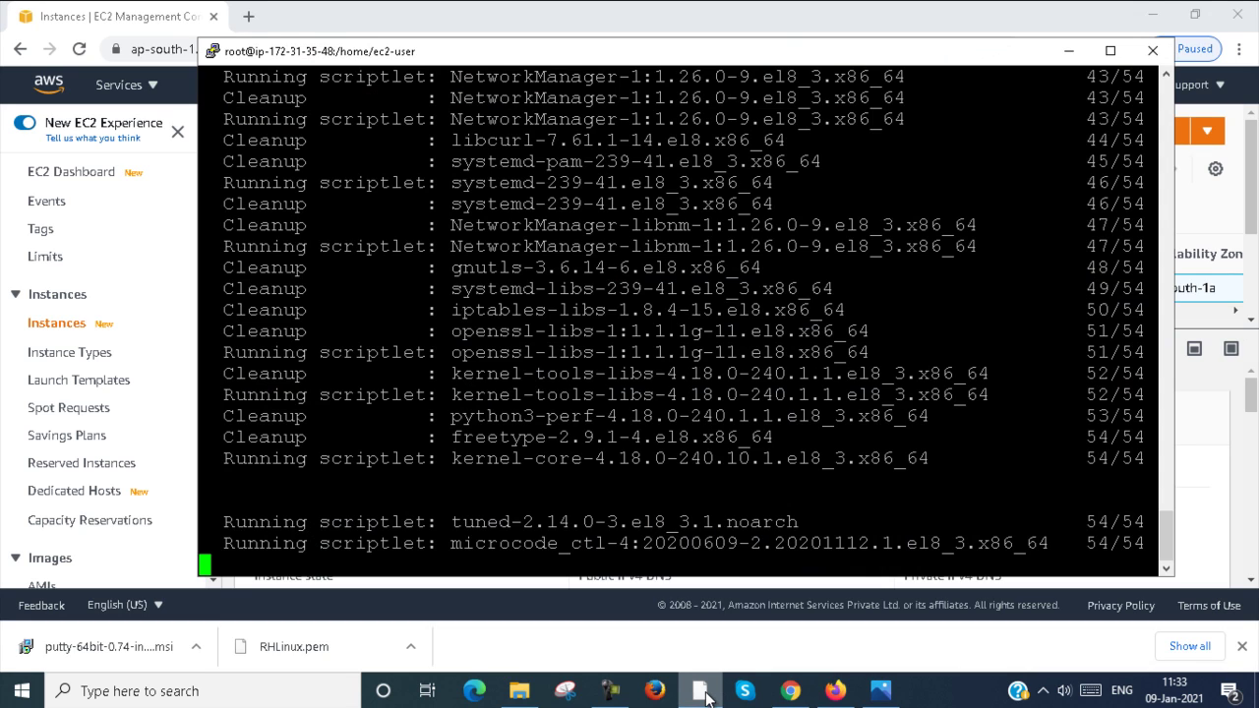
left_click(702, 692)
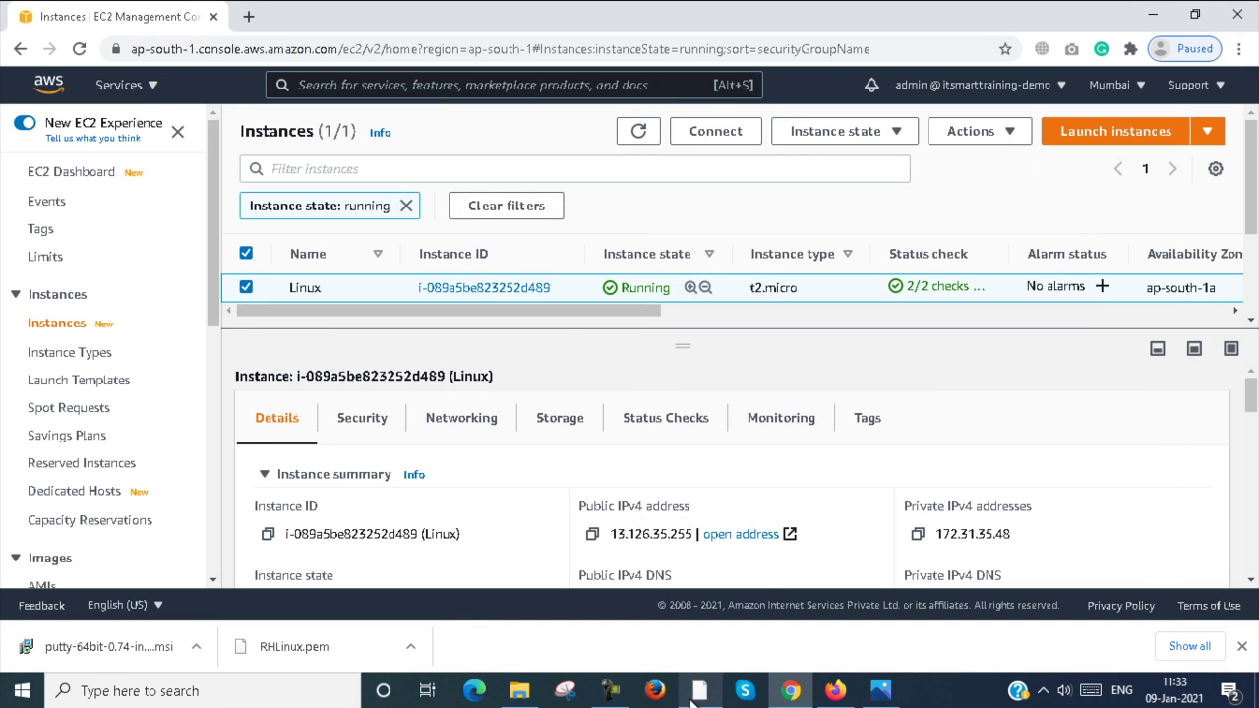
Step: Review the instance state, action and instance settings options available for the selected Linux instance
left_click(897, 136)
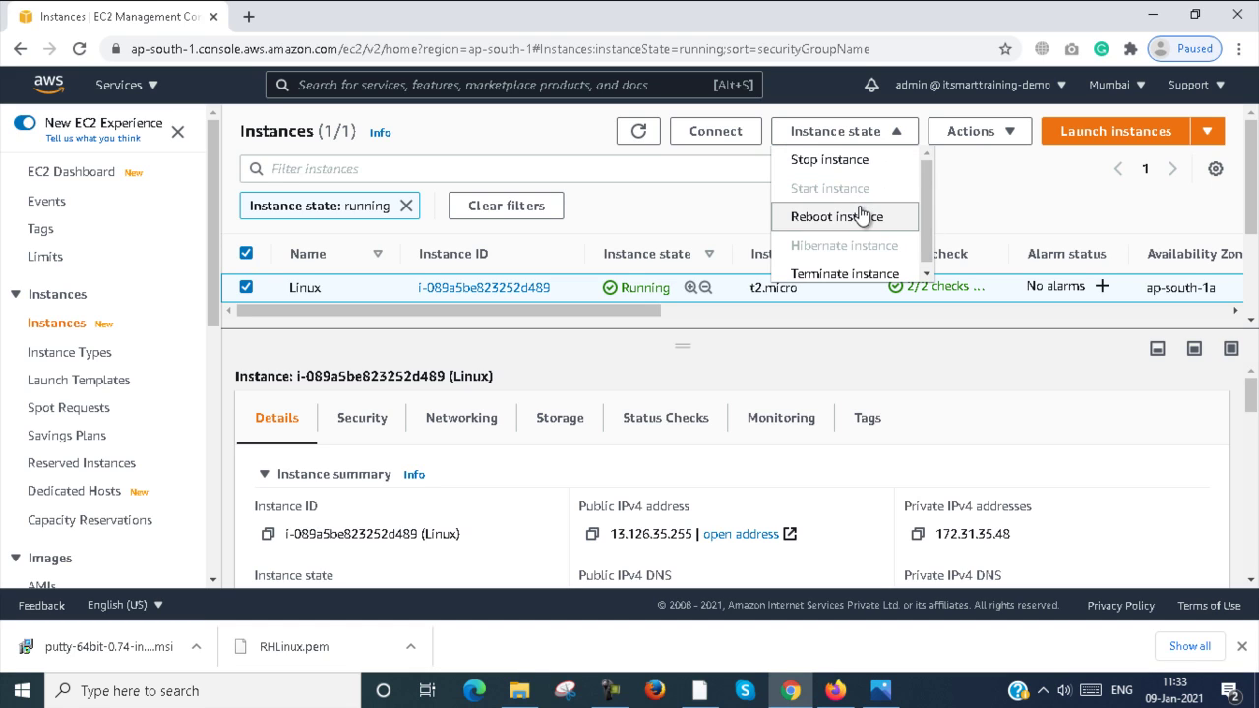
left_click(624, 392)
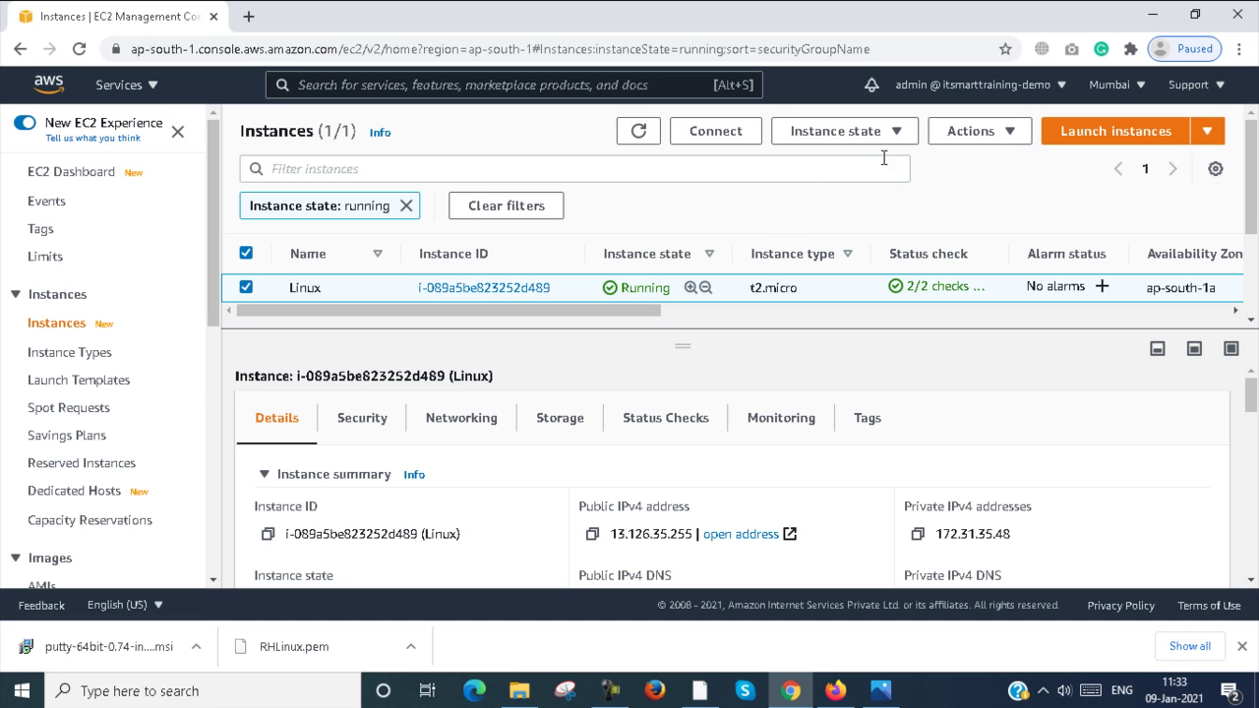
left_click(1013, 138)
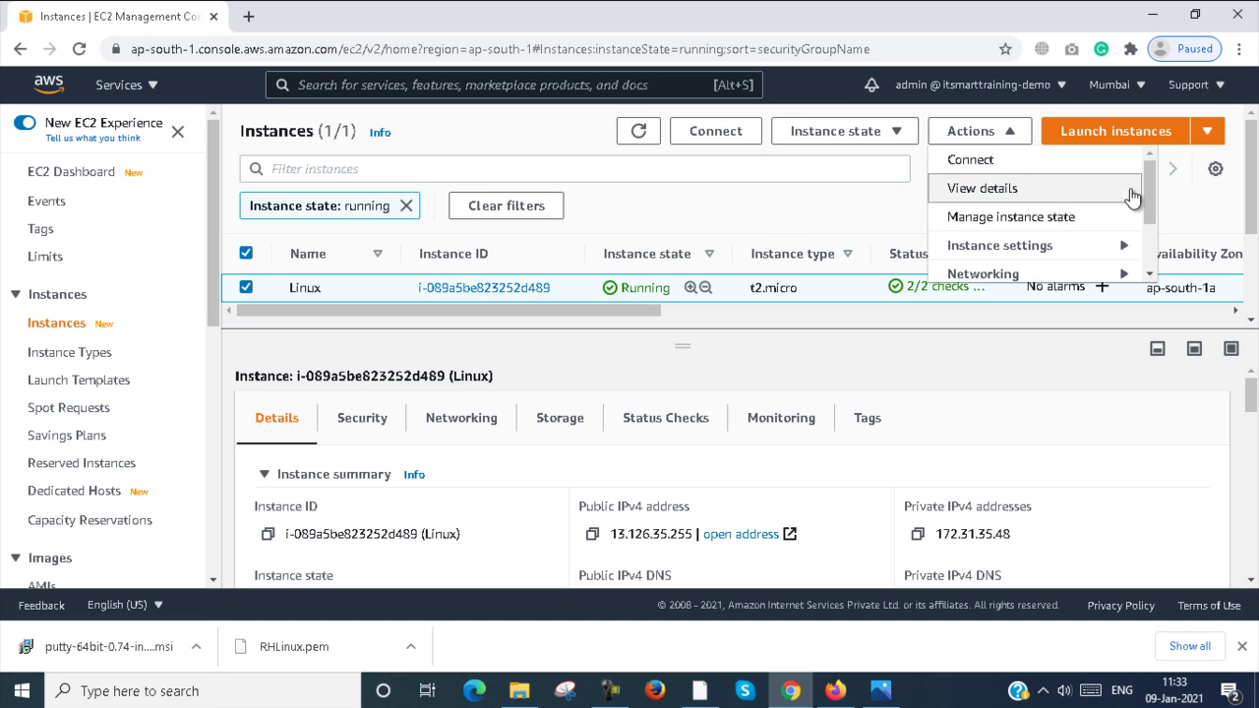
left_click_drag(1153, 192, 1154, 222)
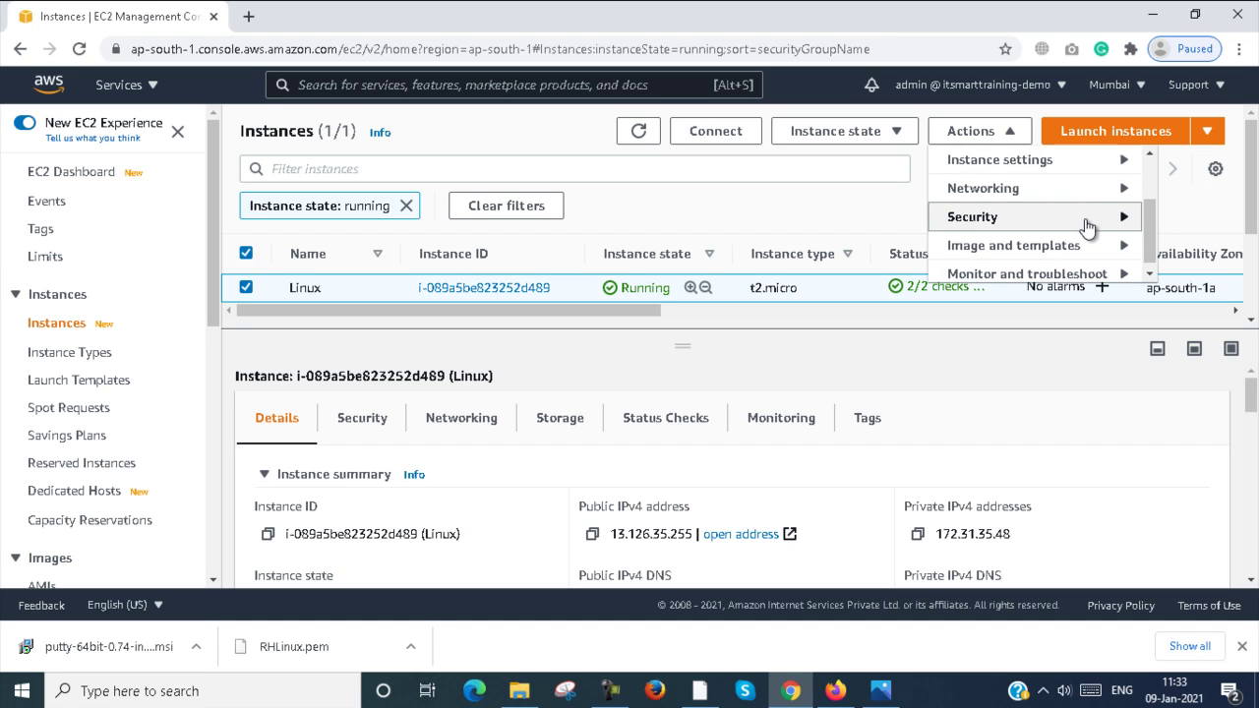
left_click_drag(1158, 234, 1154, 195)
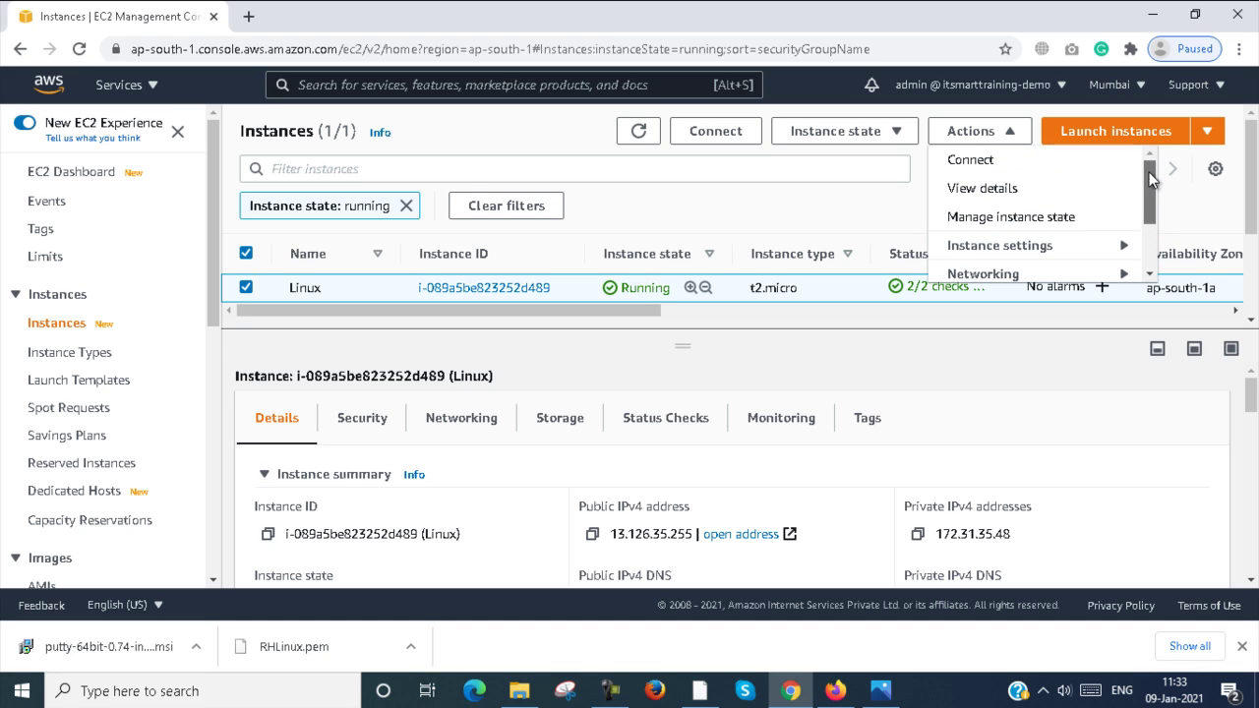
left_click(1109, 248)
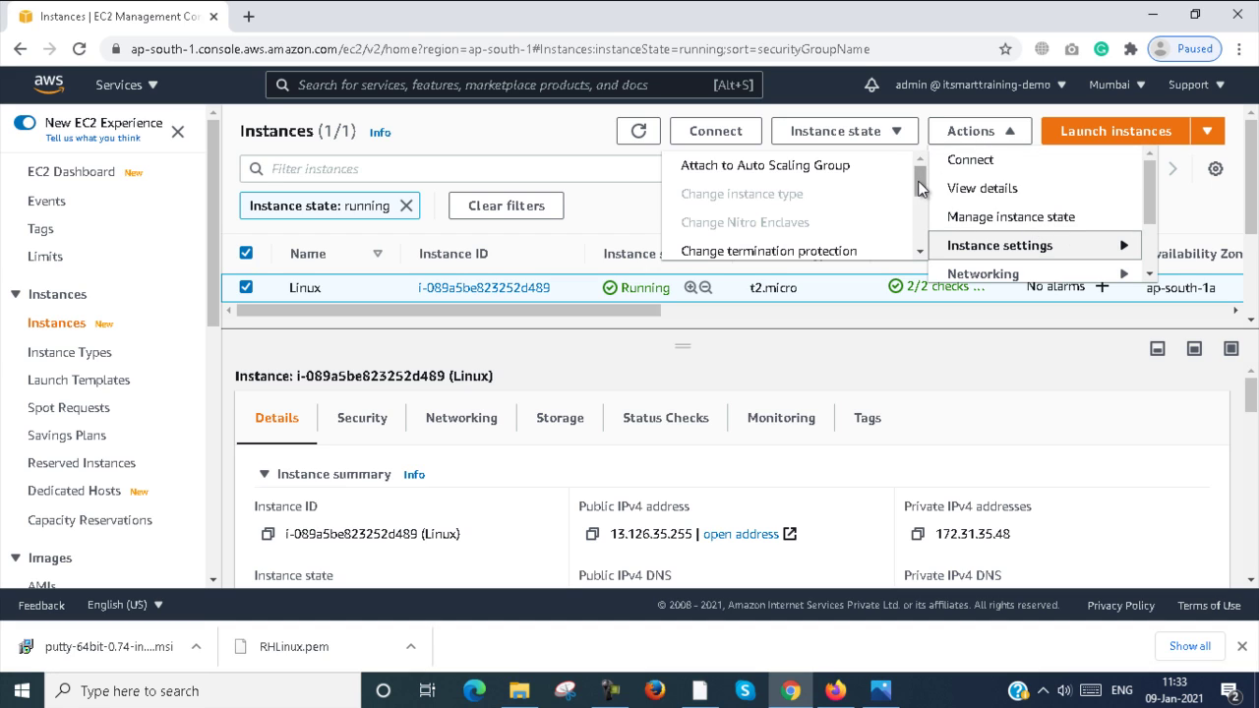
left_click_drag(923, 189, 924, 254)
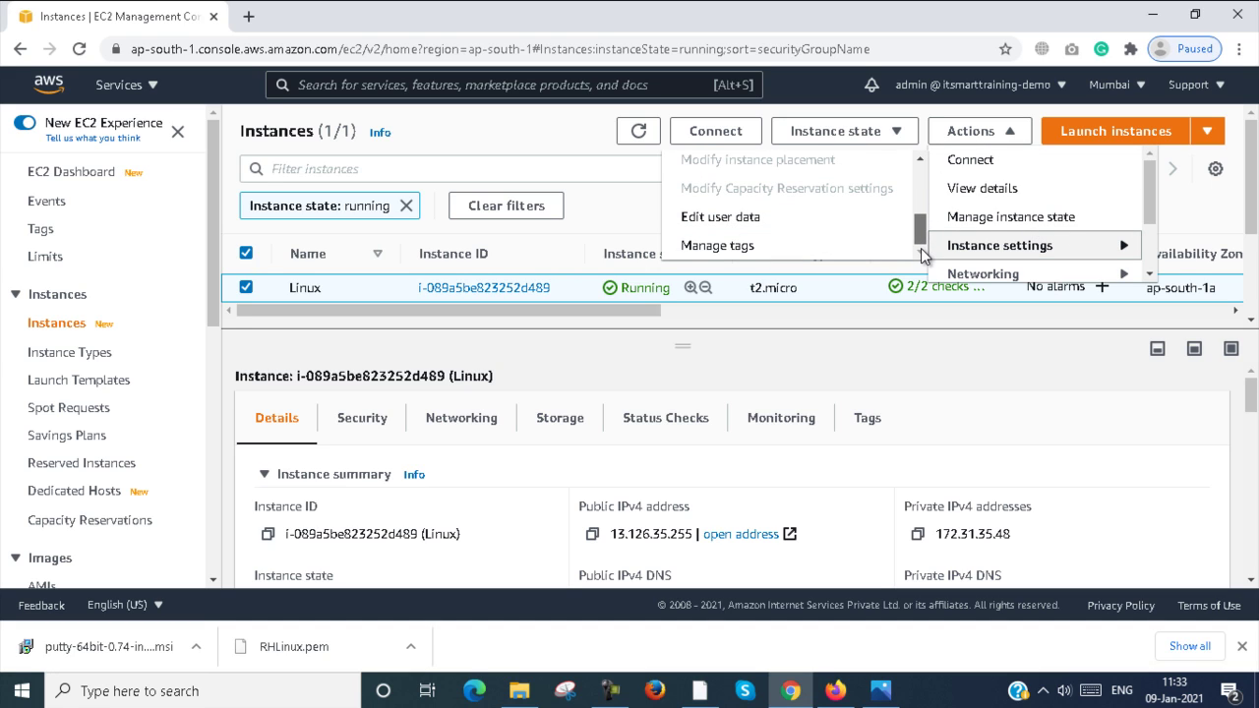
left_click(1112, 254)
Step: Get the Linux instance's system log and read back through its boot messages
left_click(993, 138)
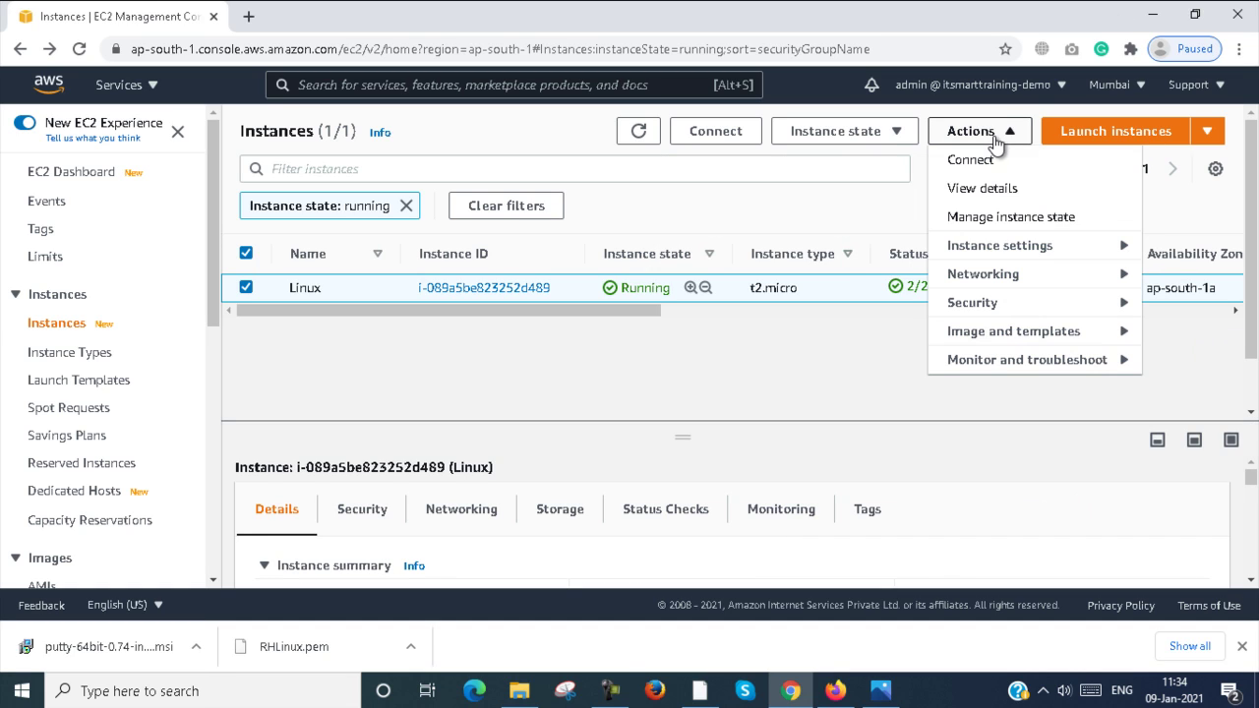
left_click(1015, 360)
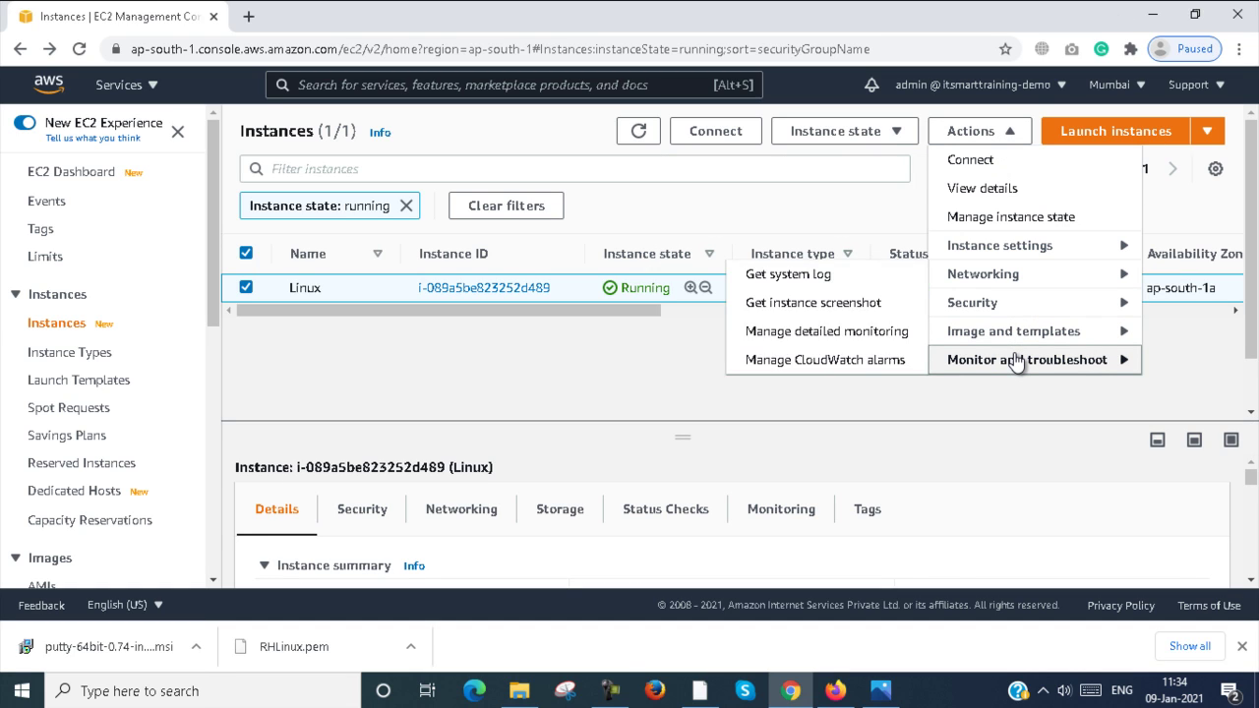
left_click(829, 276)
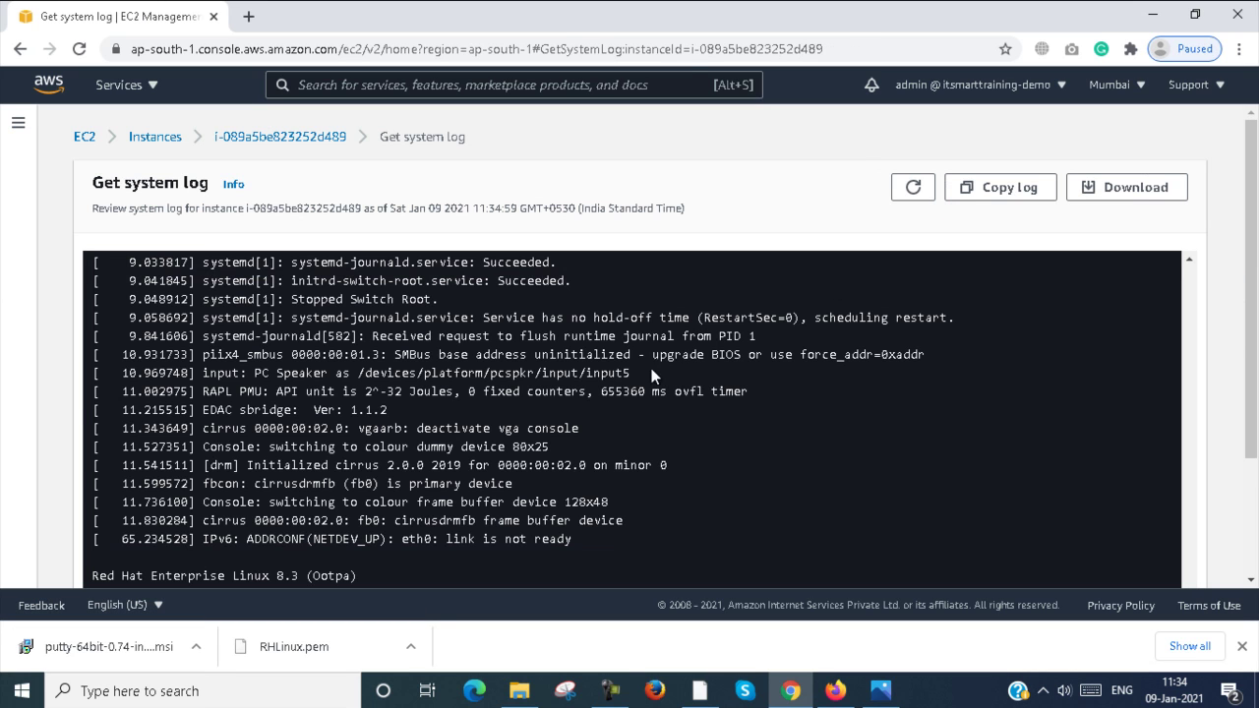
scroll(396, 462, "down", 2)
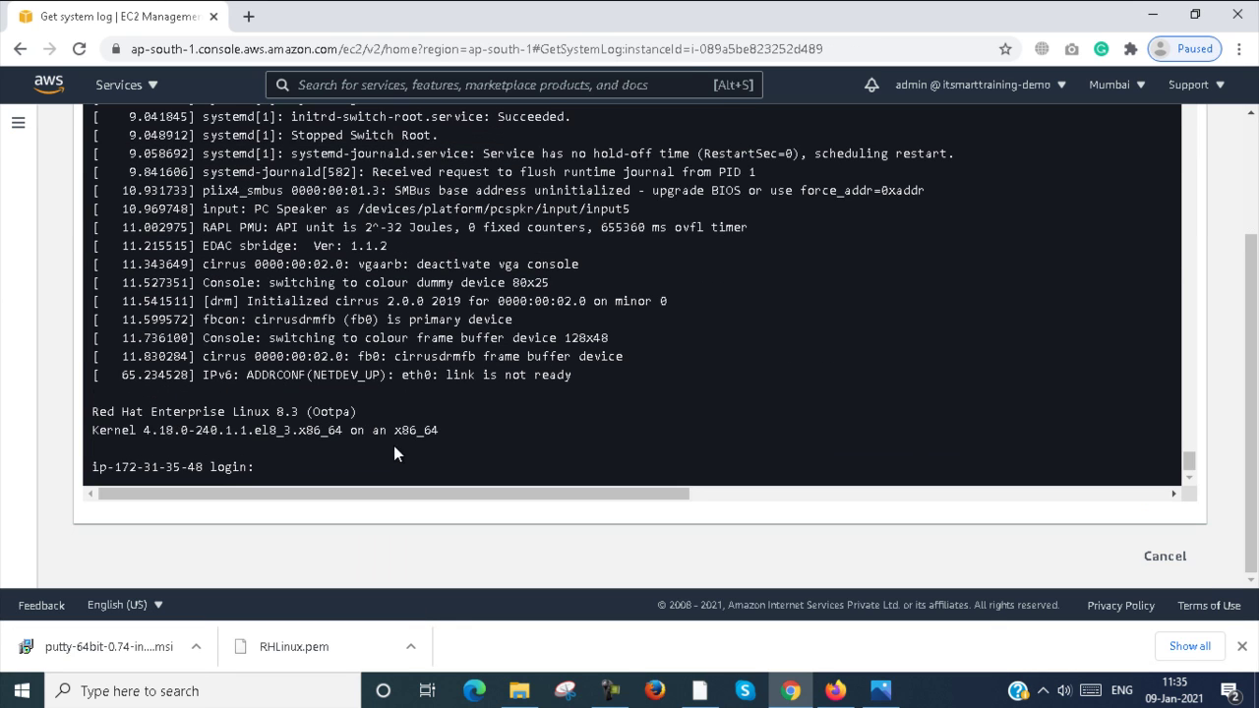
scroll(406, 420, "up", 8)
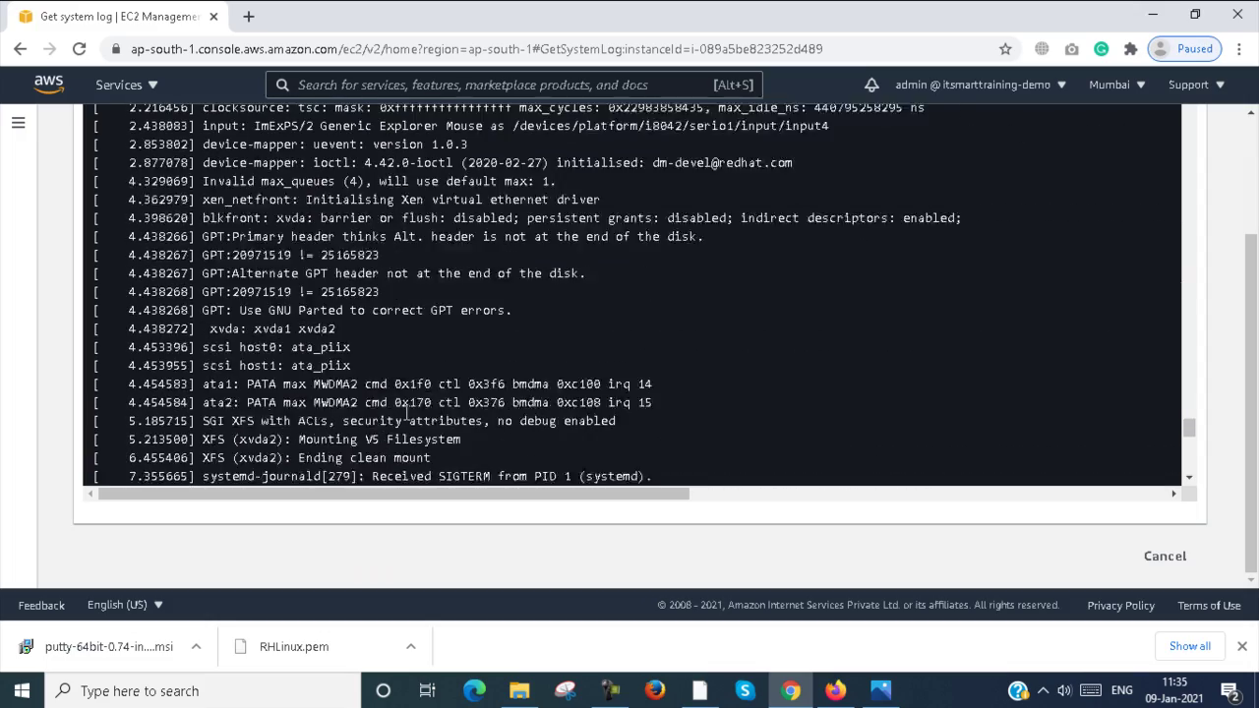
scroll(407, 413, "up", 10)
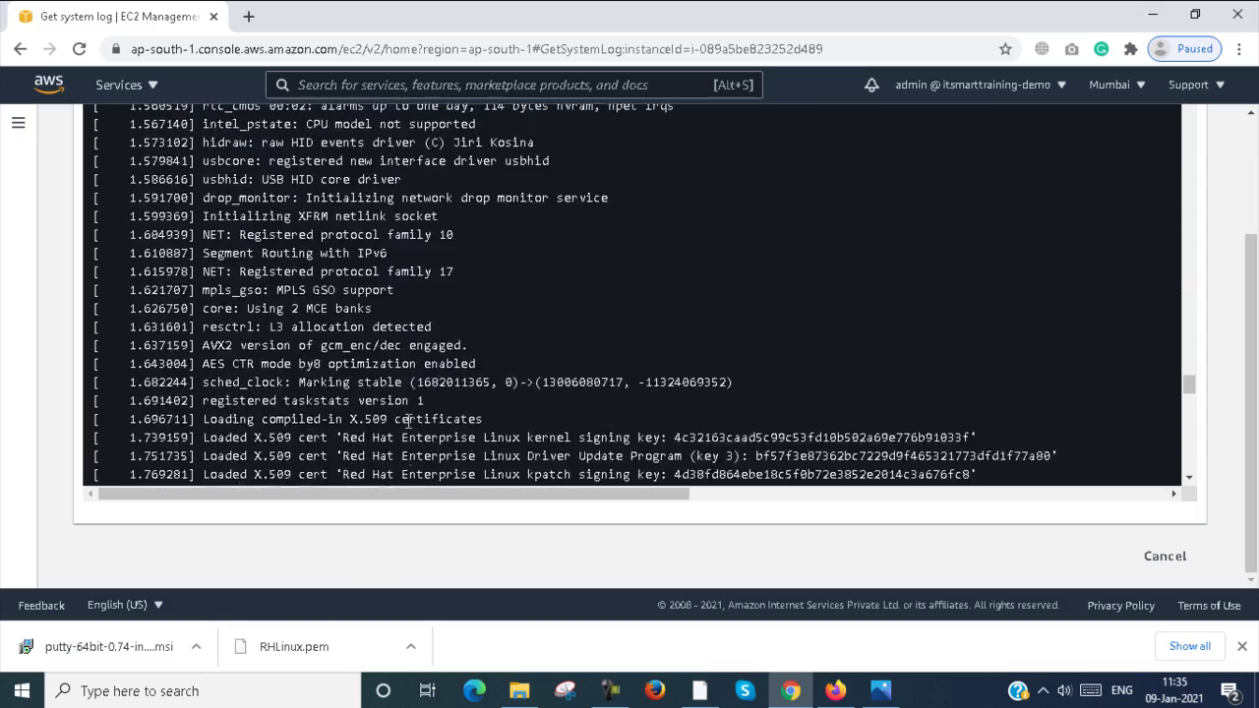
scroll(407, 420, "up", 1)
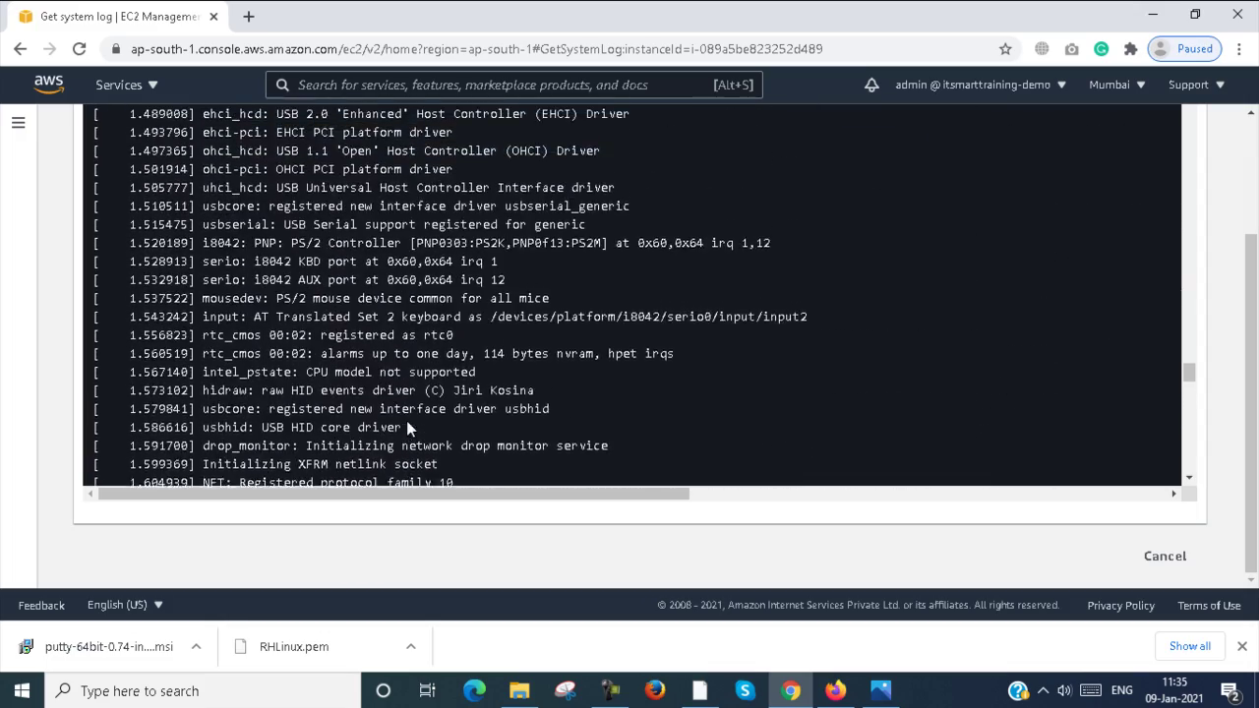
Step: Check the yum update output in the PuTTY session, enter blank lines at the root prompt, and minimize the window
left_click(699, 692)
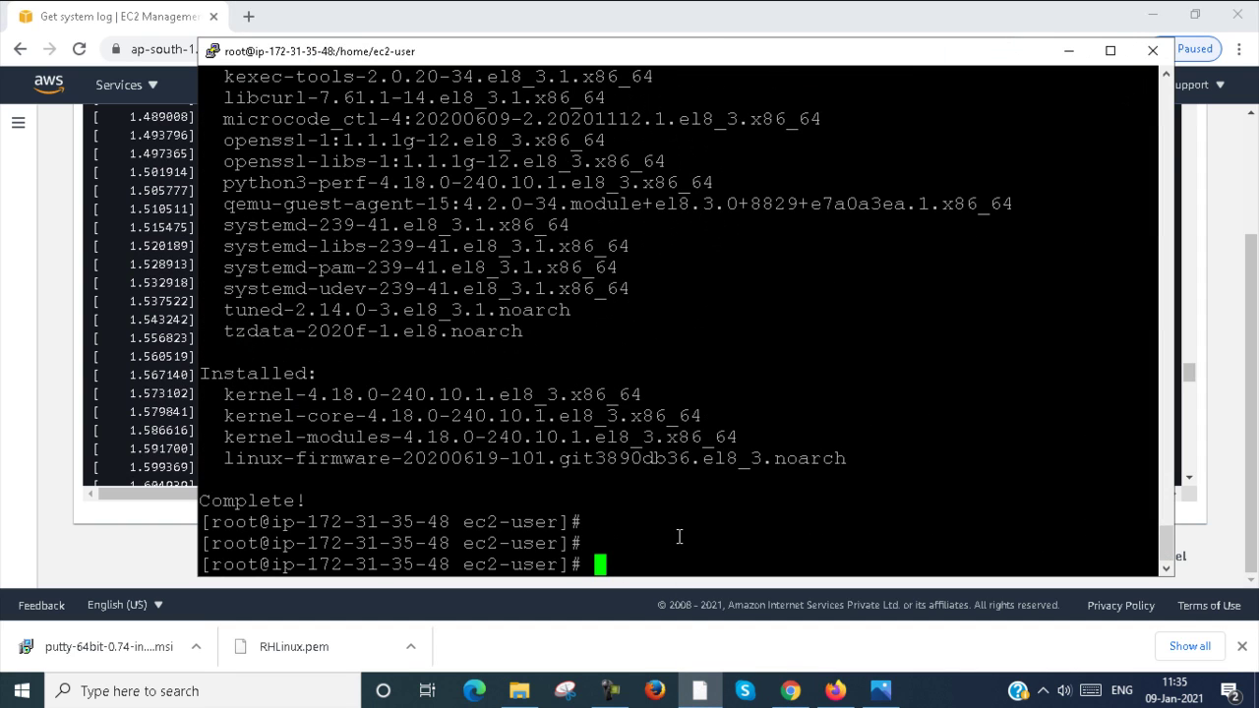
key("Return")
key("Return")
key("Return")
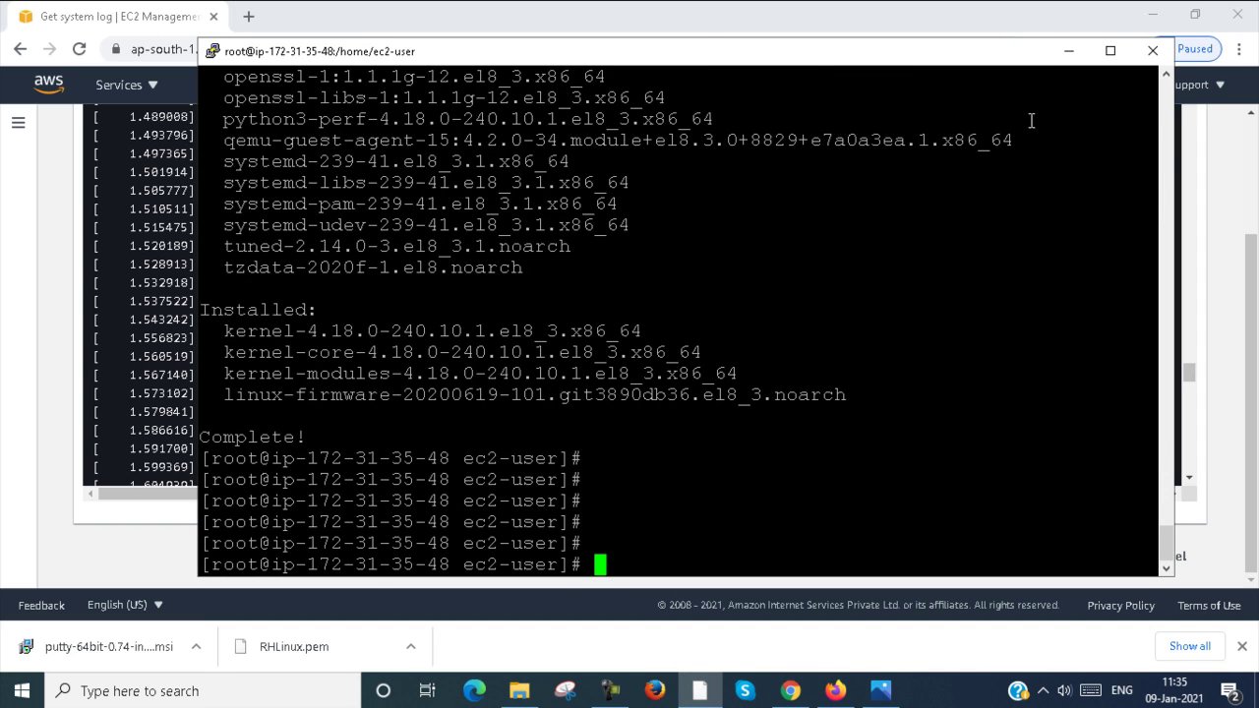
left_click(1068, 50)
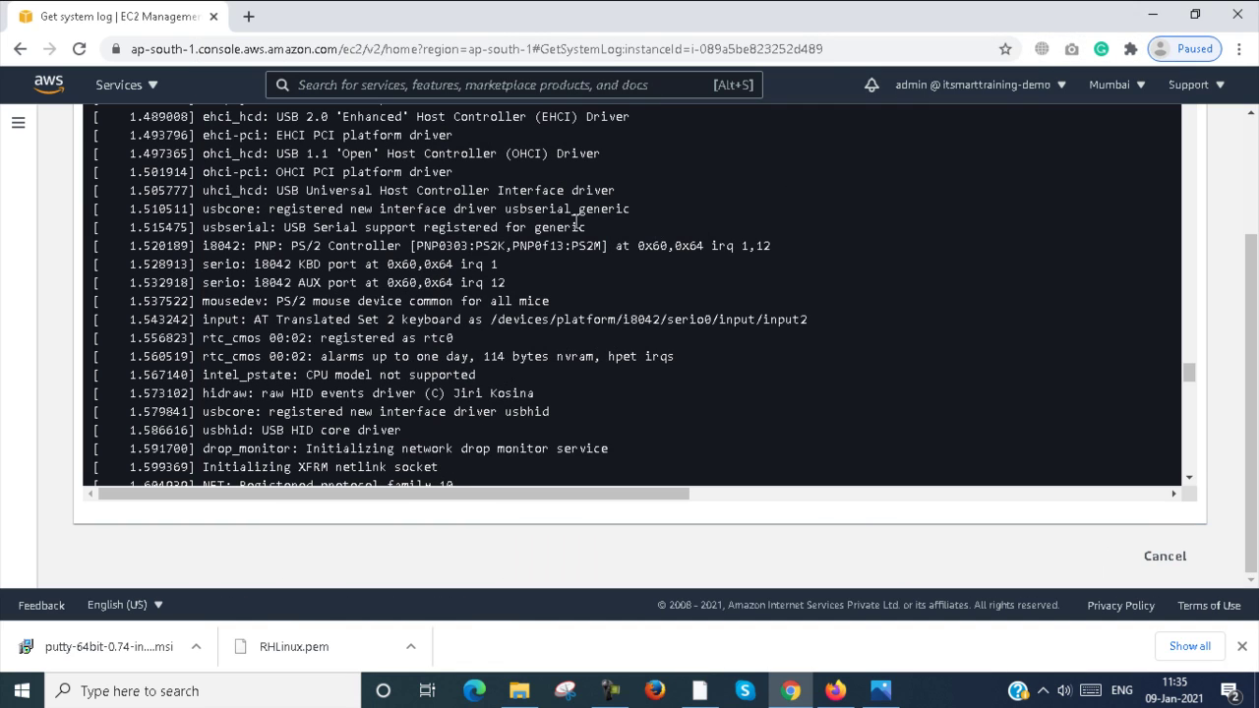
Step: Return from the system log to the instances list and stop the Linux instance
left_click(20, 50)
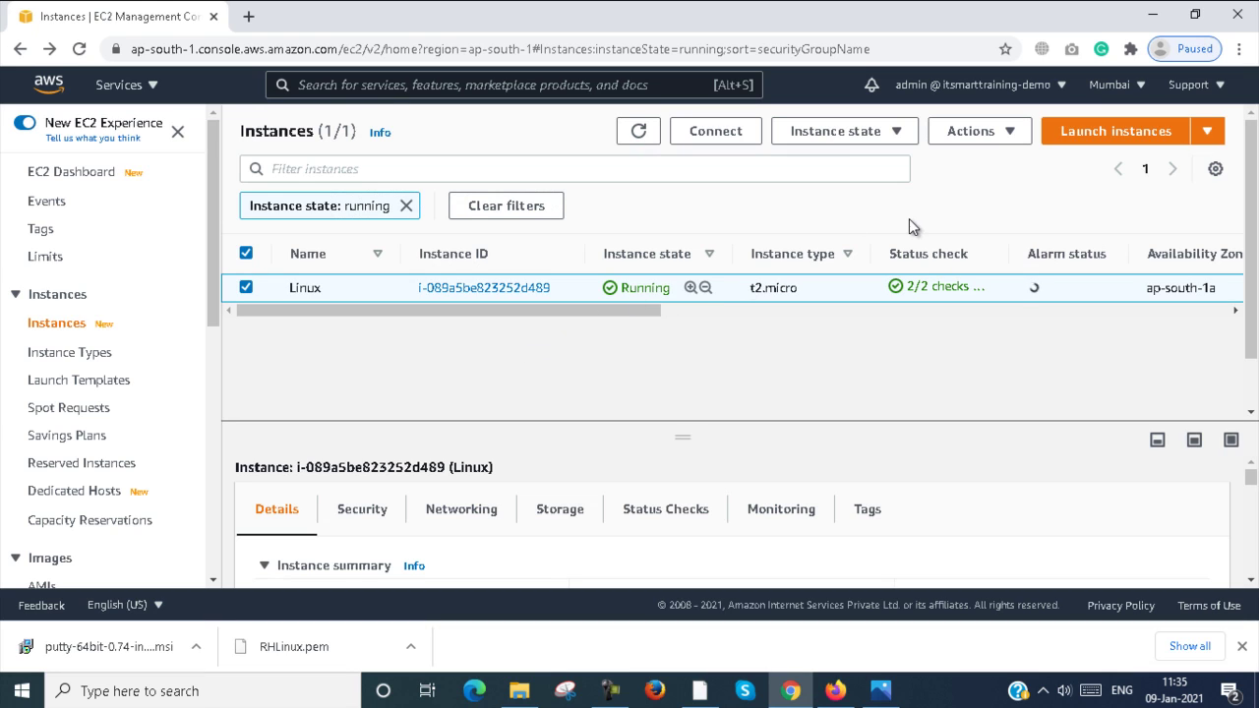
left_click(864, 143)
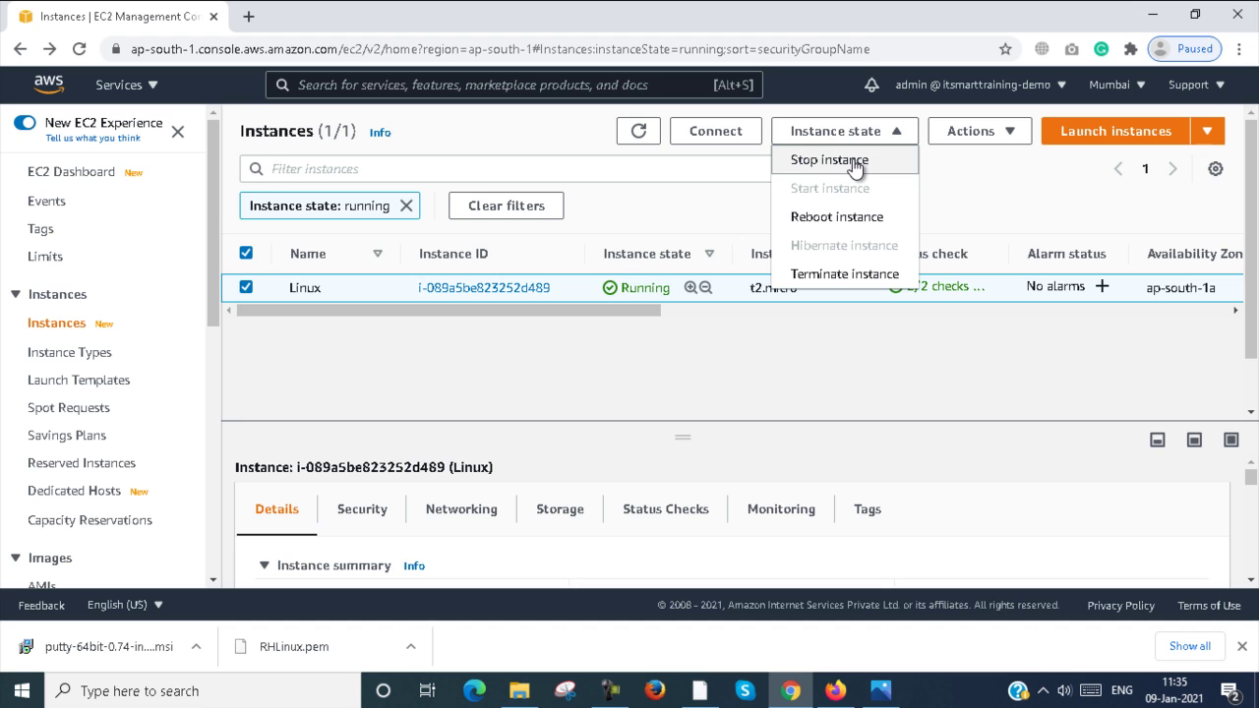
left_click(854, 163)
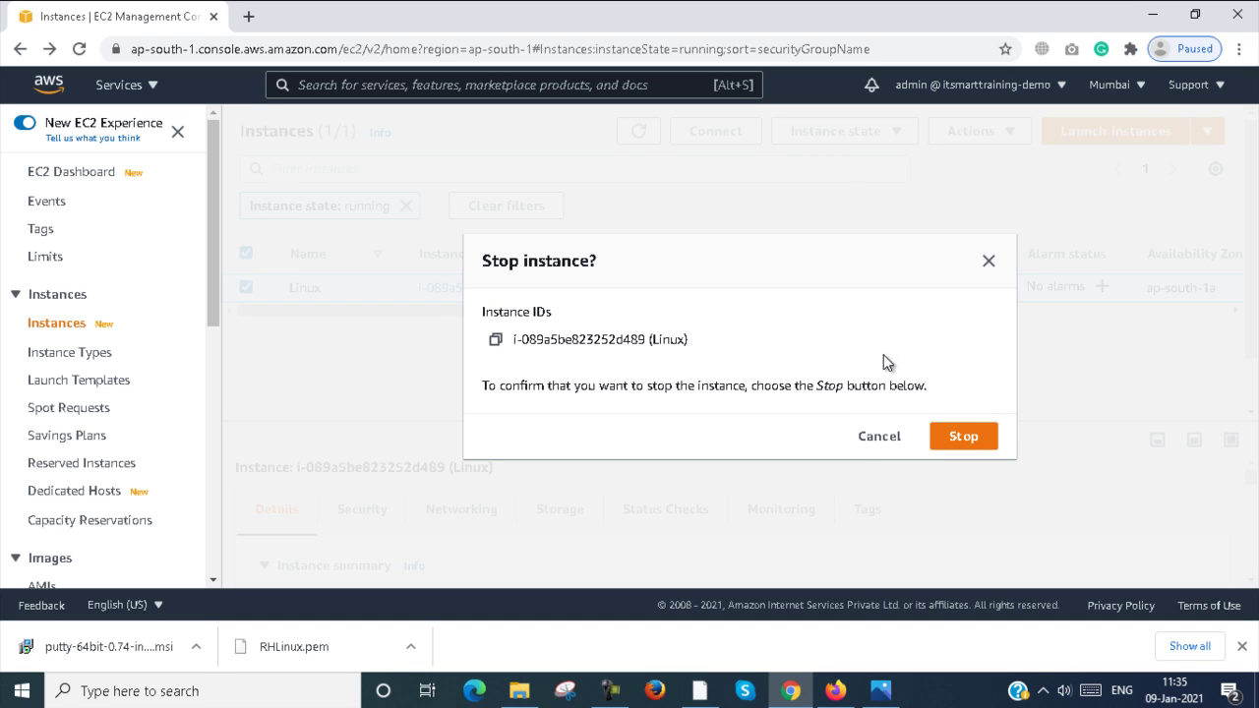
left_click(974, 439)
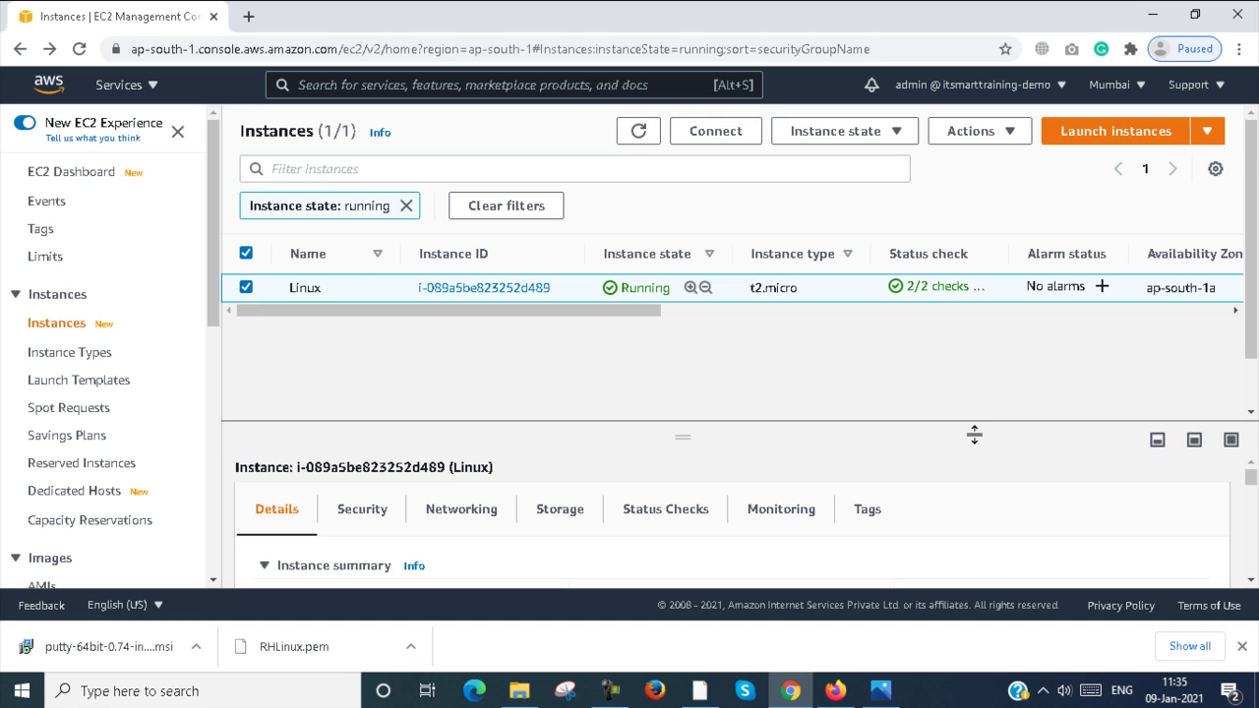
Step: Switch to PuTTY, dismiss the fatal error dialog, and close the inactive session window
left_click(698, 693)
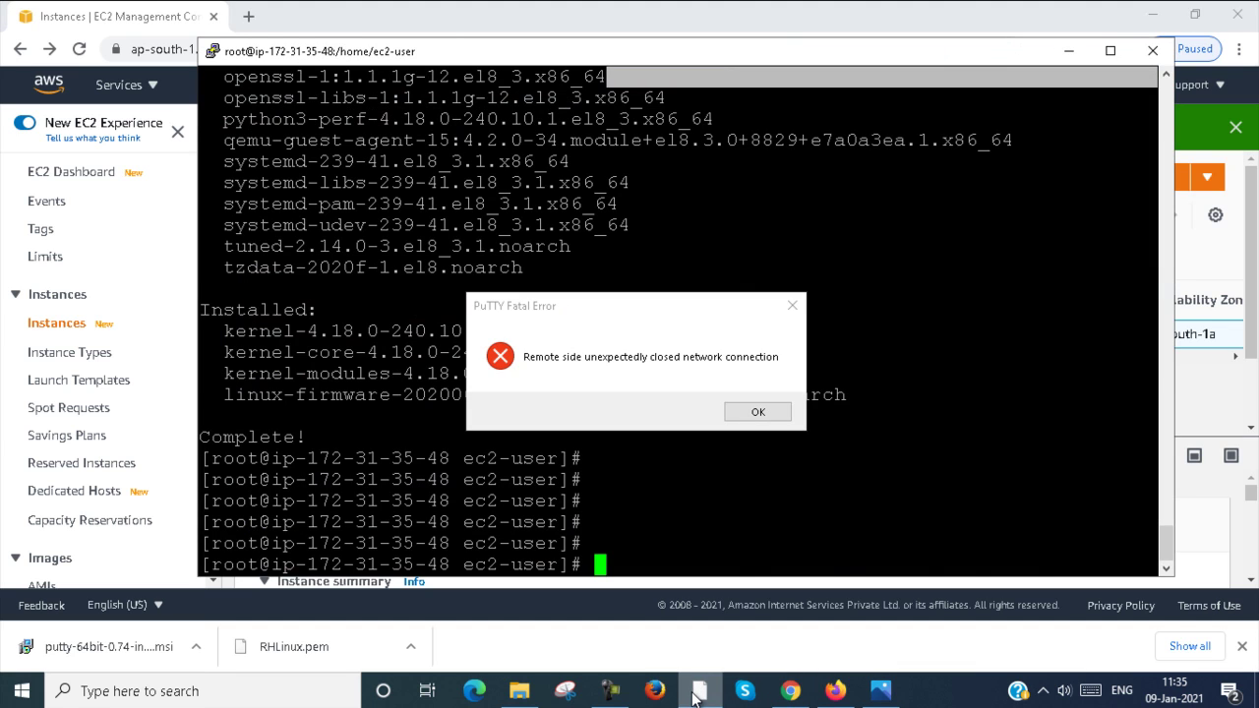
left_click(758, 412)
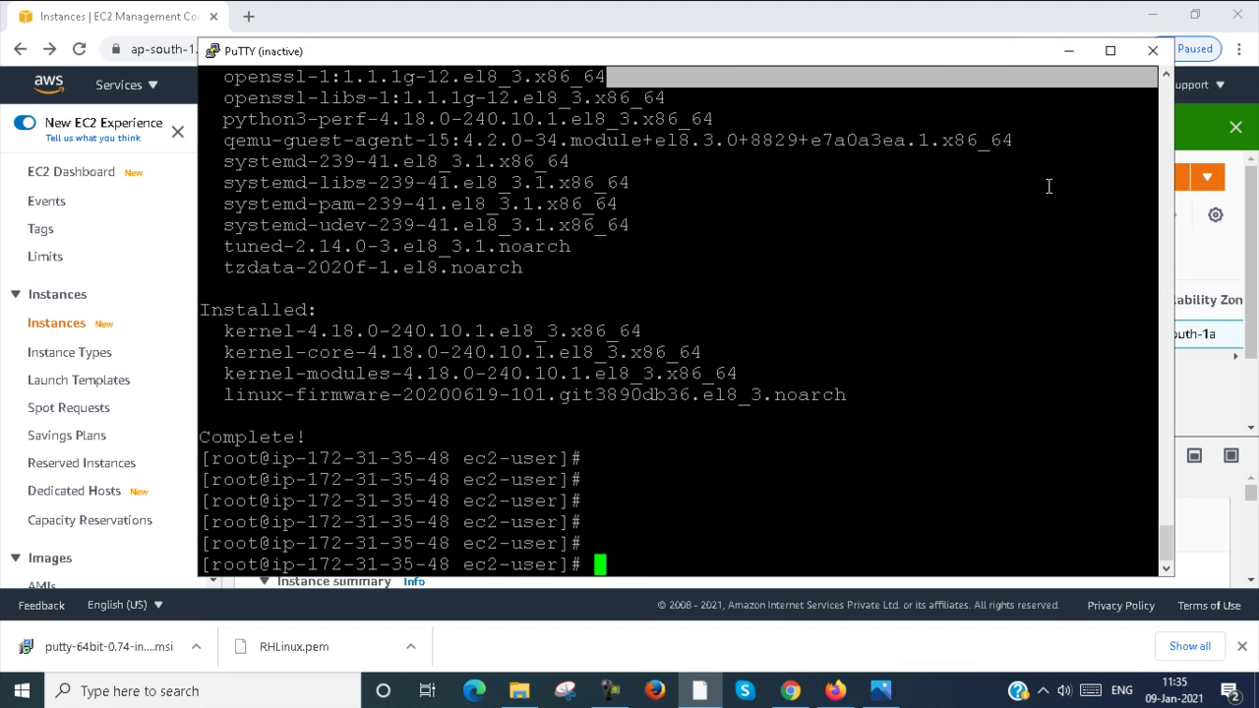
left_click(1150, 51)
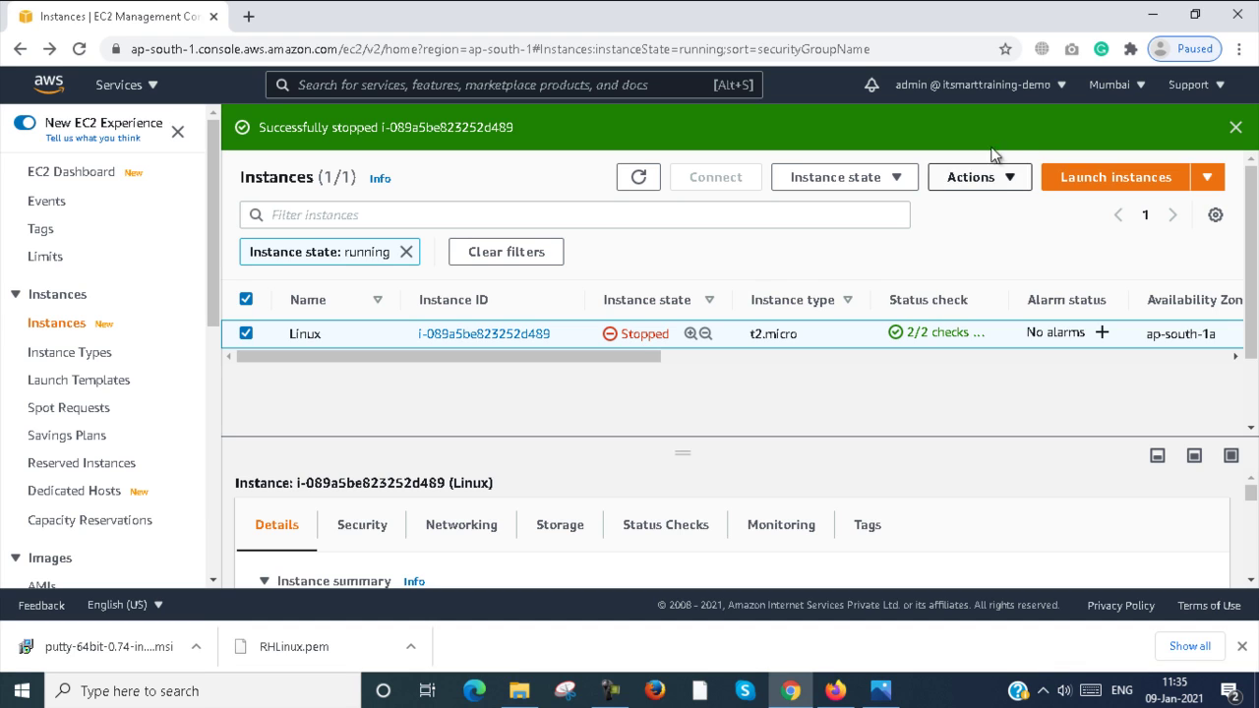
Step: Terminate the stopped Linux instance and reload the instances page
left_click(979, 178)
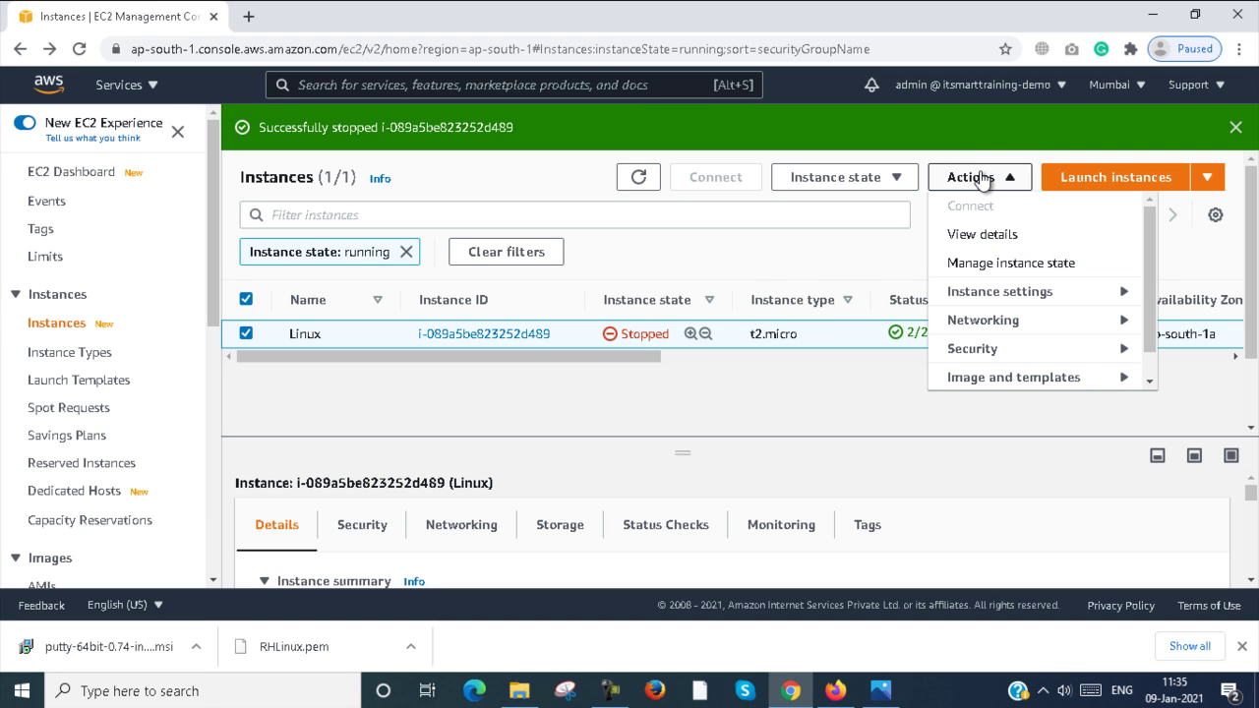
left_click(893, 179)
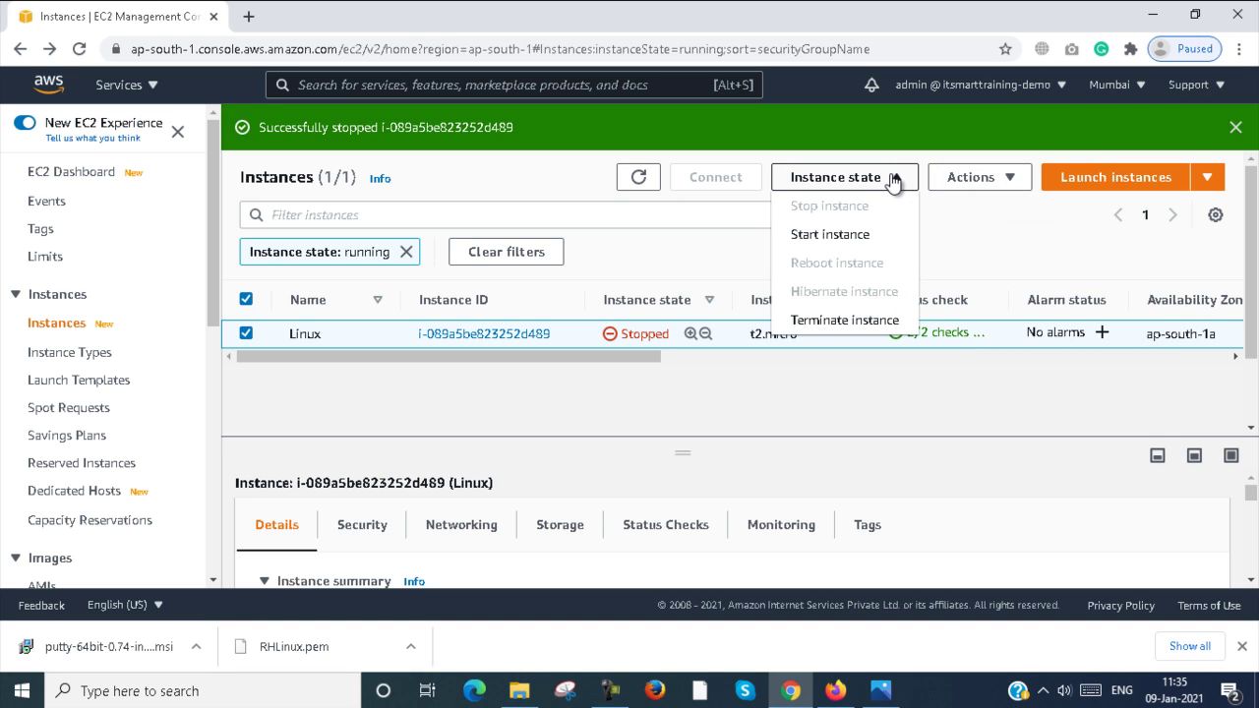
left_click(863, 320)
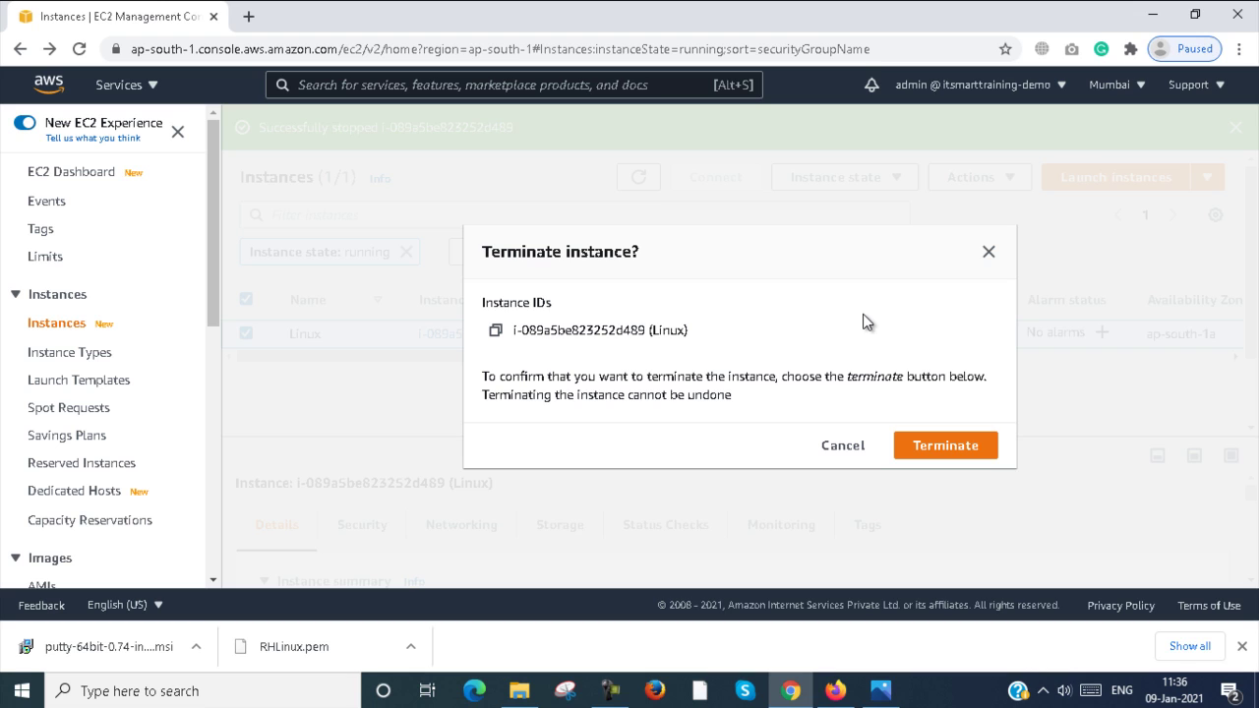
left_click(944, 447)
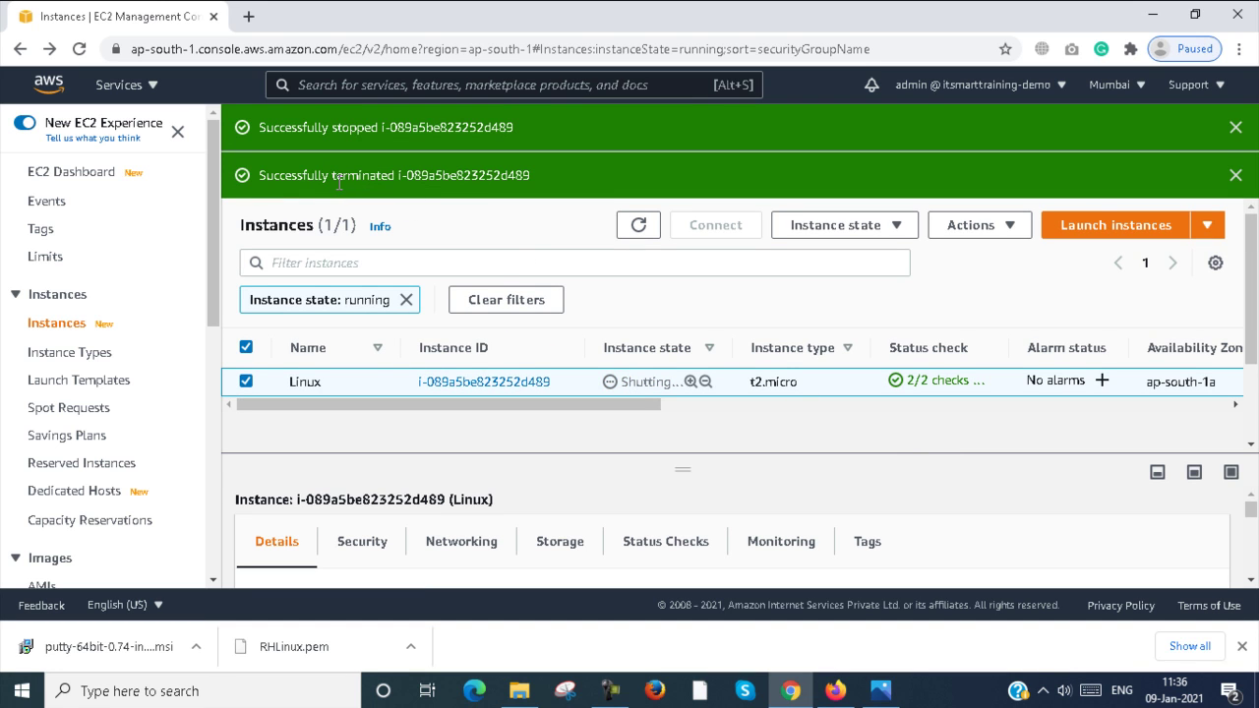
left_click(82, 52)
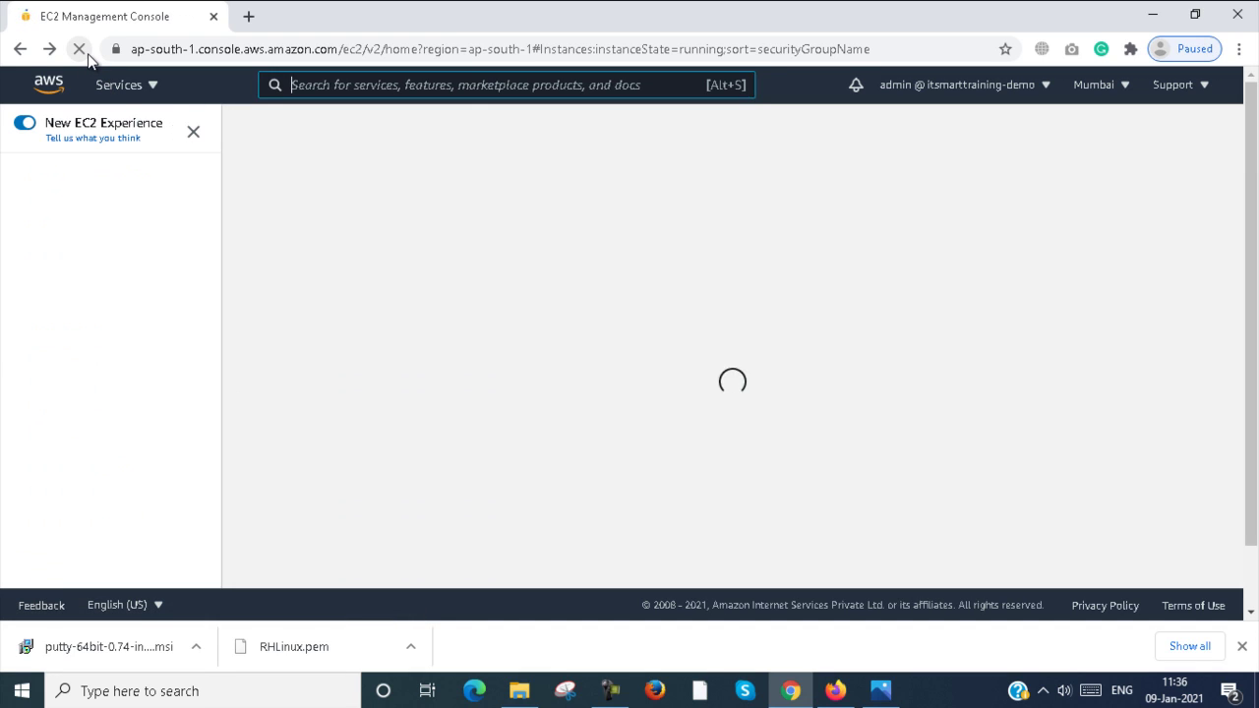